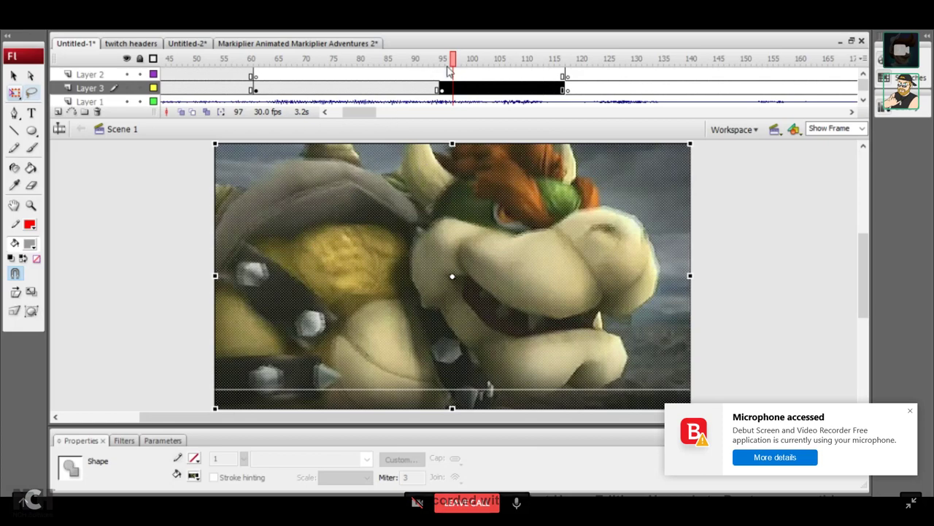
At frame 88, delete the screenshot's browser tabs, right, left and thumbnail strips
{"action": "left_click_drag", "start_coordinate": [451, 59], "coordinate": [405, 59]}
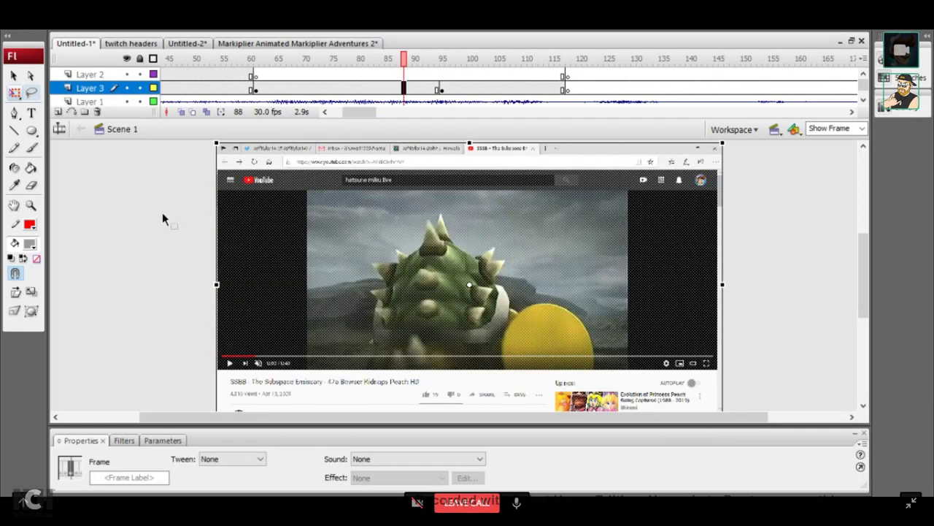
{"action": "mouse_move", "coordinate": [168, 171]}
{"action": "left_mouse_down"}
{"action": "mouse_move", "coordinate": [747, 175]}
{"action": "mouse_move", "coordinate": [661, 410]}
{"action": "left_mouse_up"}
{"action": "key", "text": "Delete"}
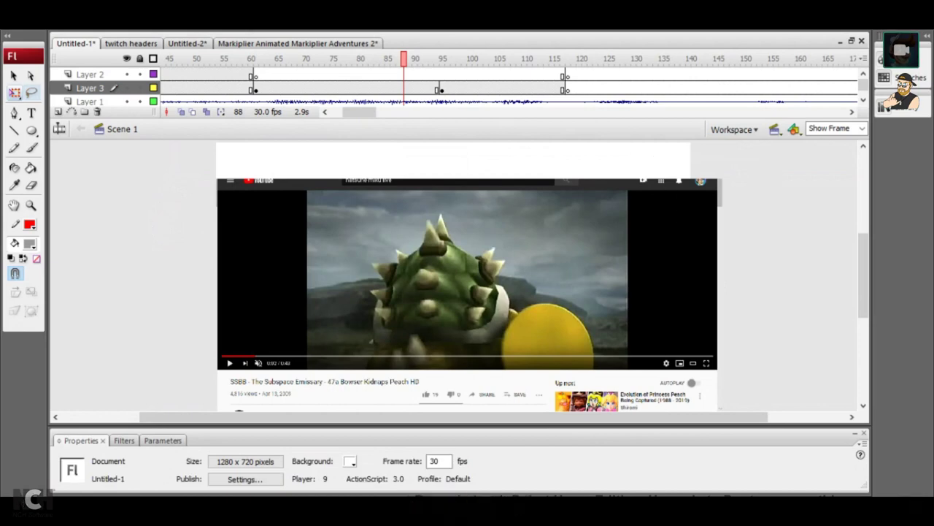
{"action": "key", "text": "Delete"}
{"action": "left_click_drag", "start_coordinate": [163, 167], "coordinate": [298, 410]}
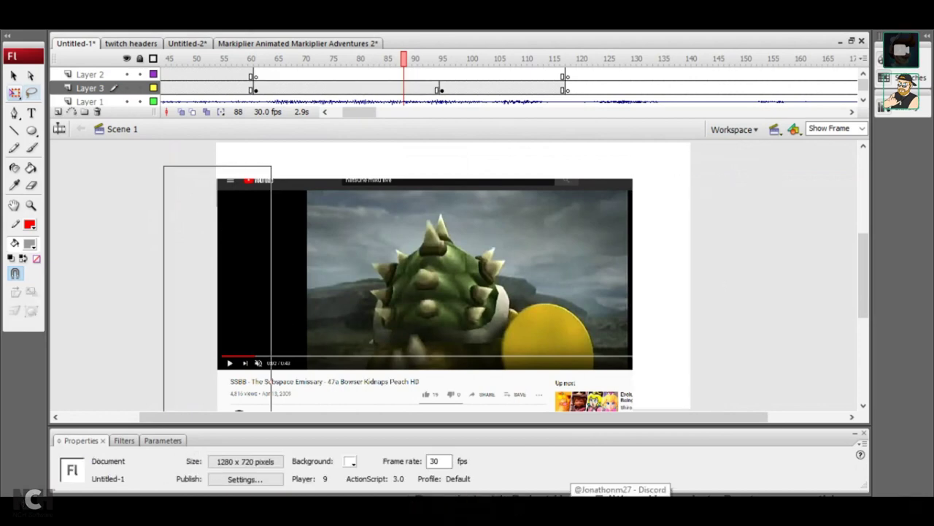
{"action": "key", "text": "Delete"}
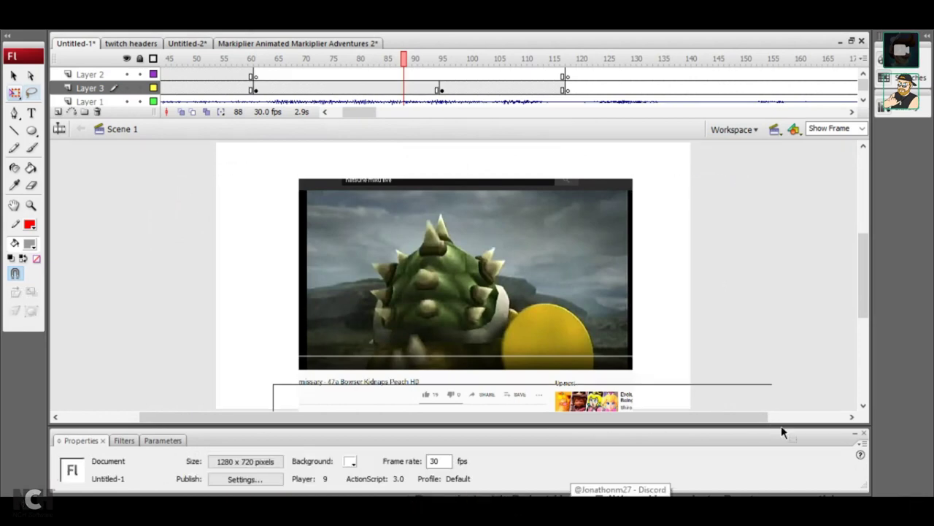
{"action": "key", "text": "Delete"}
Delete the video title line and the top strip of the picture
{"action": "left_click_drag", "start_coordinate": [664, 393], "coordinate": [230, 372]}
{"action": "key", "text": "Delete"}
{"action": "left_click_drag", "start_coordinate": [268, 149], "coordinate": [797, 189]}
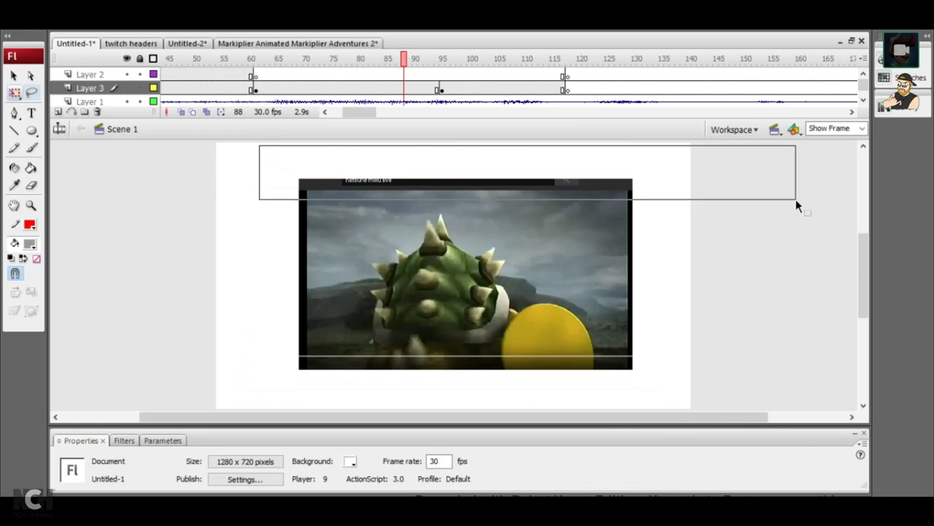
{"action": "key", "text": "Delete"}
Delete the right and left black borders around the Bowser picture
{"action": "left_click_drag", "start_coordinate": [632, 177], "coordinate": [631, 440]}
{"action": "key", "text": "Delete"}
{"action": "left_click_drag", "start_coordinate": [245, 162], "coordinate": [294, 409]}
{"action": "left_click_drag", "start_coordinate": [298, 464], "coordinate": [309, 460]}
{"action": "key", "text": "Delete"}
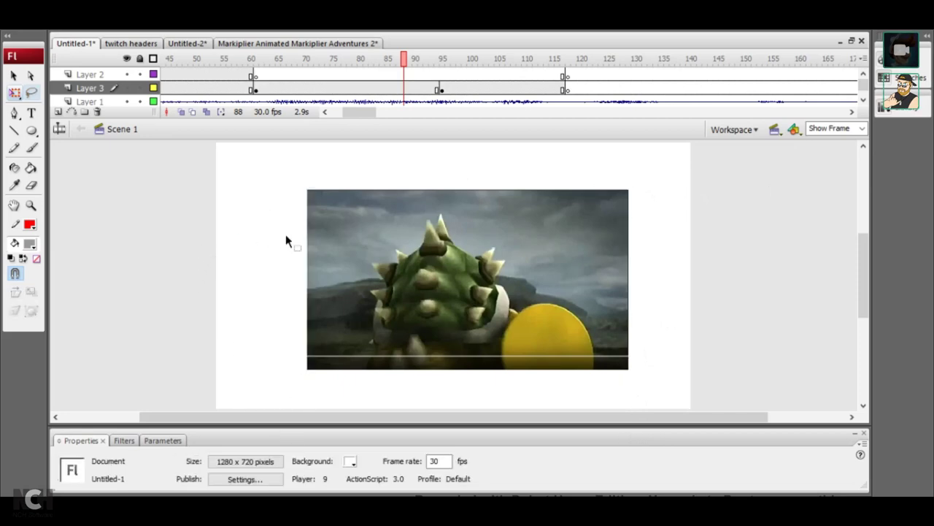
Scale the cropped Bowser picture with Free Transform until it fills the stage
{"action": "left_click", "coordinate": [343, 241]}
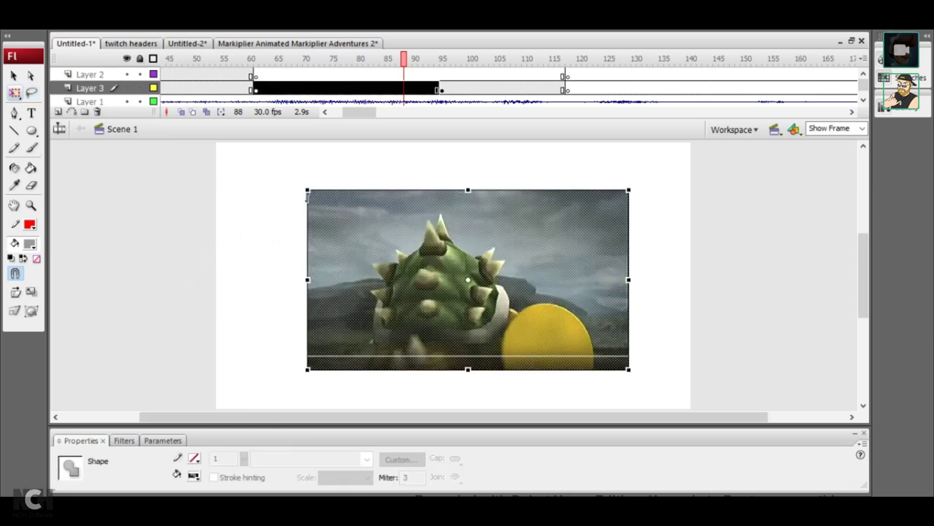
{"action": "left_click_drag", "start_coordinate": [308, 190], "coordinate": [195, 150]}
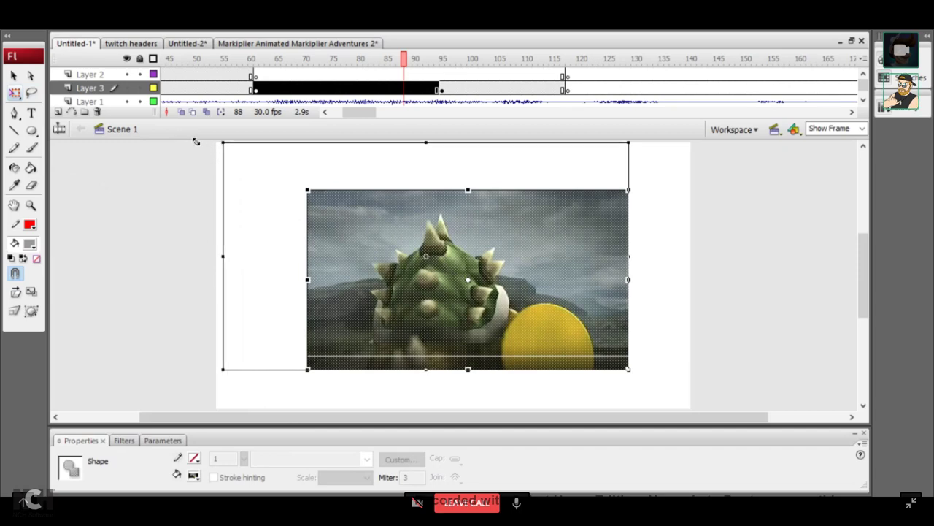
{"action": "left_click_drag", "start_coordinate": [194, 150], "coordinate": [198, 147]}
{"action": "mouse_move", "coordinate": [629, 369]}
{"action": "left_mouse_down"}
{"action": "mouse_move", "coordinate": [684, 424]}
{"action": "mouse_move", "coordinate": [688, 402]}
{"action": "left_mouse_up"}
{"action": "left_click_drag", "start_coordinate": [220, 403], "coordinate": [213, 409]}
{"action": "left_click", "coordinate": [160, 216]}
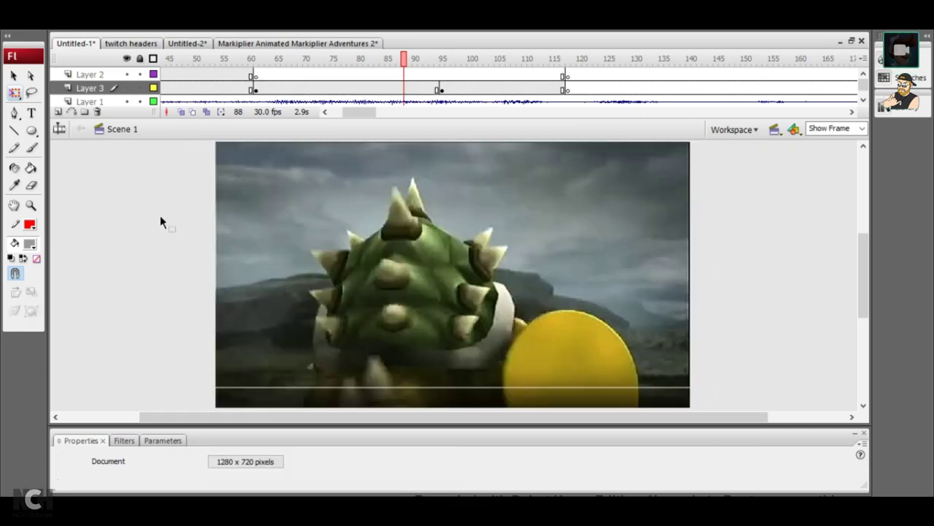
Add a keyframe at frame 68 on Layer 2 and pick the Brush tool
{"action": "left_click", "coordinate": [372, 88]}
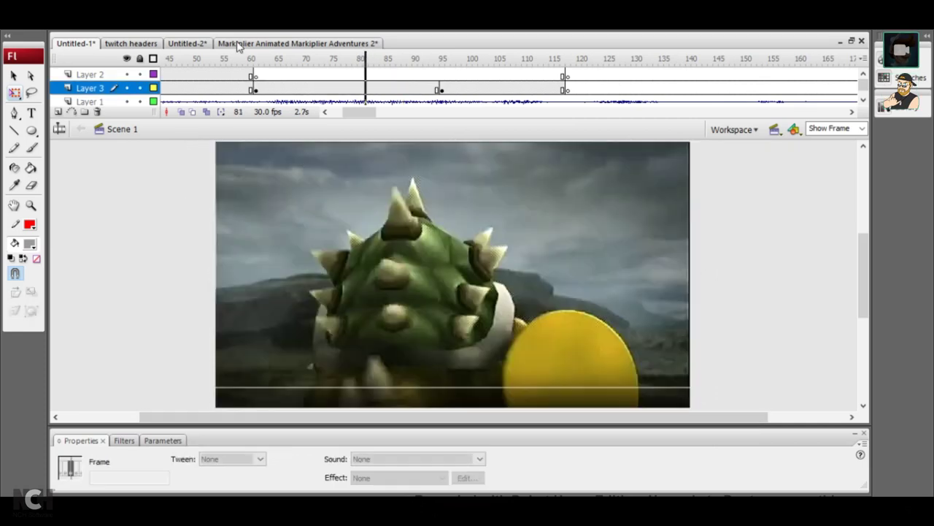
{"action": "mouse_move", "coordinate": [369, 59]}
{"action": "left_mouse_down"}
{"action": "mouse_move", "coordinate": [239, 62]}
{"action": "mouse_move", "coordinate": [317, 60]}
{"action": "left_mouse_up"}
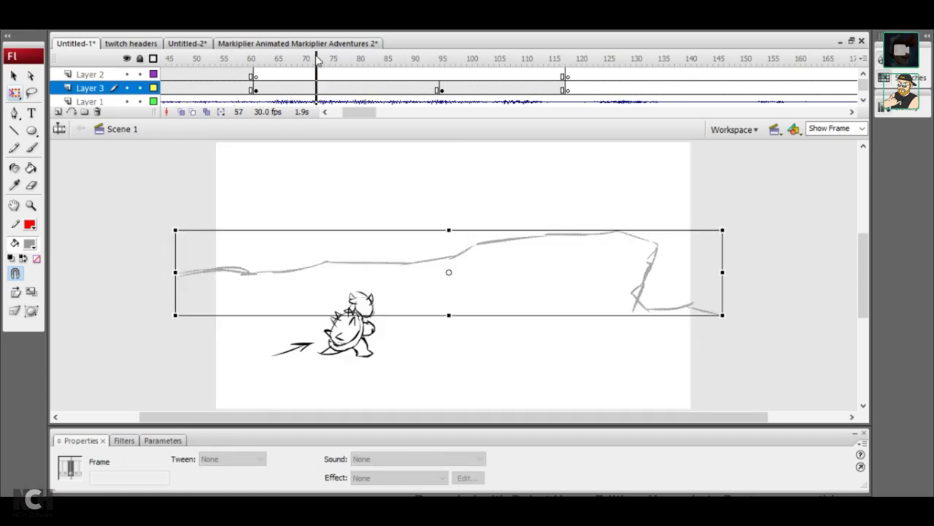
{"action": "left_click_drag", "start_coordinate": [458, 60], "coordinate": [371, 60]}
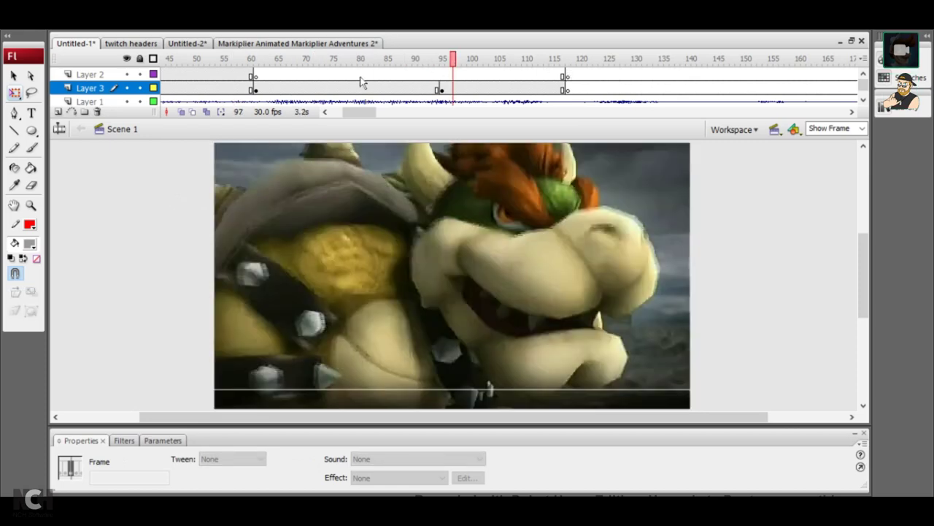
{"action": "left_click", "coordinate": [267, 75]}
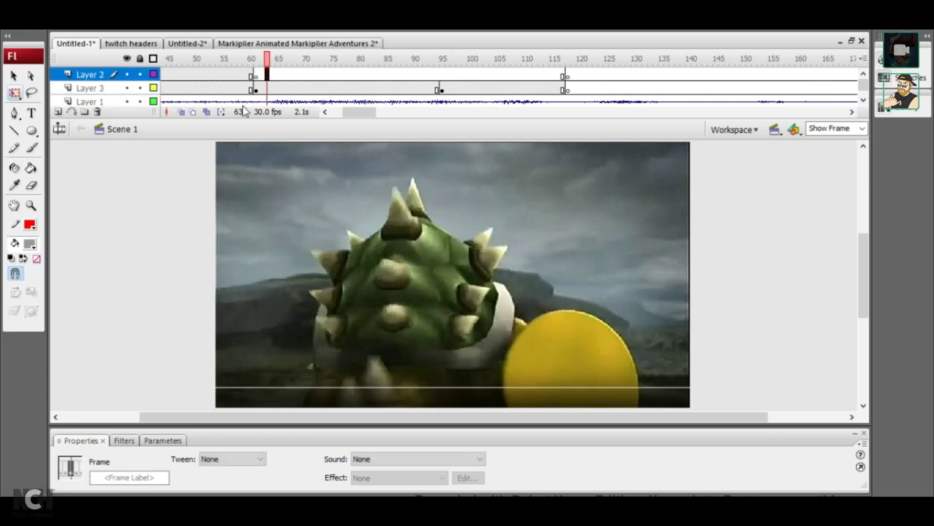
{"action": "left_click", "coordinate": [295, 75]}
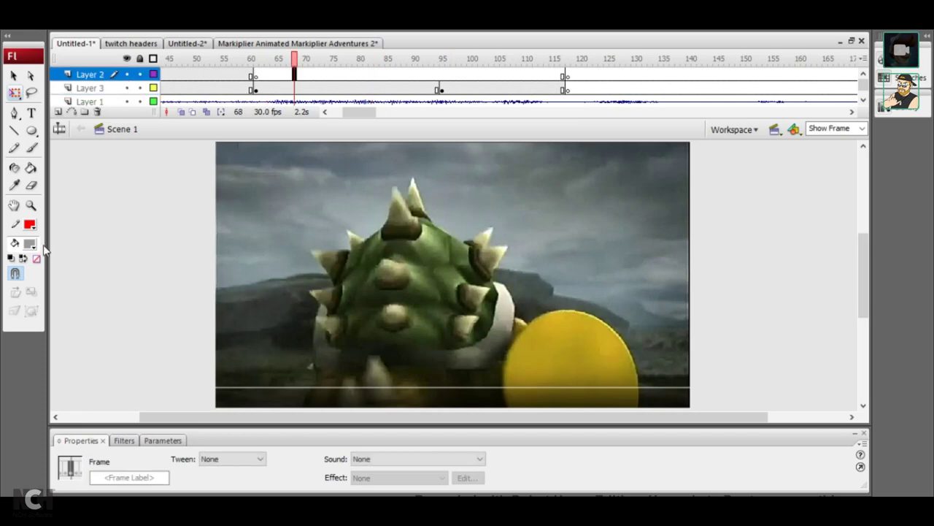
{"action": "key", "text": "F4"}
{"action": "key", "text": "F4"}
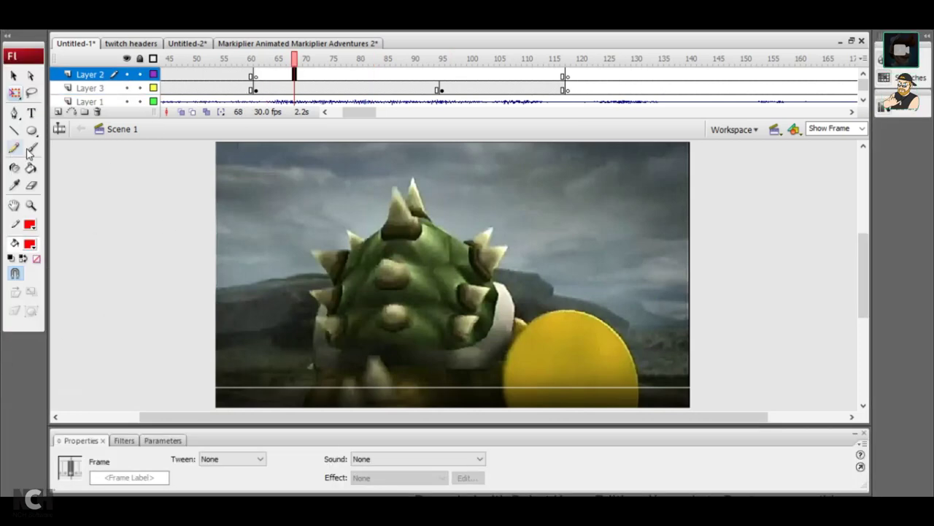
{"action": "left_click", "coordinate": [32, 148]}
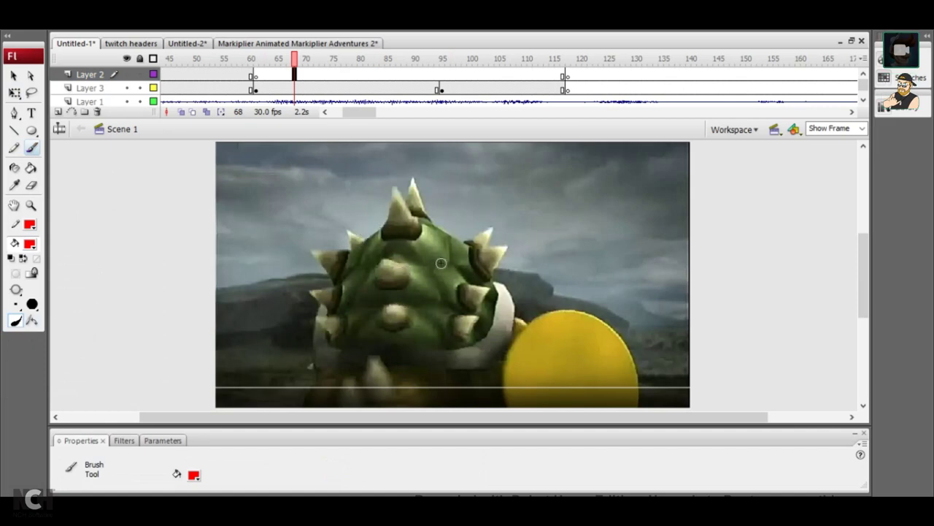
Rough out a red circle, horn marks, curl and head sides over Bowser
{"action": "mouse_move", "coordinate": [456, 259]}
{"action": "left_mouse_down"}
{"action": "mouse_move", "coordinate": [438, 241]}
{"action": "mouse_move", "coordinate": [419, 243]}
{"action": "mouse_move", "coordinate": [462, 219]}
{"action": "left_mouse_up"}
{"action": "mouse_move", "coordinate": [400, 232]}
{"action": "left_mouse_down"}
{"action": "mouse_move", "coordinate": [387, 212]}
{"action": "mouse_move", "coordinate": [376, 242]}
{"action": "left_mouse_up"}
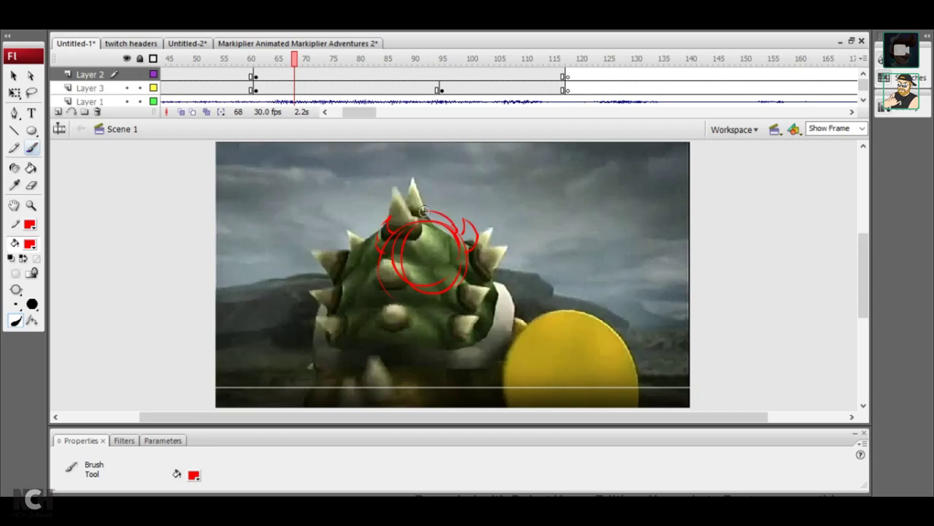
{"action": "mouse_move", "coordinate": [442, 216]}
{"action": "left_mouse_down"}
{"action": "mouse_move", "coordinate": [416, 187]}
{"action": "mouse_move", "coordinate": [392, 219]}
{"action": "left_mouse_up"}
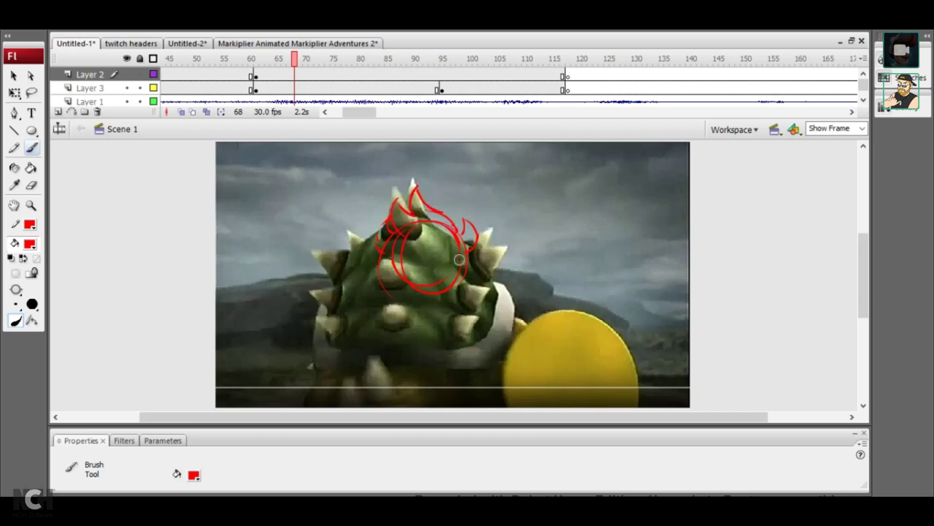
{"action": "left_click_drag", "start_coordinate": [467, 267], "coordinate": [488, 302]}
{"action": "left_click_drag", "start_coordinate": [387, 235], "coordinate": [330, 325]}
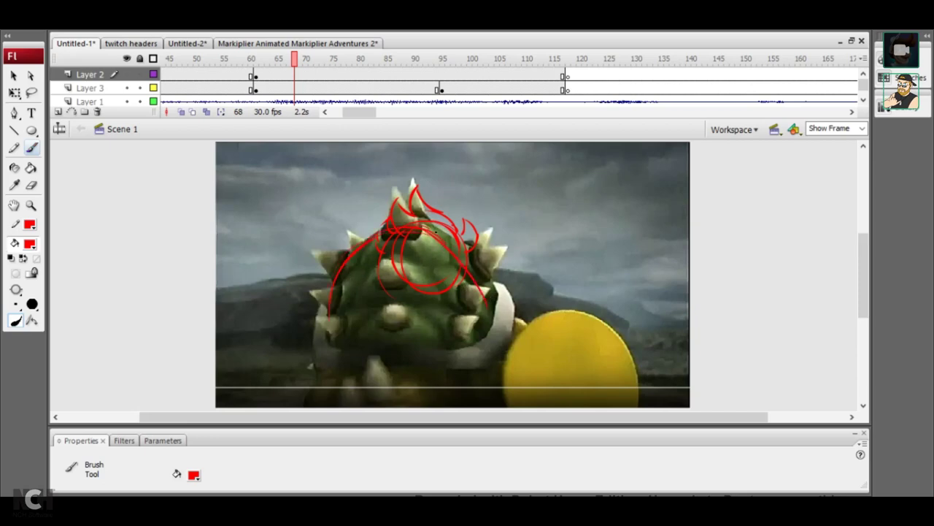
{"action": "left_click_drag", "start_coordinate": [475, 274], "coordinate": [471, 339]}
{"action": "left_click_drag", "start_coordinate": [334, 292], "coordinate": [385, 345]}
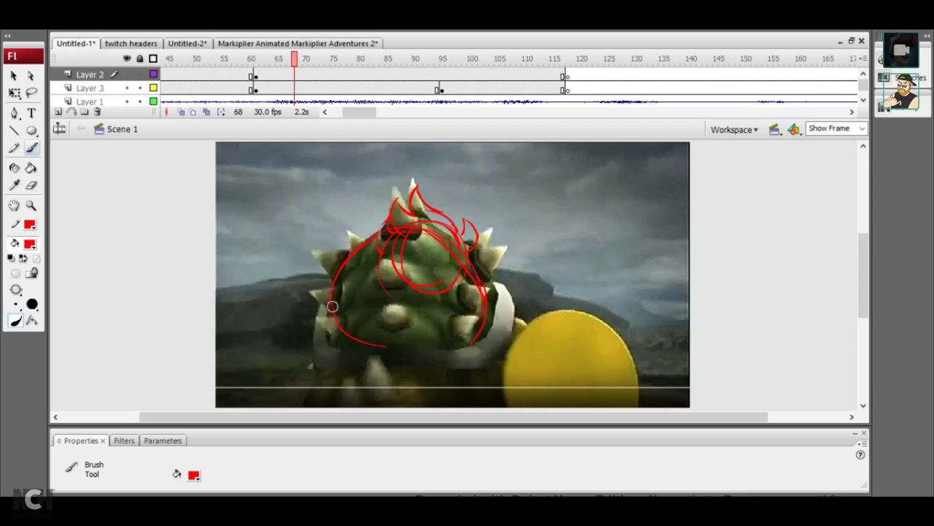
Add the head's bottom edge, hair, cheek strokes, face loop and spiky tuft
{"action": "mouse_move", "coordinate": [331, 304]}
{"action": "left_mouse_down"}
{"action": "mouse_move", "coordinate": [351, 354]}
{"action": "mouse_move", "coordinate": [463, 347]}
{"action": "mouse_move", "coordinate": [483, 322]}
{"action": "left_mouse_up"}
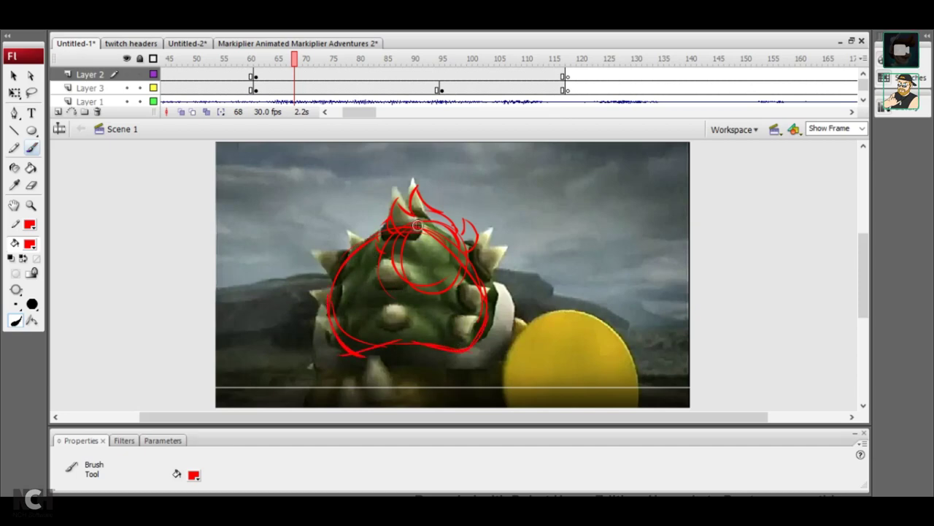
{"action": "mouse_move", "coordinate": [392, 184]}
{"action": "left_mouse_down"}
{"action": "mouse_move", "coordinate": [379, 248]}
{"action": "mouse_move", "coordinate": [407, 222]}
{"action": "mouse_move", "coordinate": [423, 234]}
{"action": "left_mouse_up"}
{"action": "mouse_move", "coordinate": [486, 239]}
{"action": "left_mouse_down"}
{"action": "mouse_move", "coordinate": [496, 296]}
{"action": "mouse_move", "coordinate": [460, 295]}
{"action": "left_mouse_up"}
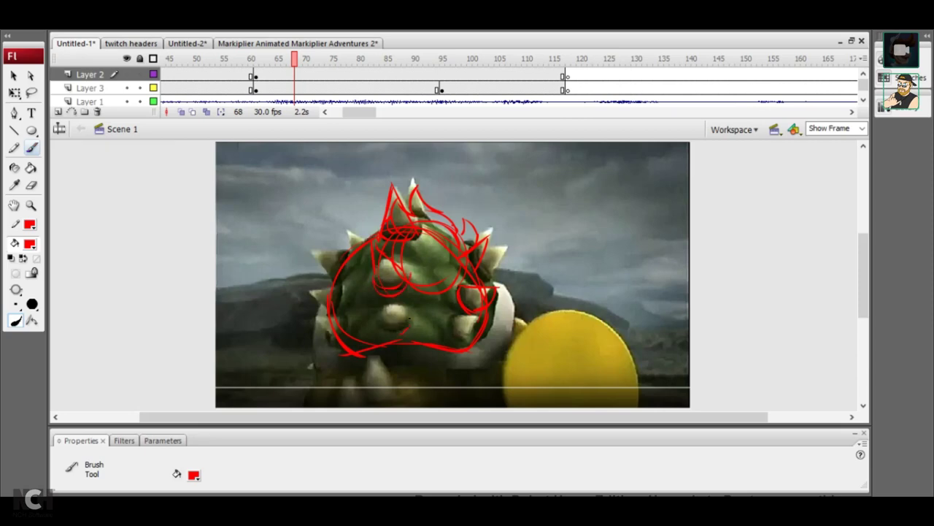
{"action": "left_click_drag", "start_coordinate": [392, 308], "coordinate": [382, 319]}
{"action": "mouse_move", "coordinate": [343, 292]}
{"action": "left_mouse_down"}
{"action": "mouse_move", "coordinate": [342, 313]}
{"action": "mouse_move", "coordinate": [332, 289]}
{"action": "left_mouse_up"}
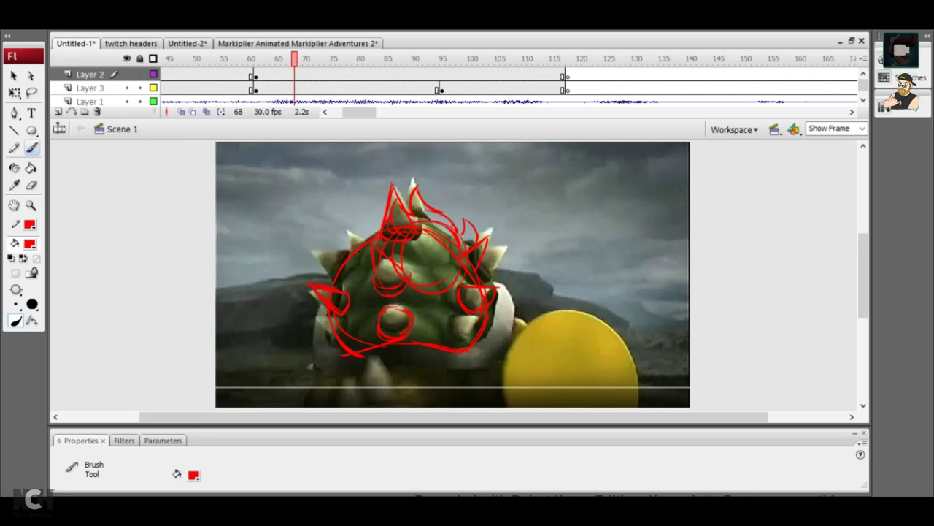
{"action": "left_click_drag", "start_coordinate": [327, 241], "coordinate": [352, 251]}
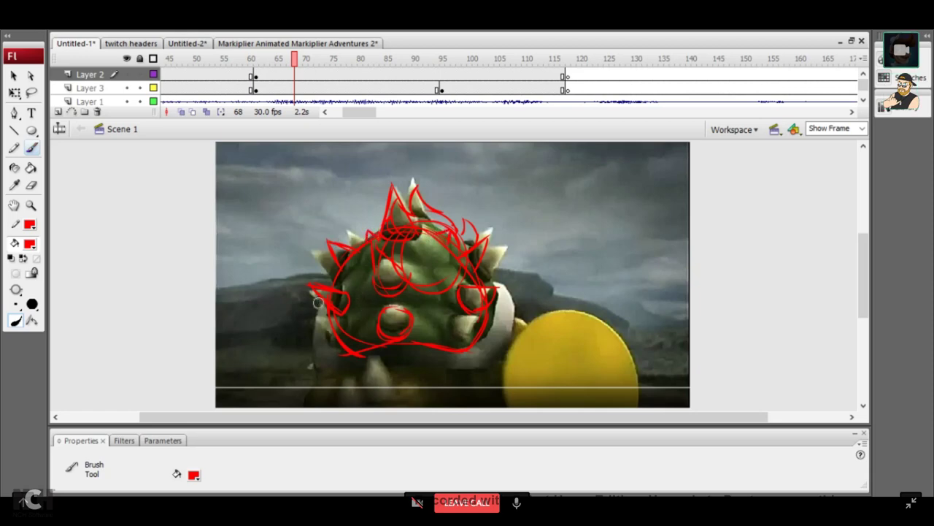
{"action": "mouse_move", "coordinate": [322, 310]}
{"action": "left_mouse_down"}
{"action": "mouse_move", "coordinate": [323, 345]}
{"action": "mouse_move", "coordinate": [482, 369]}
{"action": "mouse_move", "coordinate": [491, 292]}
{"action": "left_mouse_up"}
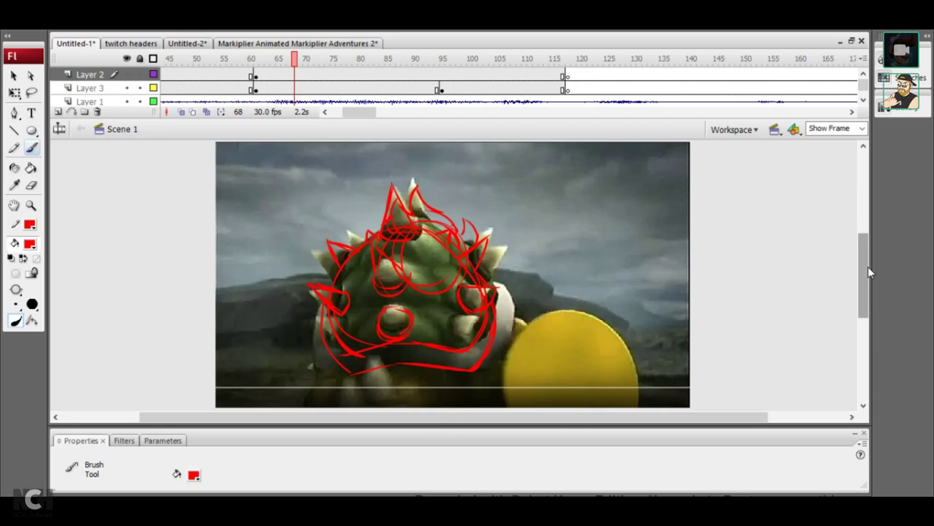
{"action": "left_click_drag", "start_coordinate": [865, 268], "coordinate": [865, 279]}
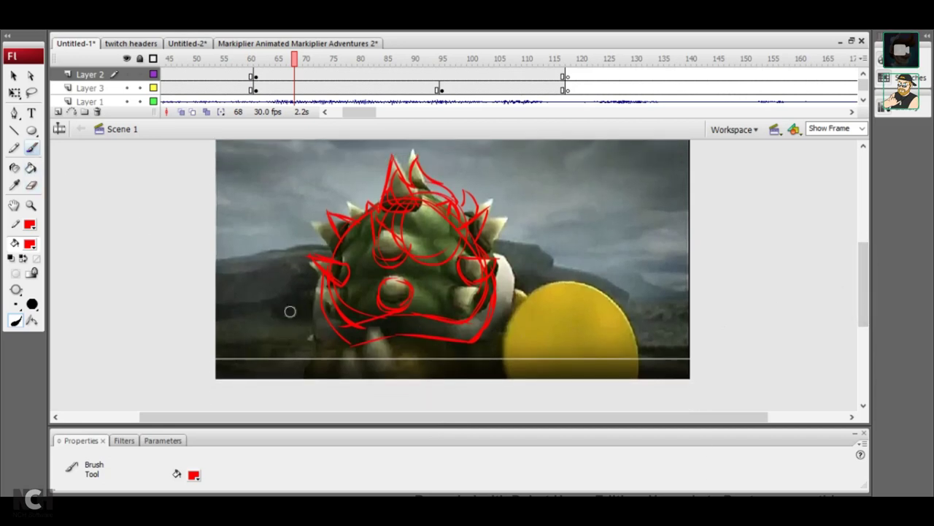
Add red strokes along the bottom, lower-left chin and body below the figure
{"action": "mouse_move", "coordinate": [369, 342]}
{"action": "left_mouse_down"}
{"action": "mouse_move", "coordinate": [305, 361]}
{"action": "mouse_move", "coordinate": [406, 394]}
{"action": "left_mouse_up"}
{"action": "mouse_move", "coordinate": [302, 376]}
{"action": "left_mouse_down"}
{"action": "mouse_move", "coordinate": [444, 339]}
{"action": "mouse_move", "coordinate": [372, 398]}
{"action": "mouse_move", "coordinate": [351, 398]}
{"action": "left_mouse_up"}
{"action": "left_click_drag", "start_coordinate": [306, 349], "coordinate": [295, 366]}
{"action": "mouse_move", "coordinate": [394, 325]}
{"action": "left_mouse_down"}
{"action": "mouse_move", "coordinate": [368, 347]}
{"action": "mouse_move", "coordinate": [371, 320]}
{"action": "mouse_move", "coordinate": [358, 356]}
{"action": "left_mouse_up"}
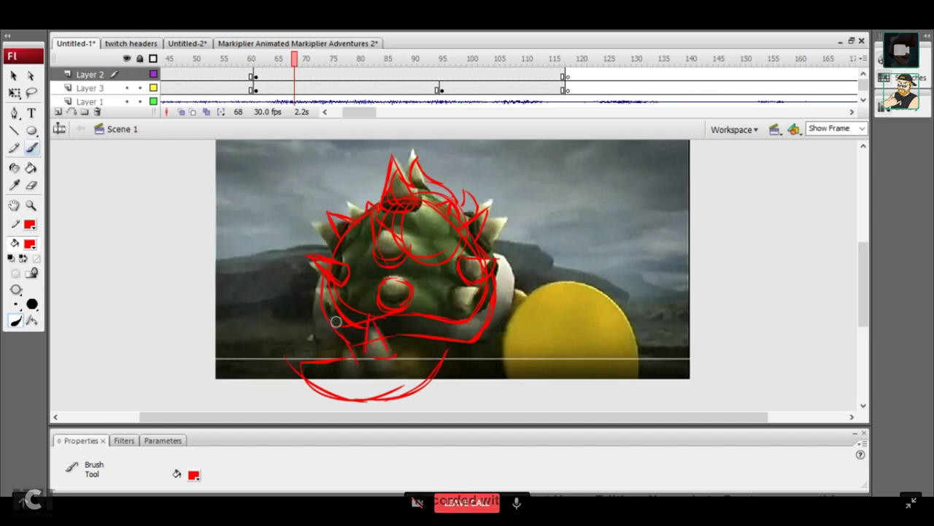
{"action": "mouse_move", "coordinate": [336, 322]}
{"action": "left_mouse_down"}
{"action": "mouse_move", "coordinate": [333, 369]}
{"action": "mouse_move", "coordinate": [343, 371]}
{"action": "left_mouse_up"}
Draw a red outline around the yellow ball with short strokes beside it
{"action": "mouse_move", "coordinate": [494, 274]}
{"action": "left_mouse_down"}
{"action": "mouse_move", "coordinate": [513, 298]}
{"action": "mouse_move", "coordinate": [509, 376]}
{"action": "left_mouse_up"}
{"action": "mouse_move", "coordinate": [541, 285]}
{"action": "left_mouse_down"}
{"action": "mouse_move", "coordinate": [632, 343]}
{"action": "mouse_move", "coordinate": [637, 373]}
{"action": "left_mouse_up"}
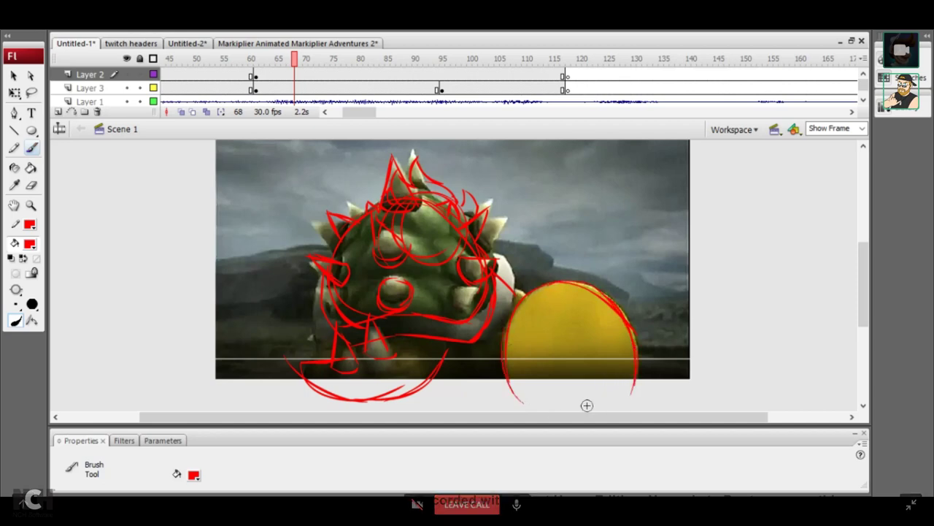
{"action": "left_click_drag", "start_coordinate": [510, 325], "coordinate": [519, 398]}
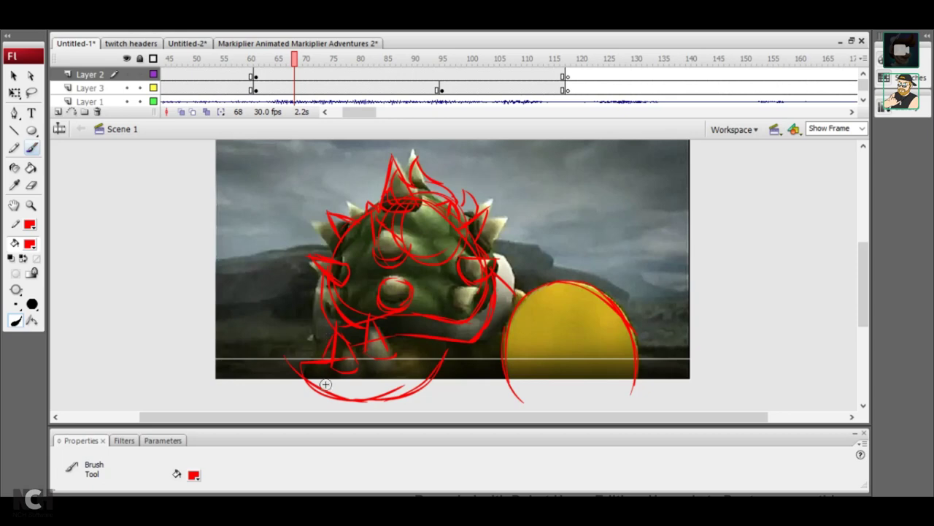
{"action": "left_click_drag", "start_coordinate": [486, 315], "coordinate": [483, 372]}
Convert frame 95 on Layer 2 into a blank keyframe
{"action": "left_click_drag", "start_coordinate": [303, 75], "coordinate": [445, 80]}
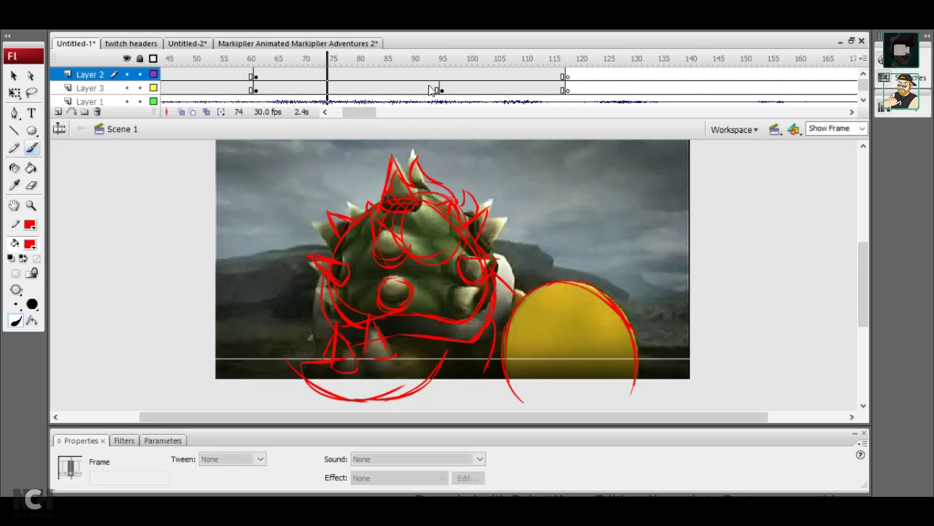
{"action": "left_click", "coordinate": [443, 75]}
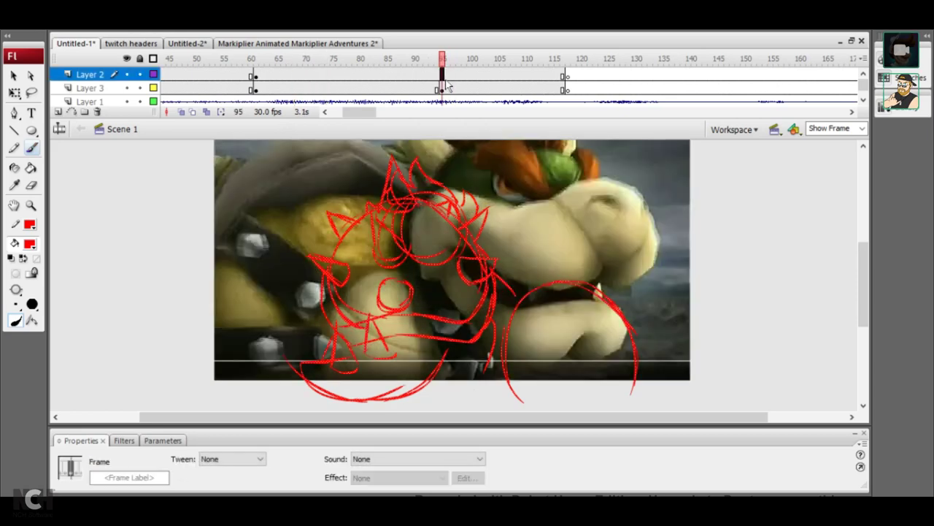
{"action": "right_click", "coordinate": [443, 76]}
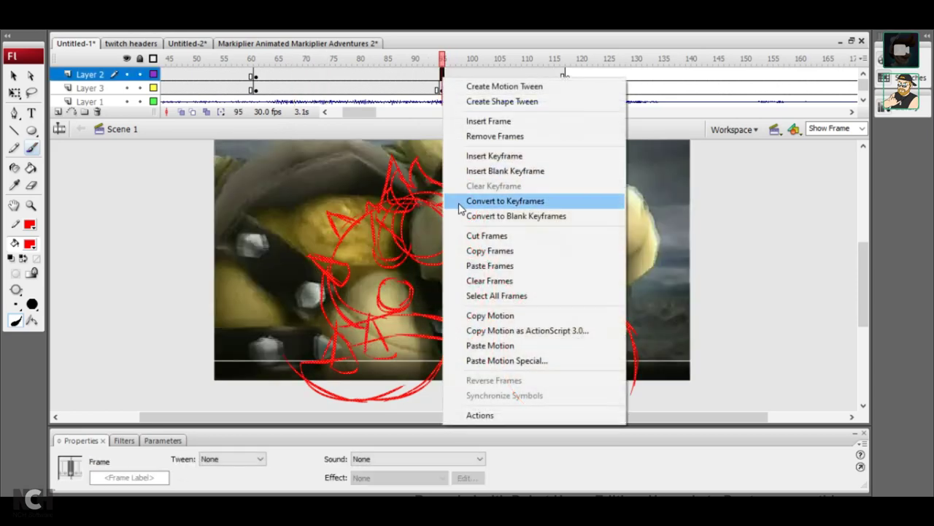
{"action": "left_click", "coordinate": [505, 171]}
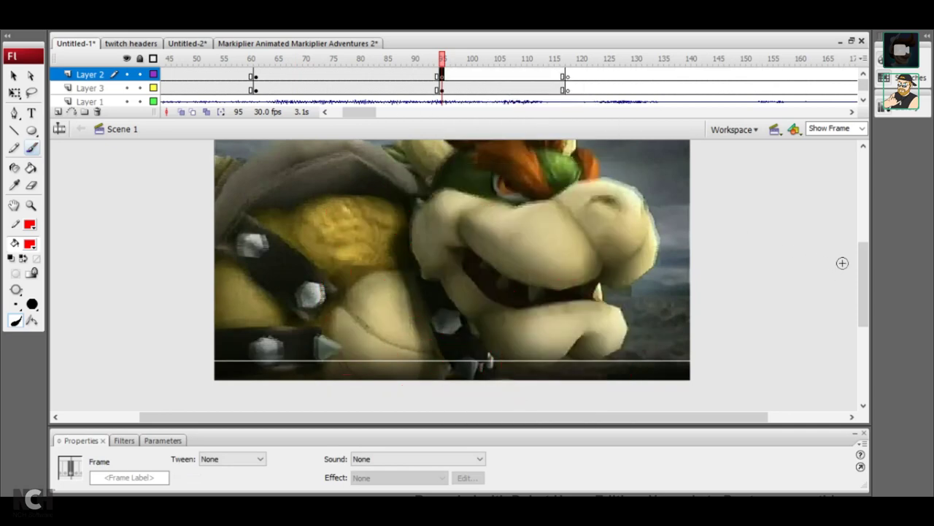
{"action": "left_click_drag", "start_coordinate": [864, 248], "coordinate": [864, 267]}
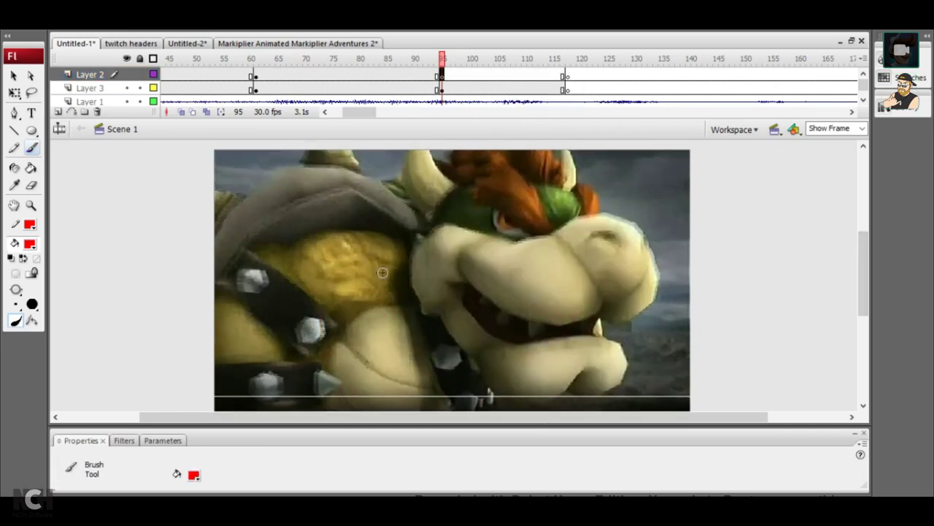
Draw a red head circle with vertical and horizontal guidelines and inner curves
{"action": "left_click_drag", "start_coordinate": [558, 251], "coordinate": [566, 233]}
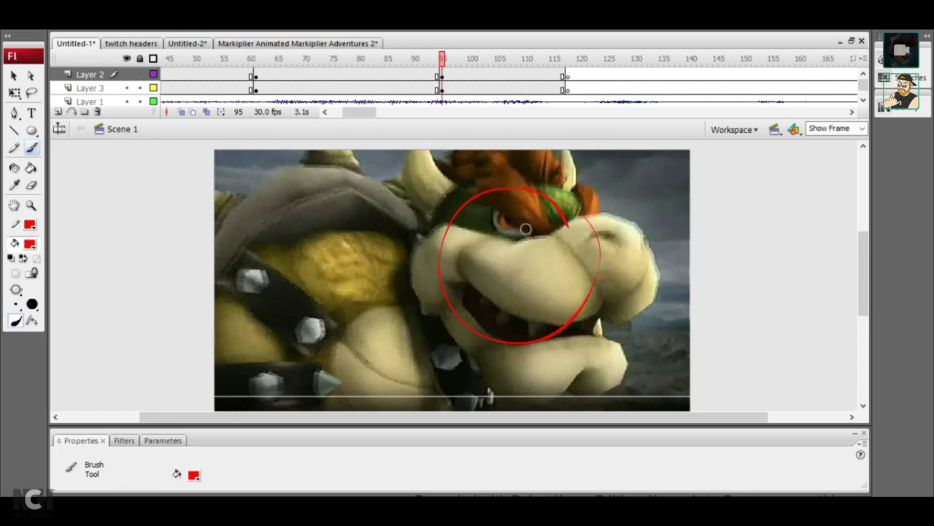
{"action": "left_click_drag", "start_coordinate": [544, 197], "coordinate": [519, 376]}
{"action": "left_click_drag", "start_coordinate": [598, 310], "coordinate": [438, 278]}
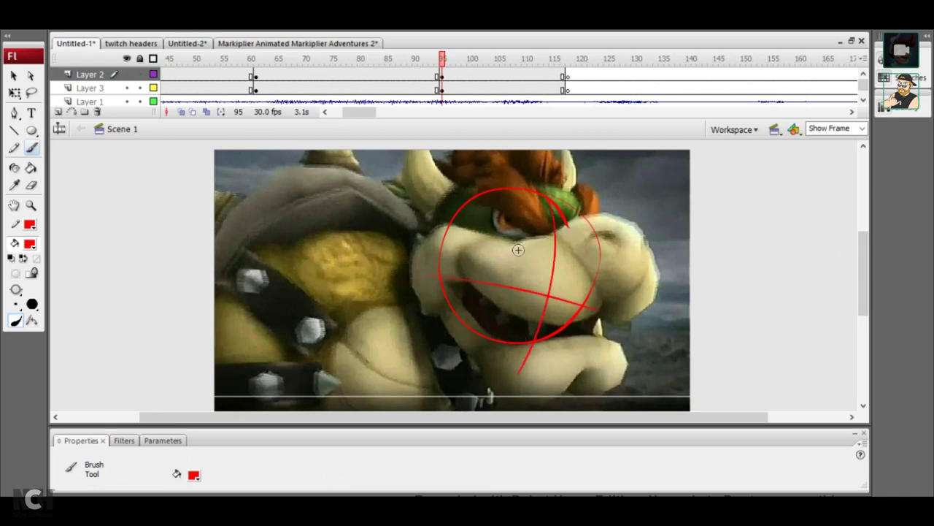
{"action": "mouse_move", "coordinate": [549, 241]}
{"action": "left_mouse_down"}
{"action": "mouse_move", "coordinate": [566, 252]}
{"action": "mouse_move", "coordinate": [537, 269]}
{"action": "mouse_move", "coordinate": [511, 212]}
{"action": "mouse_move", "coordinate": [525, 235]}
{"action": "mouse_move", "coordinate": [475, 211]}
{"action": "mouse_move", "coordinate": [504, 249]}
{"action": "left_mouse_up"}
{"action": "mouse_move", "coordinate": [580, 221]}
{"action": "left_mouse_down"}
{"action": "mouse_move", "coordinate": [568, 260]}
{"action": "mouse_move", "coordinate": [592, 219]}
{"action": "left_mouse_up"}
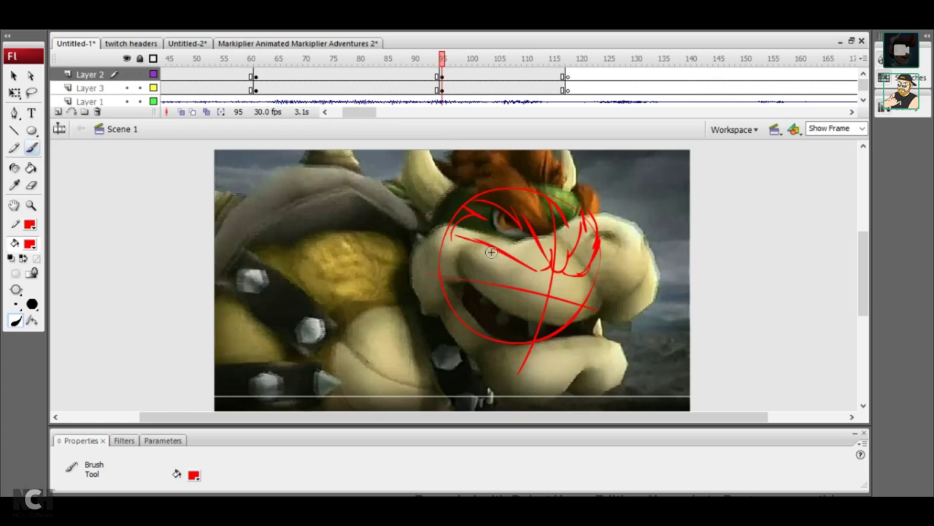
{"action": "left_click_drag", "start_coordinate": [474, 272], "coordinate": [511, 264]}
{"action": "mouse_move", "coordinate": [548, 292]}
{"action": "left_mouse_down"}
{"action": "mouse_move", "coordinate": [591, 284]}
{"action": "mouse_move", "coordinate": [597, 338]}
{"action": "left_mouse_up"}
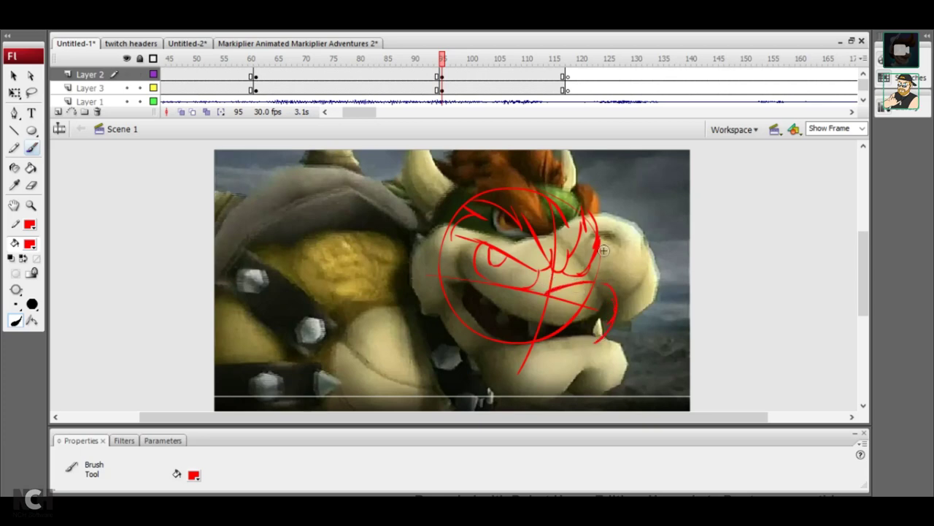
{"action": "scroll", "coordinate": [825, 272], "scroll_direction": "down", "scroll_amount": 1}
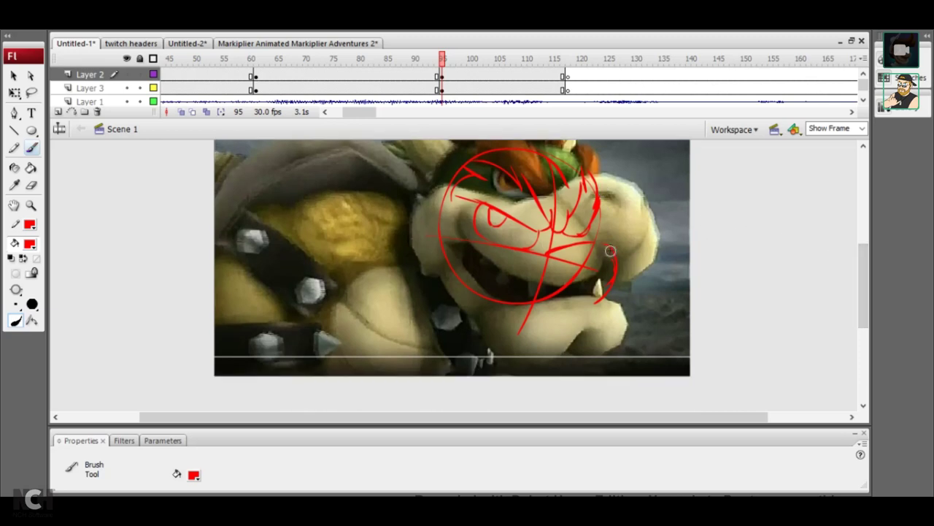
Sketch the jaw line, mouth strokes, left arc and chin curve under the head
{"action": "left_click_drag", "start_coordinate": [615, 270], "coordinate": [572, 301]}
{"action": "left_click_drag", "start_coordinate": [555, 251], "coordinate": [535, 253]}
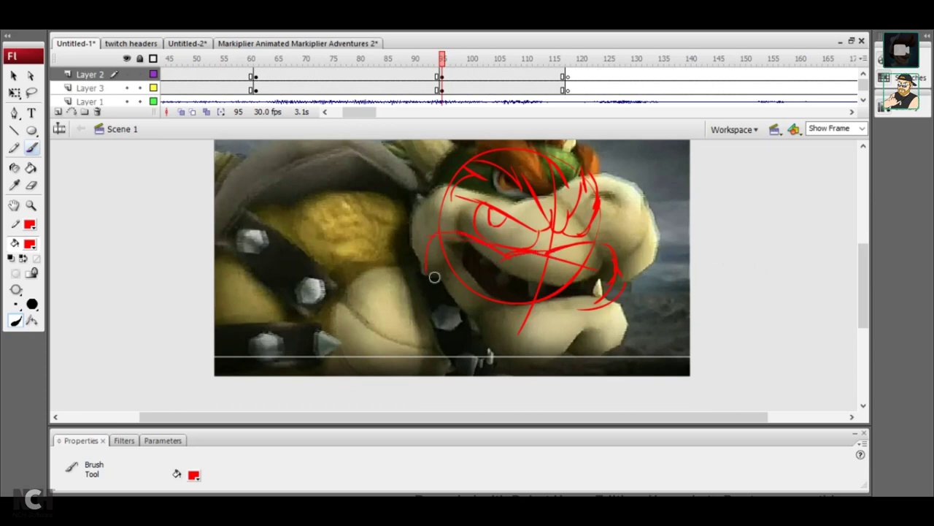
{"action": "left_click_drag", "start_coordinate": [440, 240], "coordinate": [434, 284]}
{"action": "mouse_move", "coordinate": [482, 357]}
{"action": "left_mouse_down"}
{"action": "mouse_move", "coordinate": [453, 309]}
{"action": "mouse_move", "coordinate": [464, 319]}
{"action": "left_mouse_up"}
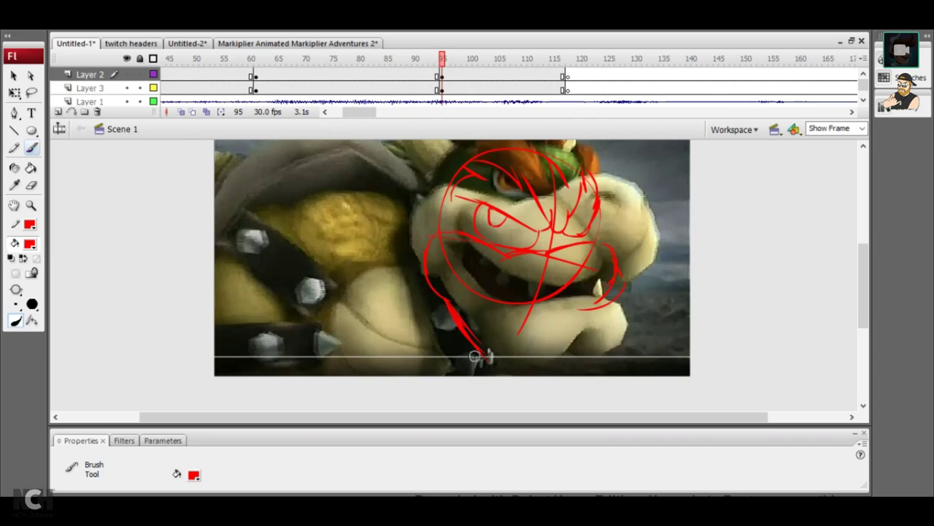
{"action": "mouse_move", "coordinate": [476, 354]}
{"action": "left_mouse_down"}
{"action": "mouse_move", "coordinate": [529, 374]}
{"action": "mouse_move", "coordinate": [554, 360]}
{"action": "mouse_move", "coordinate": [576, 369]}
{"action": "left_mouse_up"}
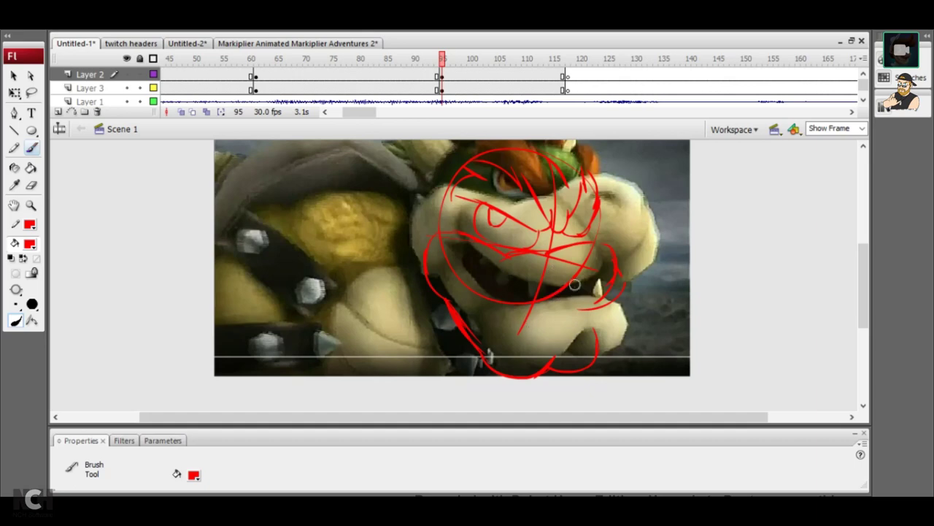
{"action": "left_click_drag", "start_coordinate": [577, 301], "coordinate": [532, 307]}
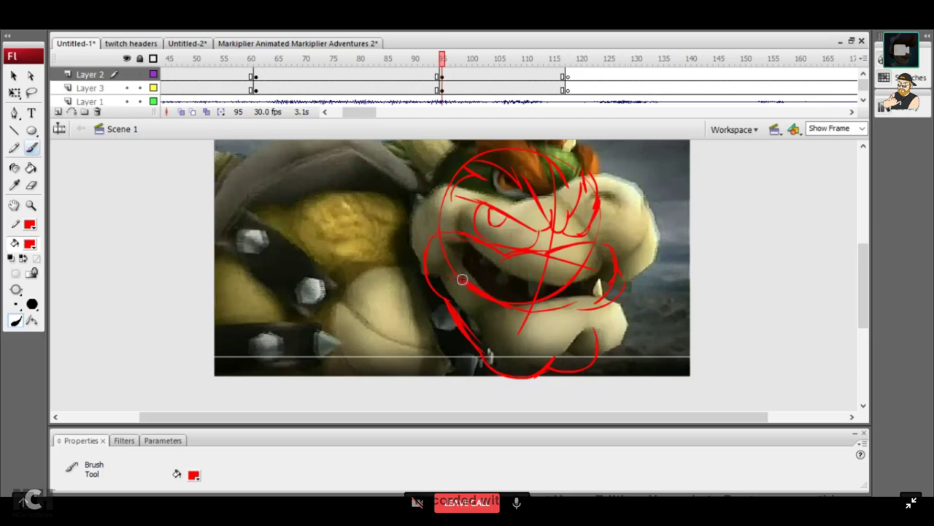
{"action": "key", "text": "Escape"}
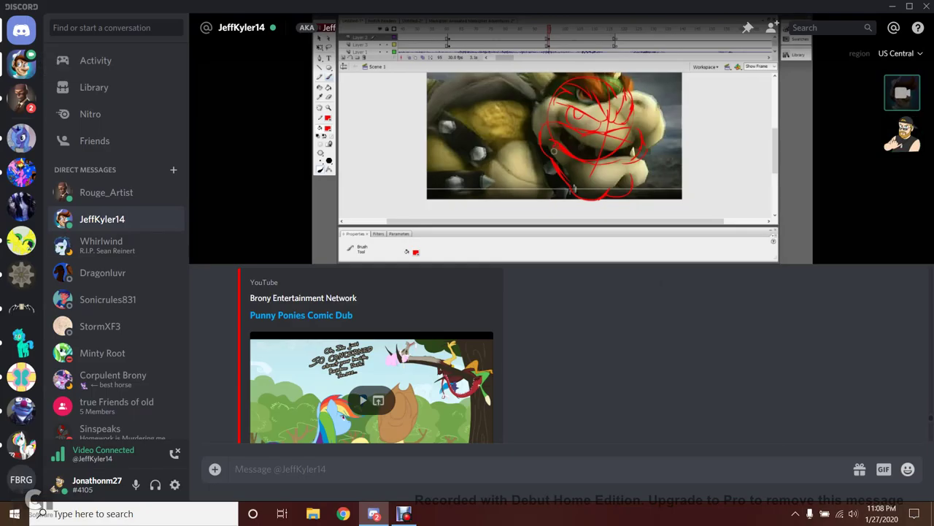
{"action": "left_click", "coordinate": [106, 192]}
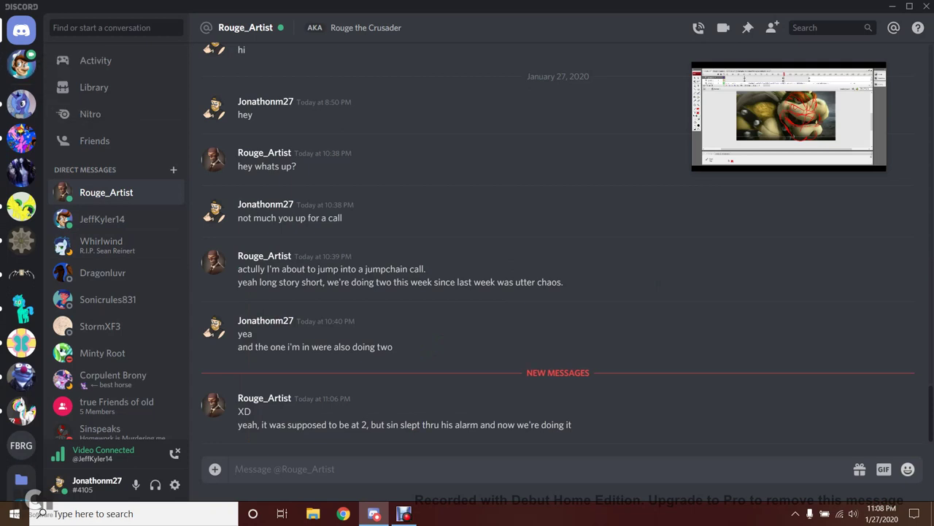
{"action": "left_click", "coordinate": [22, 65]}
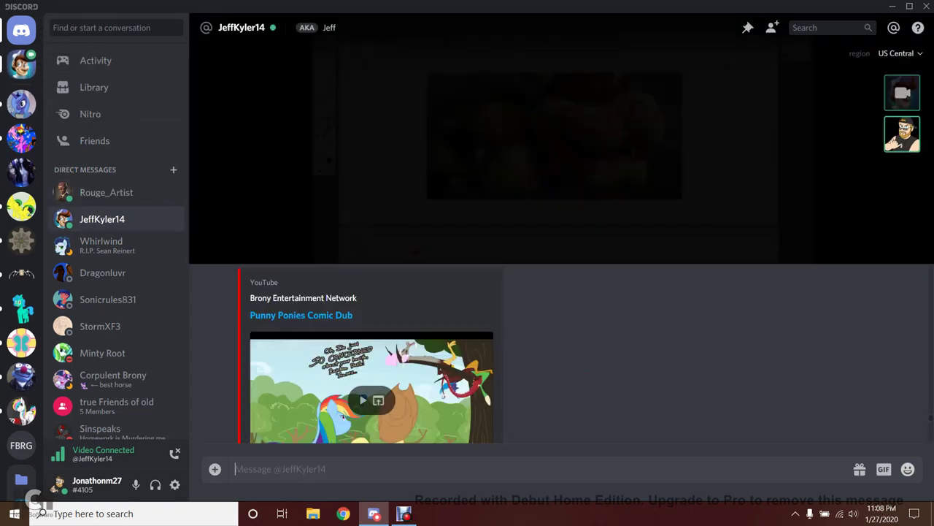
{"action": "double_click", "coordinate": [217, 240]}
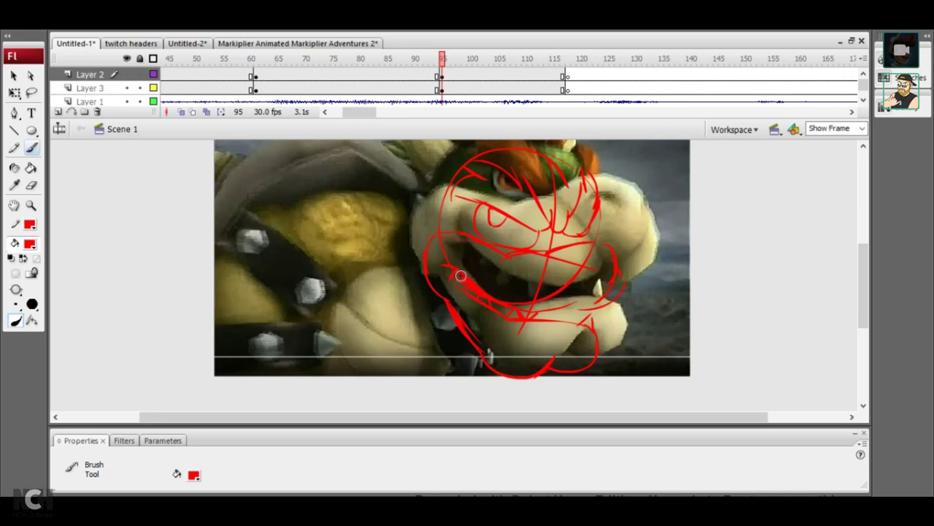
Add red strokes on the lower lip, tooth area and right side of the face
{"action": "left_click_drag", "start_coordinate": [451, 279], "coordinate": [473, 289]}
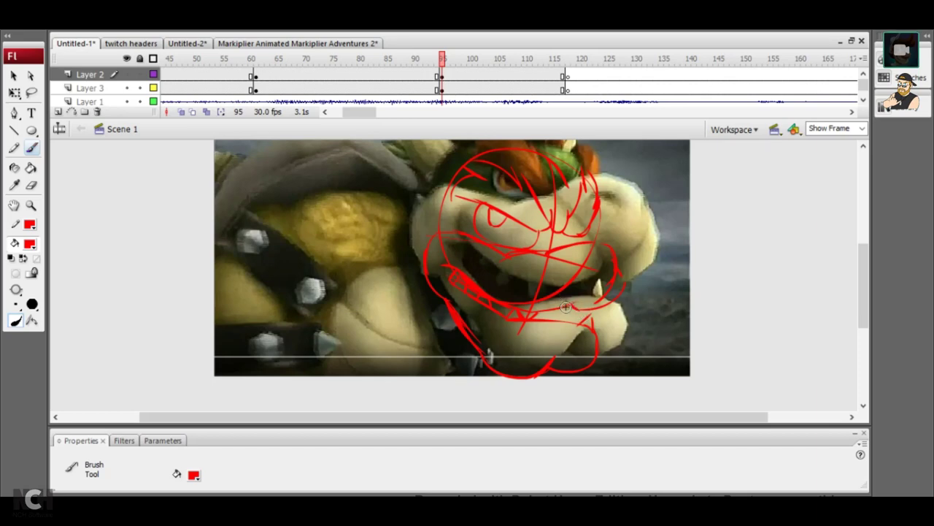
{"action": "mouse_move", "coordinate": [567, 294]}
{"action": "left_mouse_down"}
{"action": "mouse_move", "coordinate": [575, 315]}
{"action": "mouse_move", "coordinate": [588, 306]}
{"action": "left_mouse_up"}
{"action": "left_click_drag", "start_coordinate": [586, 234], "coordinate": [592, 208]}
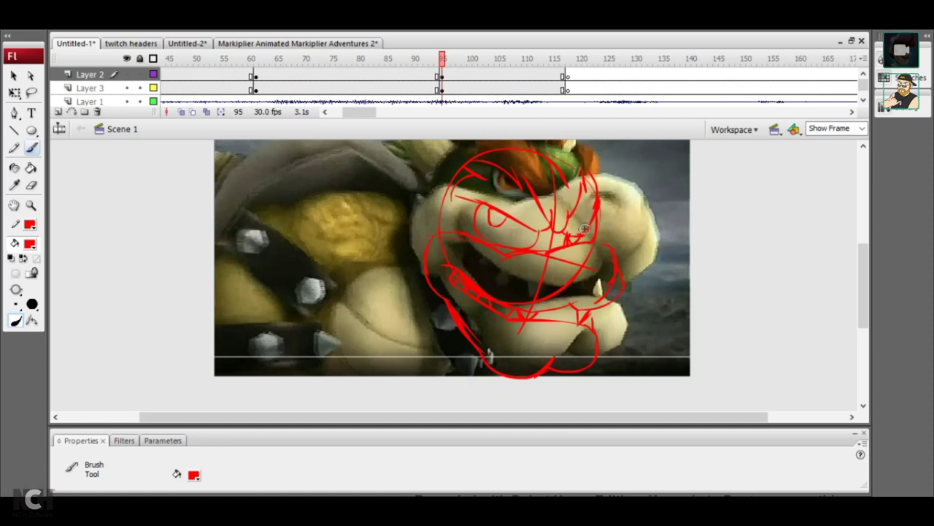
{"action": "scroll", "coordinate": [861, 297], "scroll_direction": "up", "scroll_amount": 1}
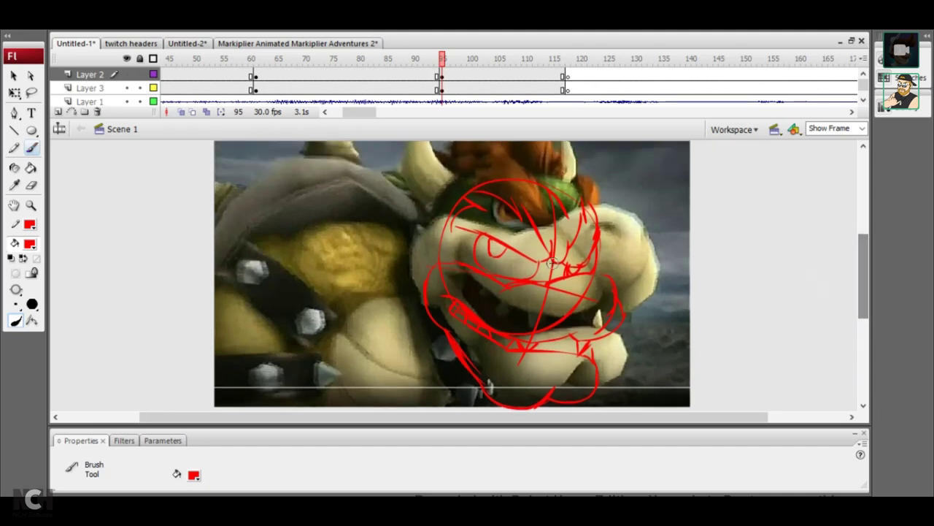
Erase red lines over the mouth and delete the cross lines inside it
{"action": "key", "text": "e"}
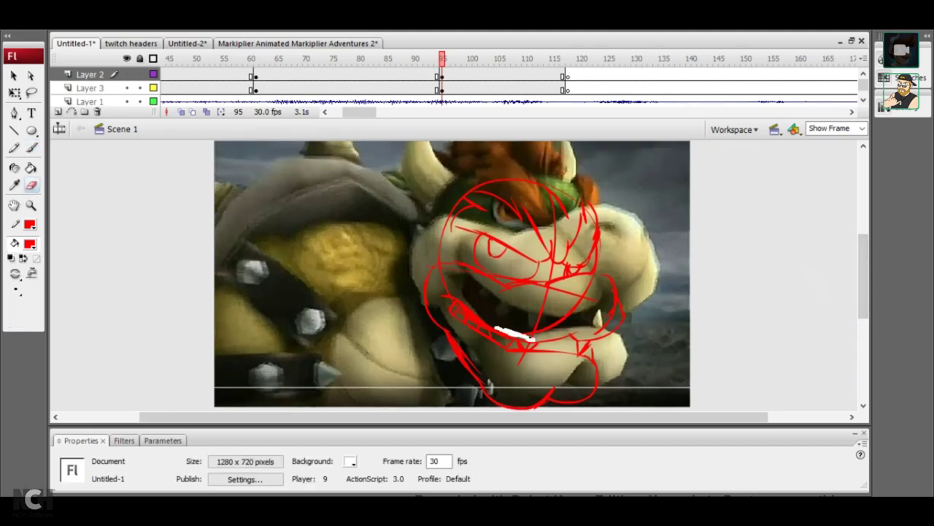
{"action": "left_click_drag", "start_coordinate": [497, 329], "coordinate": [531, 339]}
{"action": "left_click_drag", "start_coordinate": [540, 289], "coordinate": [598, 277]}
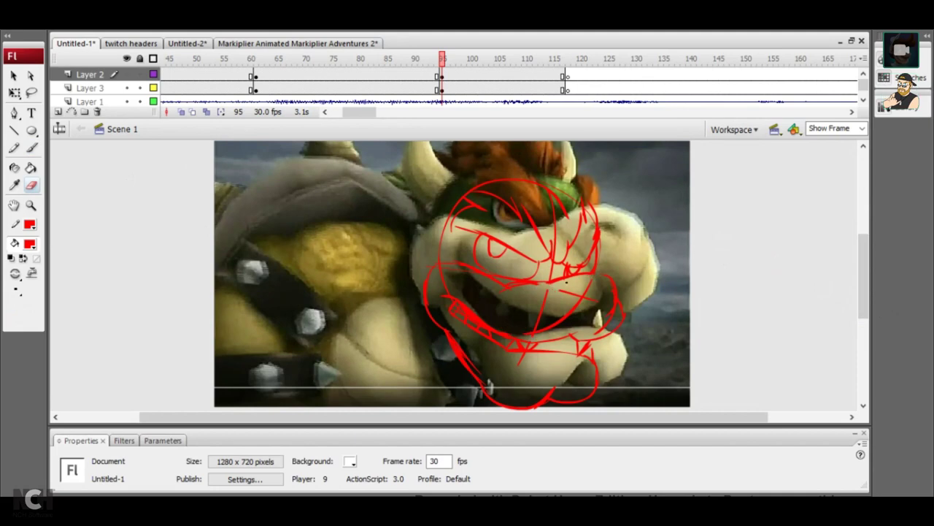
{"action": "left_click", "coordinate": [13, 76]}
{"action": "left_click", "coordinate": [535, 332]}
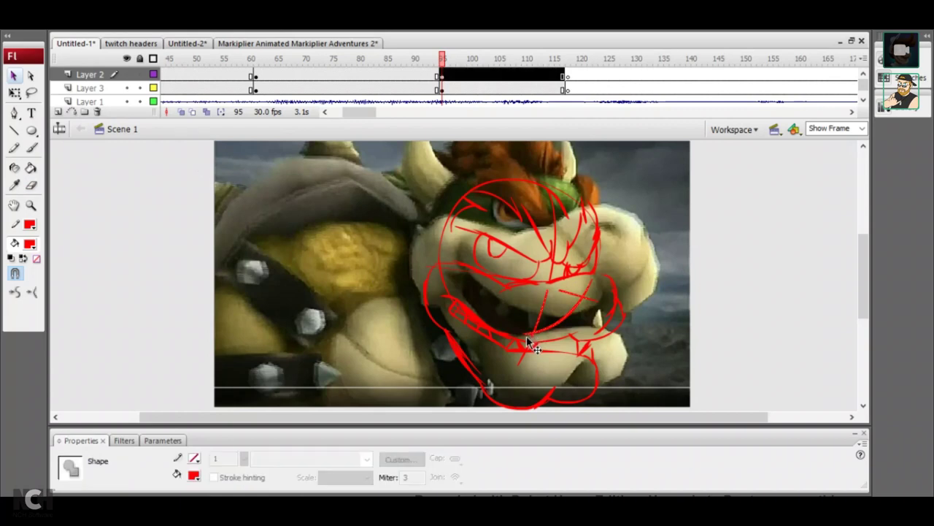
{"action": "key", "text": "Delete"}
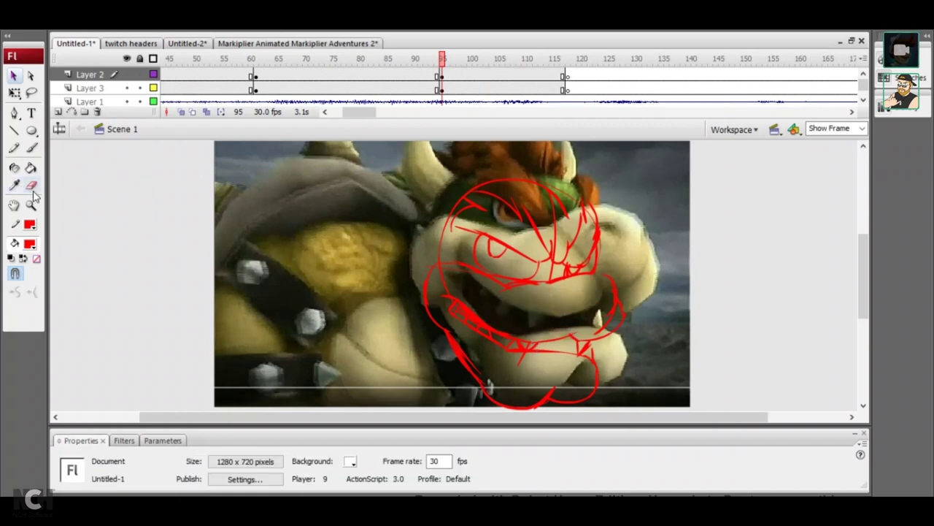
Erase the stray lines at the mouth corner and return to the Brush tool
{"action": "left_click", "coordinate": [31, 184]}
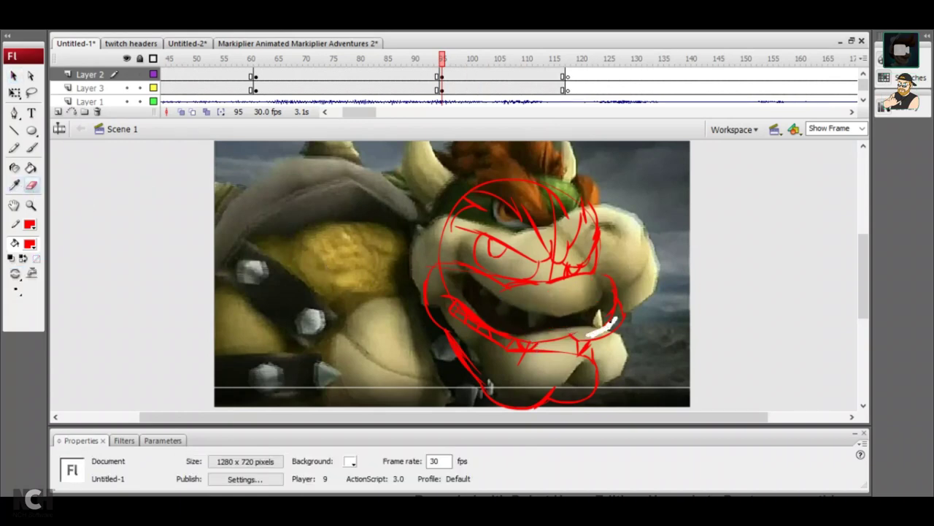
{"action": "left_click_drag", "start_coordinate": [617, 314], "coordinate": [600, 325]}
{"action": "left_click_drag", "start_coordinate": [605, 310], "coordinate": [605, 321]}
{"action": "left_click", "coordinate": [31, 148]}
Sketch the right horn, a top hair spike, horn edge and a redrawn left cheek
{"action": "left_click_drag", "start_coordinate": [576, 287], "coordinate": [581, 297]}
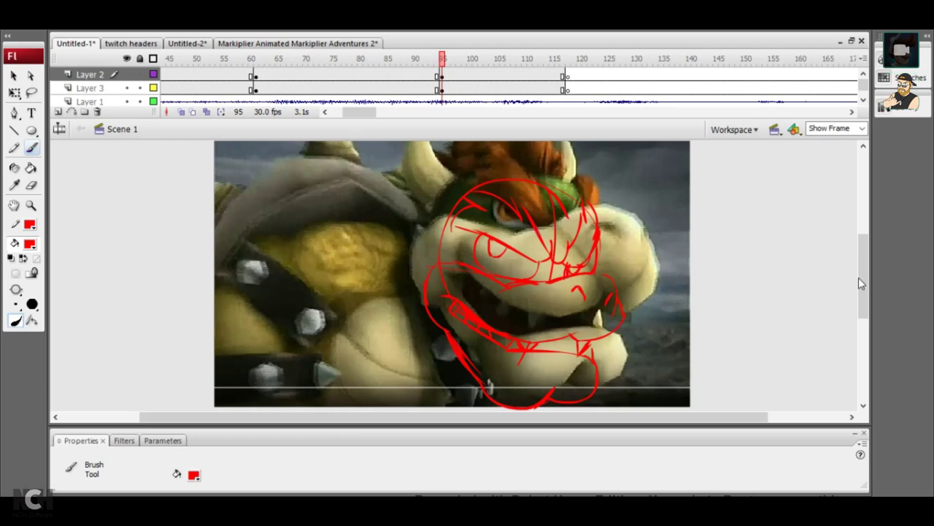
{"action": "scroll", "coordinate": [859, 277], "scroll_direction": "up", "scroll_amount": 3}
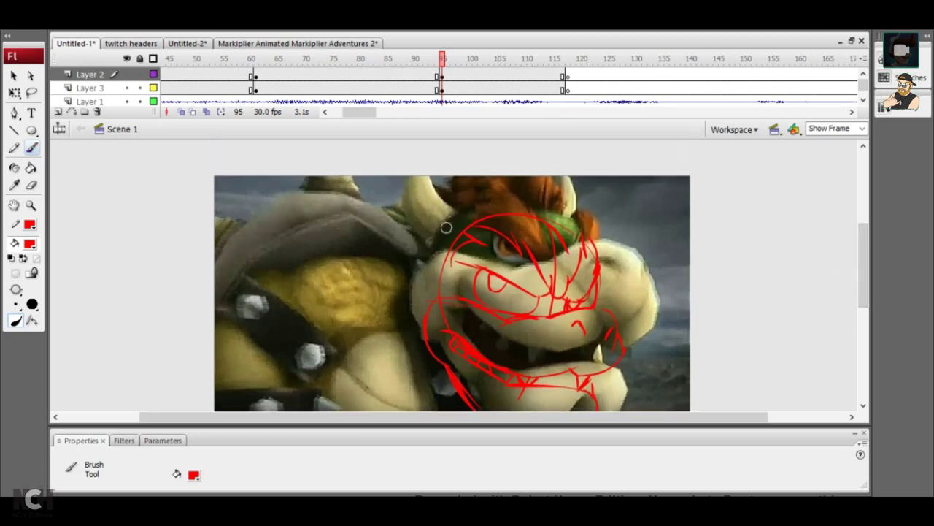
{"action": "left_click_drag", "start_coordinate": [429, 269], "coordinate": [449, 262]}
{"action": "mouse_move", "coordinate": [427, 269]}
{"action": "left_mouse_down"}
{"action": "mouse_move", "coordinate": [447, 255]}
{"action": "mouse_move", "coordinate": [416, 182]}
{"action": "left_mouse_up"}
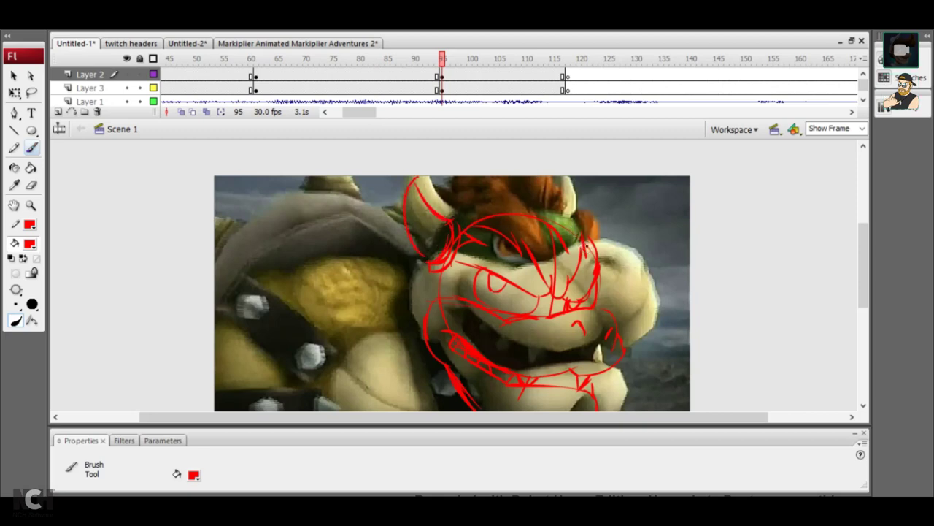
{"action": "left_click_drag", "start_coordinate": [573, 186], "coordinate": [562, 223]}
{"action": "left_click_drag", "start_coordinate": [540, 175], "coordinate": [513, 157]}
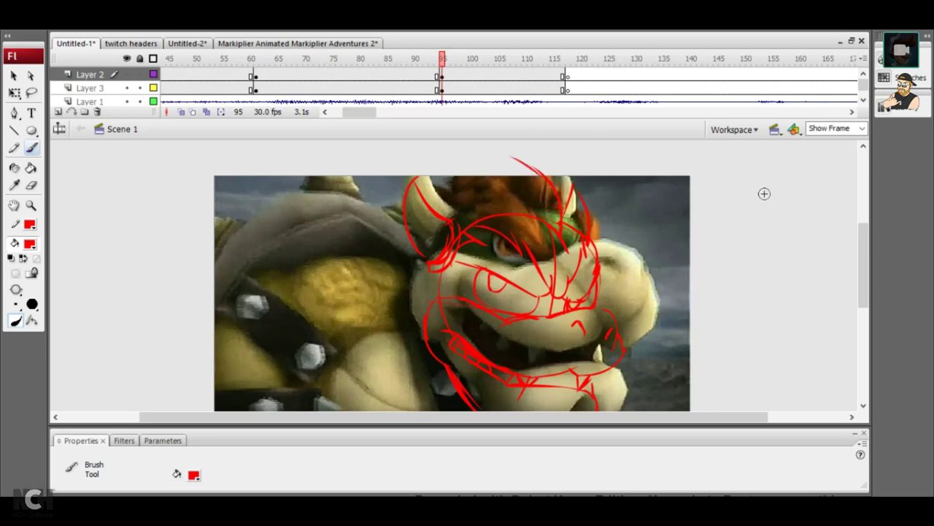
{"action": "left_click_drag", "start_coordinate": [858, 261], "coordinate": [858, 247]}
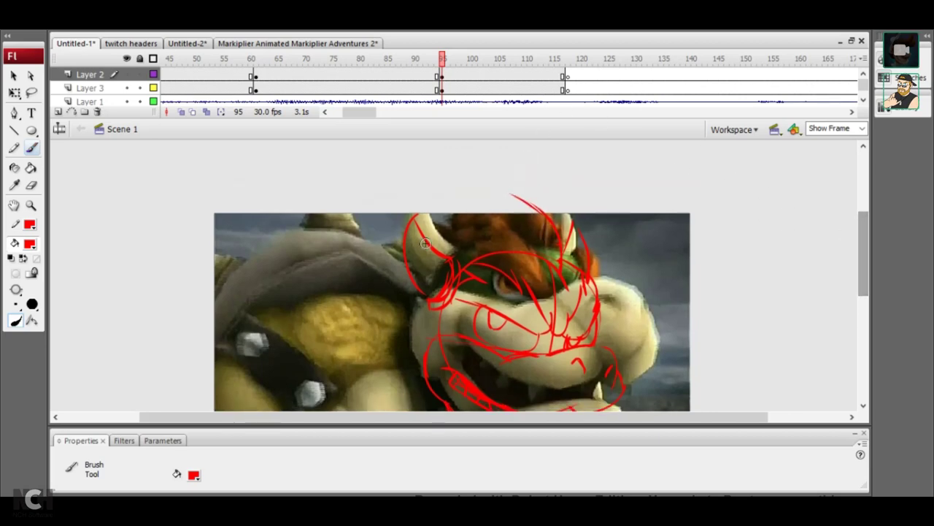
{"action": "mouse_move", "coordinate": [435, 248]}
{"action": "left_mouse_down"}
{"action": "mouse_move", "coordinate": [451, 231]}
{"action": "mouse_move", "coordinate": [449, 173]}
{"action": "mouse_move", "coordinate": [505, 213]}
{"action": "mouse_move", "coordinate": [467, 179]}
{"action": "left_mouse_up"}
{"action": "left_click_drag", "start_coordinate": [868, 248], "coordinate": [869, 289]}
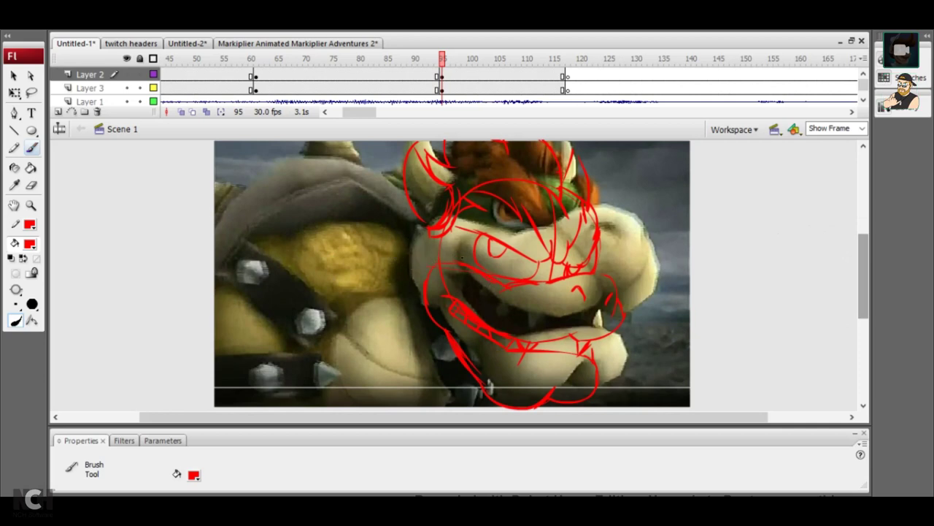
{"action": "left_click_drag", "start_coordinate": [447, 247], "coordinate": [443, 317]}
Erase part of the left cheek line and skew the lasso-selected jaw strokes upward
{"action": "left_click", "coordinate": [30, 185]}
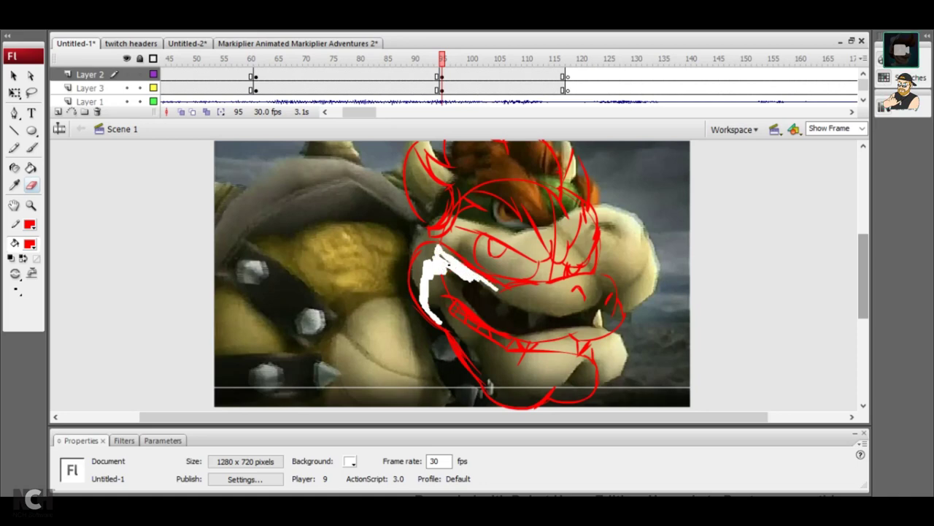
{"action": "mouse_move", "coordinate": [447, 269]}
{"action": "left_mouse_down"}
{"action": "mouse_move", "coordinate": [443, 291]}
{"action": "mouse_move", "coordinate": [443, 281]}
{"action": "left_mouse_up"}
{"action": "key", "text": "l"}
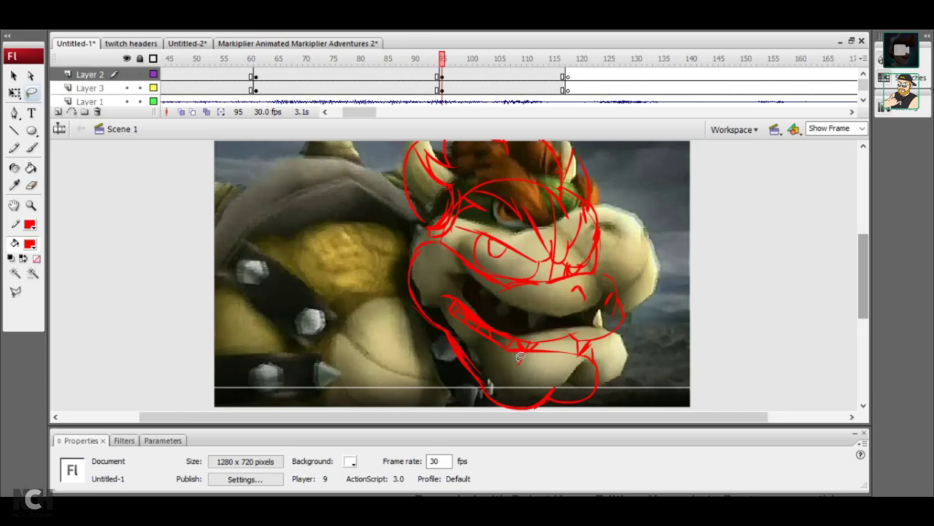
{"action": "mouse_move", "coordinate": [521, 357]}
{"action": "left_mouse_down"}
{"action": "mouse_move", "coordinate": [508, 366]}
{"action": "mouse_move", "coordinate": [499, 352]}
{"action": "mouse_move", "coordinate": [509, 372]}
{"action": "left_mouse_up"}
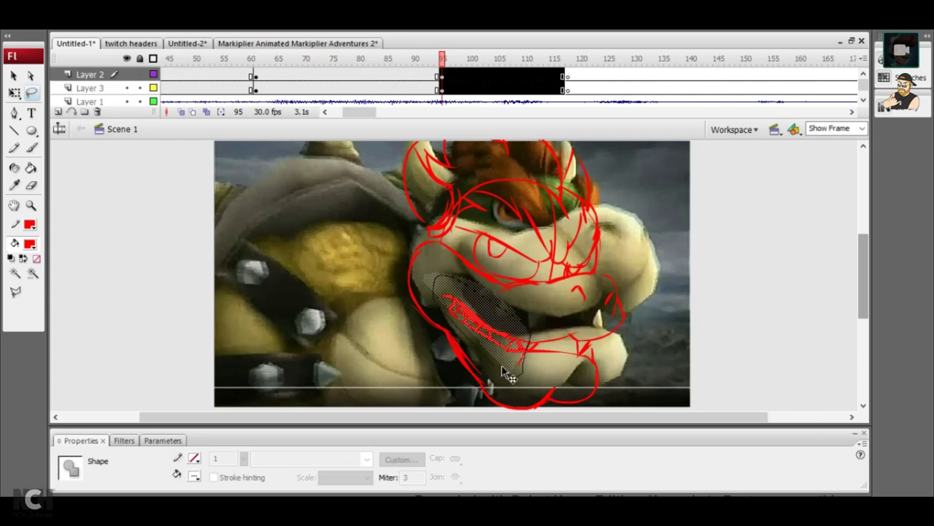
{"action": "key", "text": "v"}
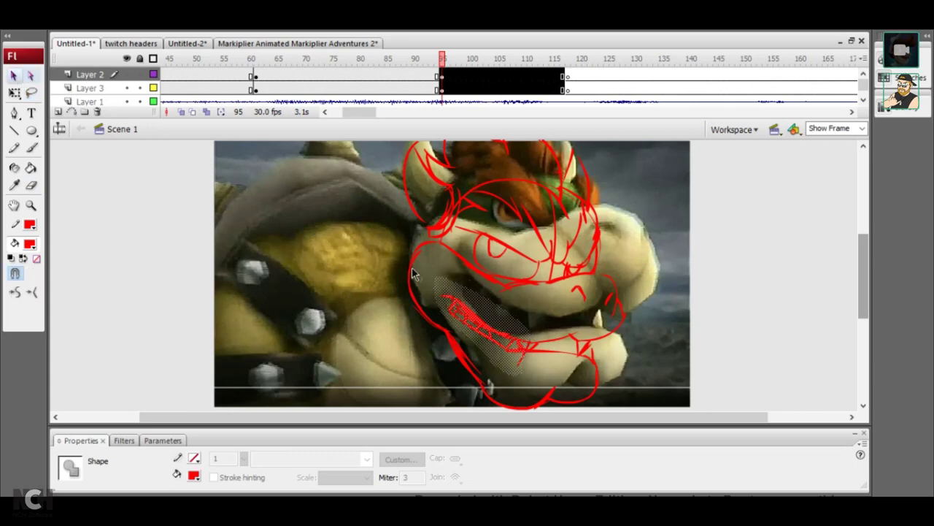
{"action": "key", "text": "q"}
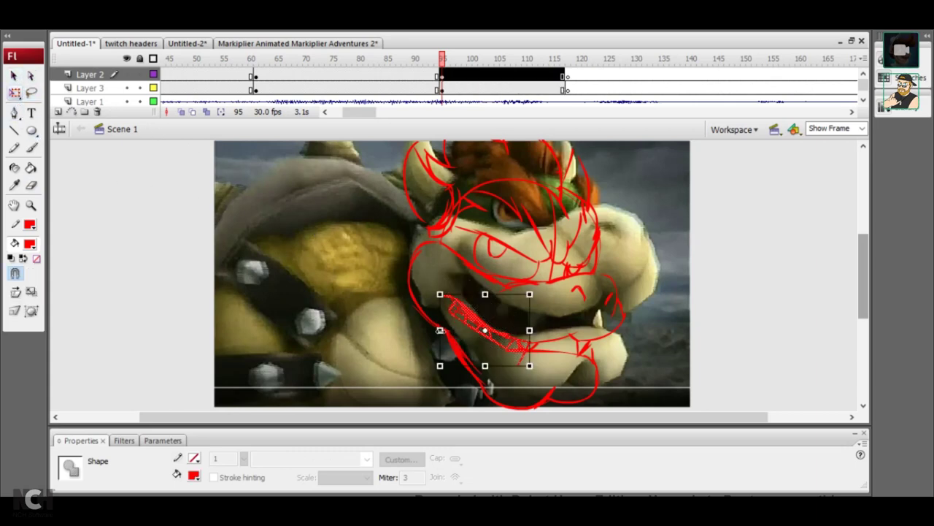
{"action": "left_click_drag", "start_coordinate": [440, 330], "coordinate": [429, 313]}
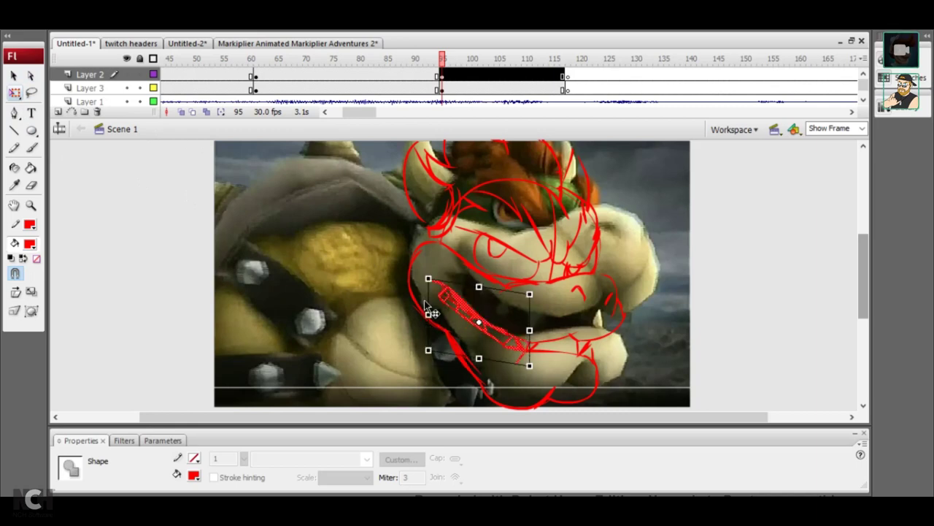
{"action": "key", "text": "Delete"}
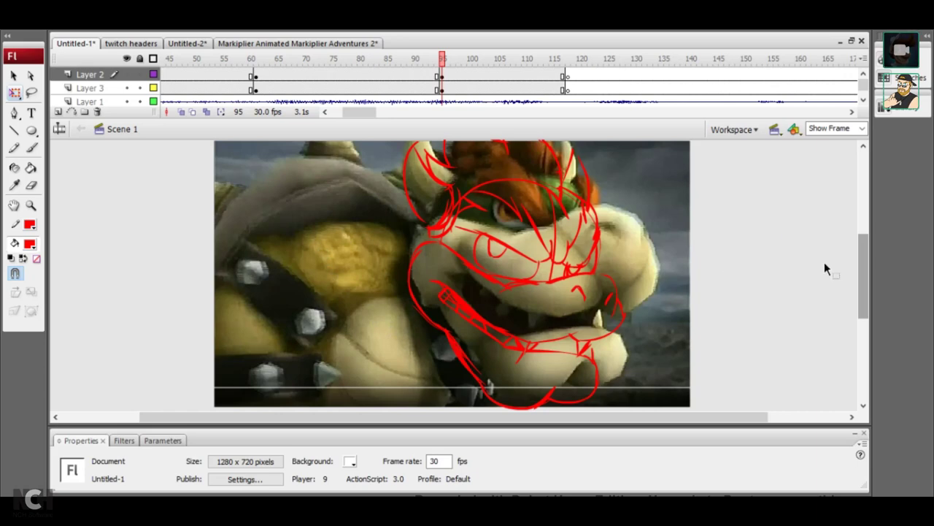
{"action": "left_click_drag", "start_coordinate": [866, 274], "coordinate": [865, 264]}
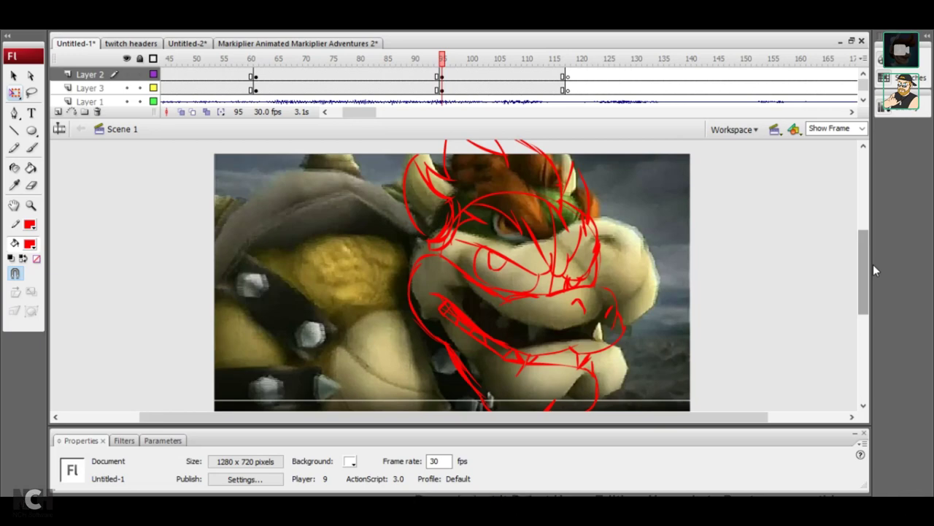
{"action": "left_click_drag", "start_coordinate": [866, 263], "coordinate": [881, 267]}
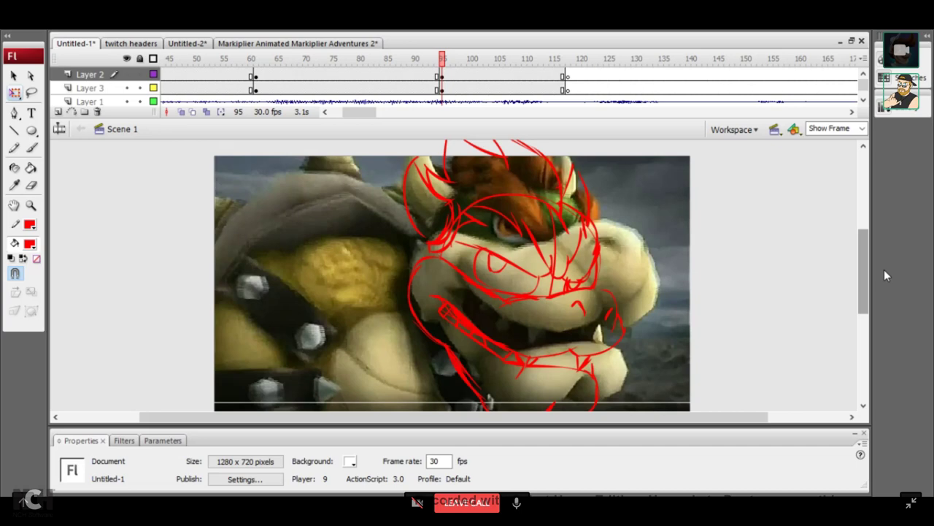
With the Brush on frame 95 of Layer 2, sketch the shoulder oval and cheek stroke
{"action": "left_click", "coordinate": [32, 148]}
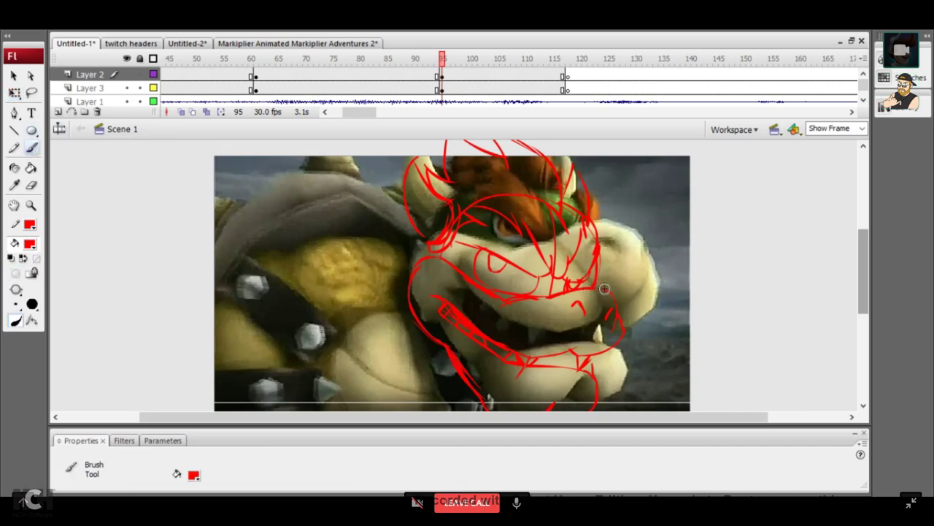
{"action": "left_click", "coordinate": [441, 75]}
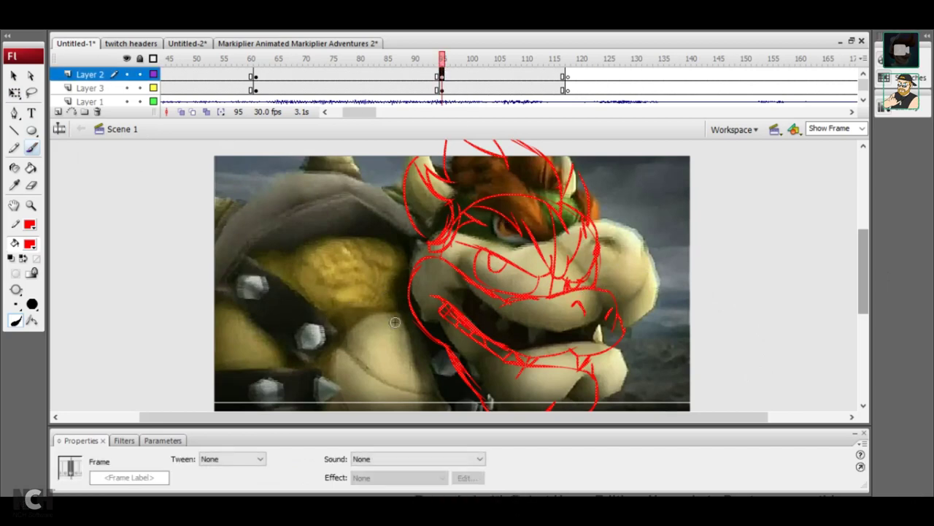
{"action": "mouse_move", "coordinate": [403, 306]}
{"action": "left_mouse_down"}
{"action": "mouse_move", "coordinate": [288, 309]}
{"action": "mouse_move", "coordinate": [405, 343]}
{"action": "left_mouse_up"}
{"action": "left_click_drag", "start_coordinate": [182, 342], "coordinate": [292, 383]}
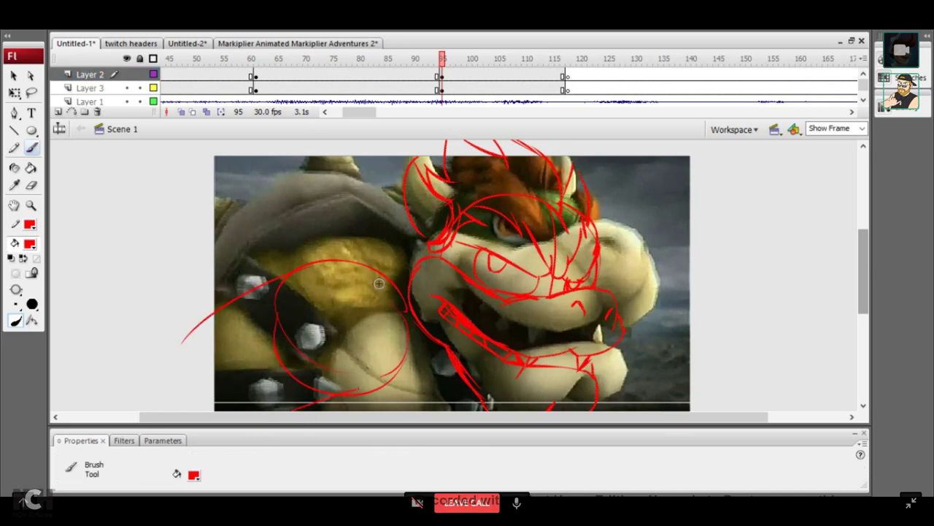
{"action": "mouse_move", "coordinate": [362, 209]}
{"action": "left_mouse_down"}
{"action": "mouse_move", "coordinate": [397, 220]}
{"action": "mouse_move", "coordinate": [311, 194]}
{"action": "left_mouse_up"}
Outline the shell's left edge, a line along it and the top spikes
{"action": "left_click_drag", "start_coordinate": [172, 274], "coordinate": [219, 219]}
{"action": "left_click_drag", "start_coordinate": [182, 255], "coordinate": [377, 219]}
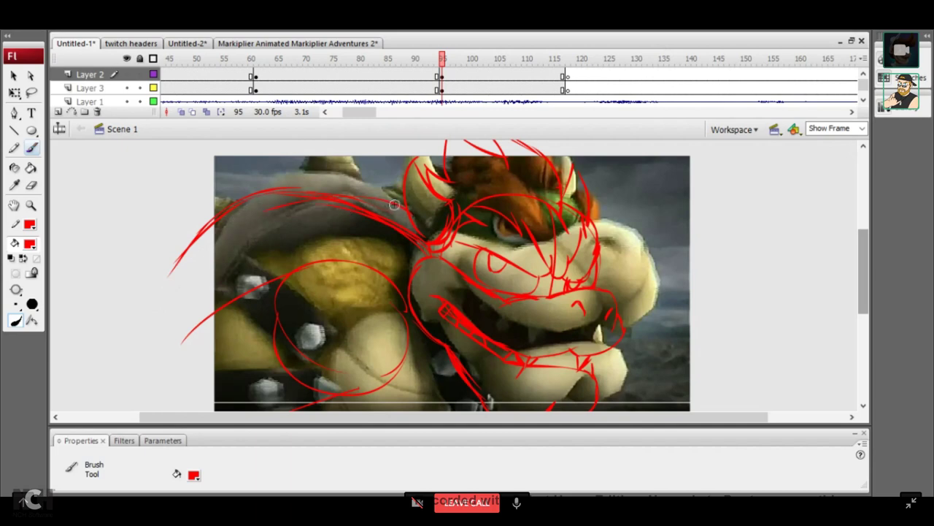
{"action": "left_click_drag", "start_coordinate": [270, 206], "coordinate": [398, 212]}
{"action": "left_click_drag", "start_coordinate": [332, 143], "coordinate": [354, 191]}
{"action": "mouse_move", "coordinate": [303, 141]}
{"action": "left_mouse_down"}
{"action": "mouse_move", "coordinate": [280, 187]}
{"action": "mouse_move", "coordinate": [358, 180]}
{"action": "mouse_move", "coordinate": [349, 181]}
{"action": "left_mouse_up"}
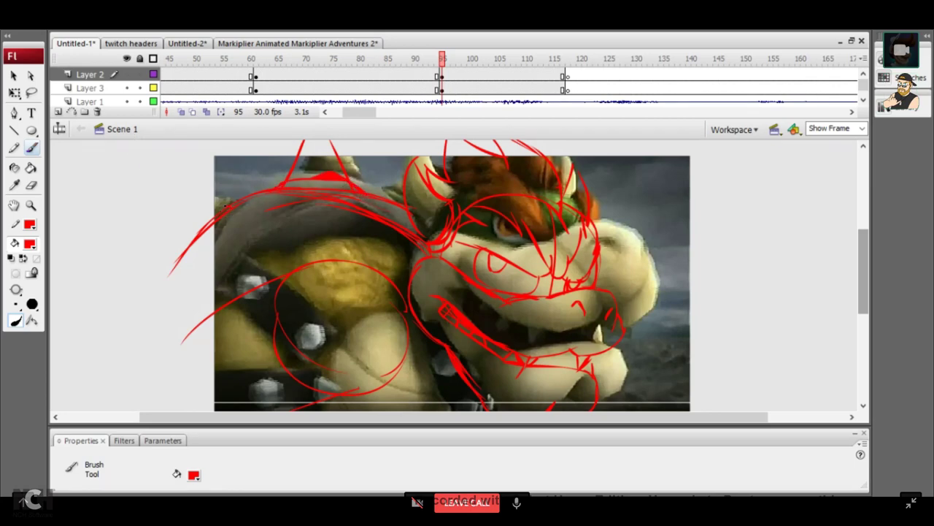
{"action": "left_click_drag", "start_coordinate": [219, 205], "coordinate": [179, 256]}
{"action": "left_click_drag", "start_coordinate": [166, 189], "coordinate": [219, 201]}
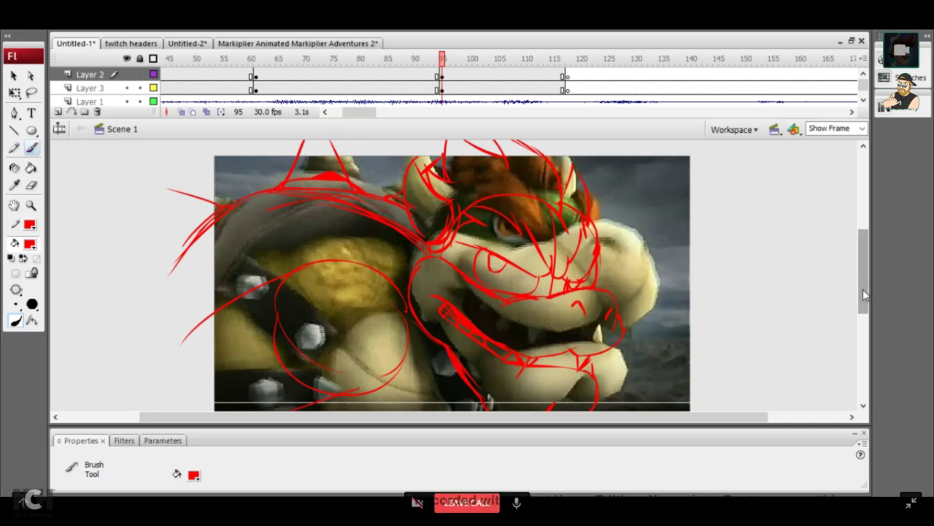
{"action": "left_click_drag", "start_coordinate": [871, 262], "coordinate": [869, 298]}
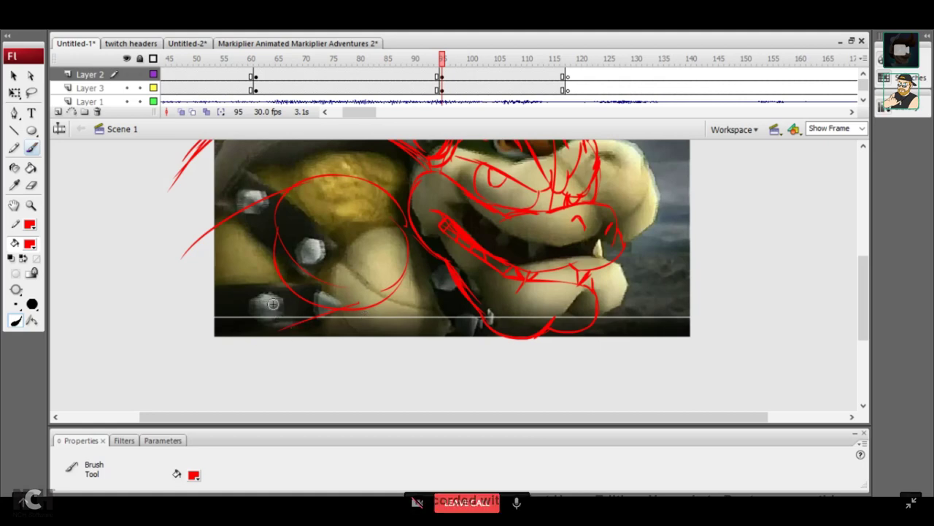
Add lower curves, diagonal arm strokes and another spike on the shell
{"action": "left_click_drag", "start_coordinate": [274, 301], "coordinate": [308, 376]}
{"action": "left_click_drag", "start_coordinate": [176, 260], "coordinate": [161, 339]}
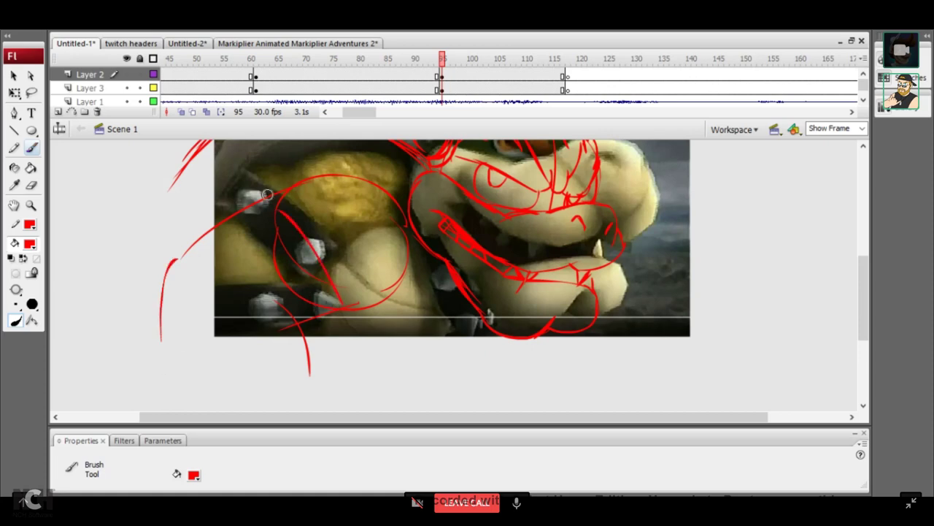
{"action": "left_click_drag", "start_coordinate": [266, 206], "coordinate": [334, 303]}
{"action": "left_click_drag", "start_coordinate": [237, 195], "coordinate": [298, 321]}
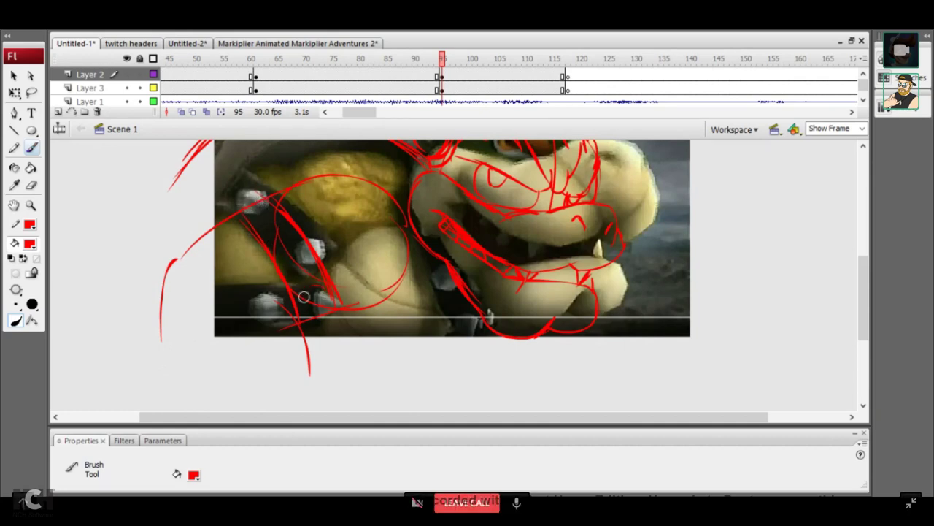
{"action": "left_click_drag", "start_coordinate": [307, 292], "coordinate": [328, 296]}
{"action": "left_click_drag", "start_coordinate": [274, 226], "coordinate": [287, 233]}
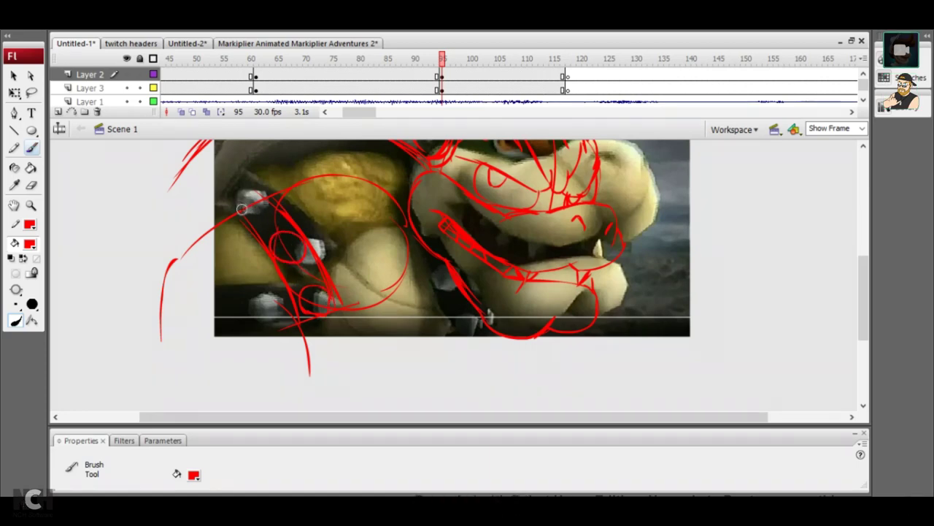
{"action": "mouse_move", "coordinate": [260, 192]}
{"action": "left_mouse_down"}
{"action": "mouse_move", "coordinate": [242, 184]}
{"action": "mouse_move", "coordinate": [240, 211]}
{"action": "mouse_move", "coordinate": [239, 179]}
{"action": "left_mouse_up"}
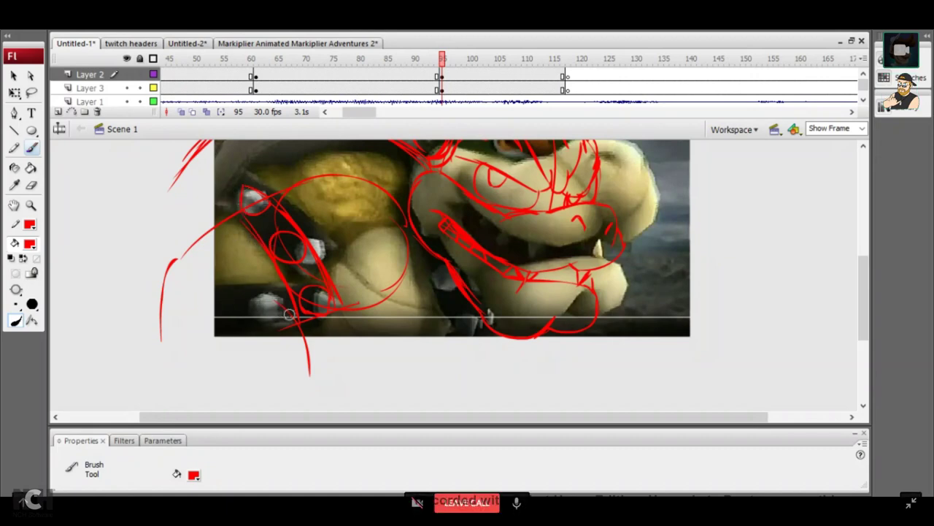
Draw the lower-body outline, a round shape at left, and Bowser's jaw and neck line
{"action": "mouse_move", "coordinate": [274, 298]}
{"action": "left_mouse_down"}
{"action": "mouse_move", "coordinate": [184, 285]}
{"action": "mouse_move", "coordinate": [159, 314]}
{"action": "left_mouse_up"}
{"action": "mouse_move", "coordinate": [197, 284]}
{"action": "left_mouse_down"}
{"action": "mouse_move", "coordinate": [161, 301]}
{"action": "mouse_move", "coordinate": [157, 334]}
{"action": "mouse_move", "coordinate": [303, 342]}
{"action": "left_mouse_up"}
{"action": "left_click_drag", "start_coordinate": [281, 310], "coordinate": [297, 343]}
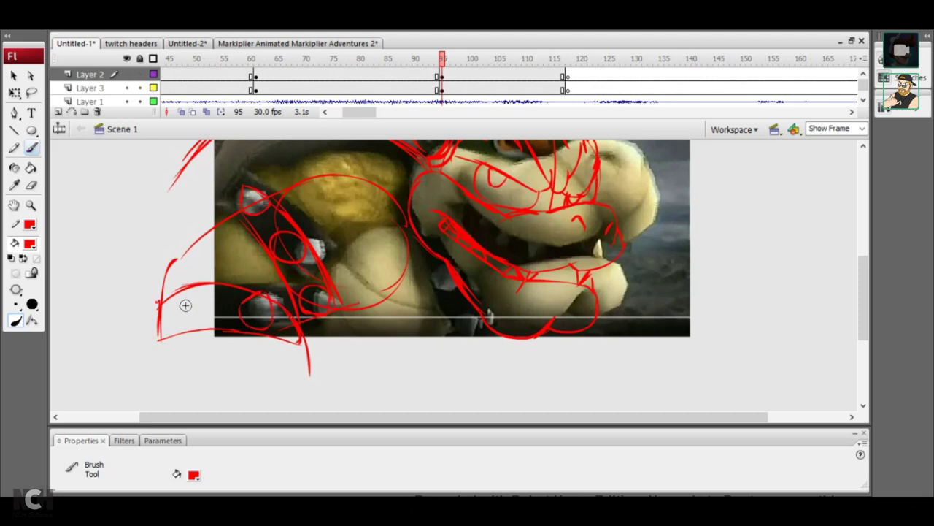
{"action": "left_click_drag", "start_coordinate": [168, 314], "coordinate": [162, 301]}
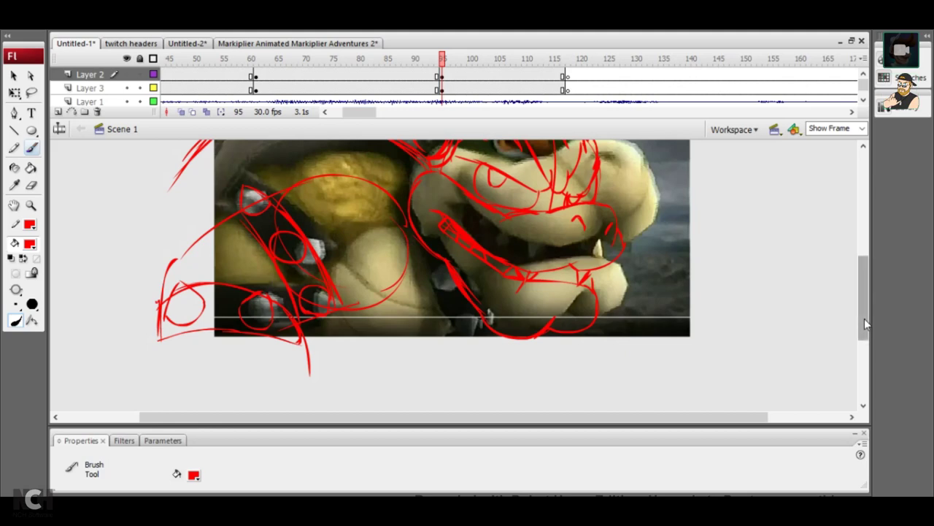
{"action": "left_click_drag", "start_coordinate": [863, 317], "coordinate": [863, 303]}
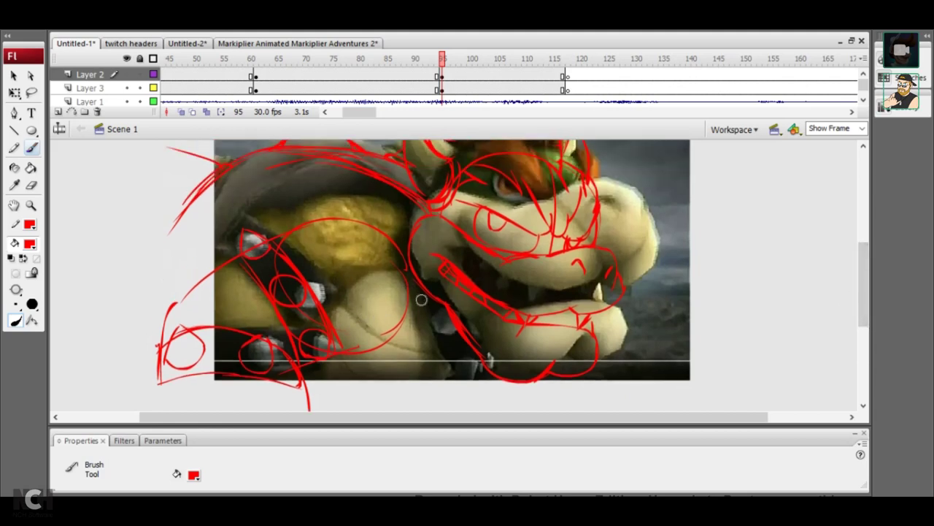
{"action": "left_click_drag", "start_coordinate": [408, 257], "coordinate": [456, 338]}
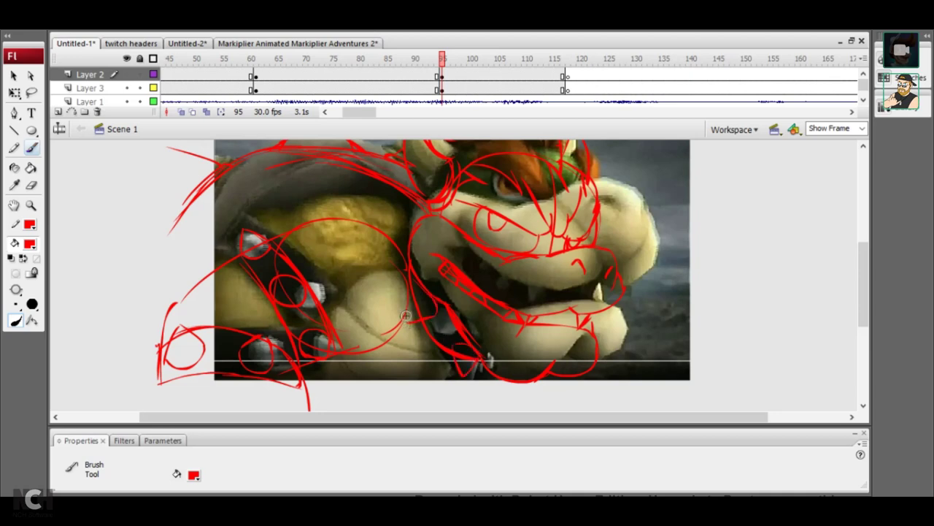
Sketch the lower-body lines and a curve below the reference image
{"action": "mouse_move", "coordinate": [402, 323]}
{"action": "left_mouse_down"}
{"action": "mouse_move", "coordinate": [430, 318]}
{"action": "mouse_move", "coordinate": [420, 294]}
{"action": "left_mouse_up"}
{"action": "left_click_drag", "start_coordinate": [389, 327], "coordinate": [335, 405]}
{"action": "left_click_drag", "start_coordinate": [500, 374], "coordinate": [494, 409]}
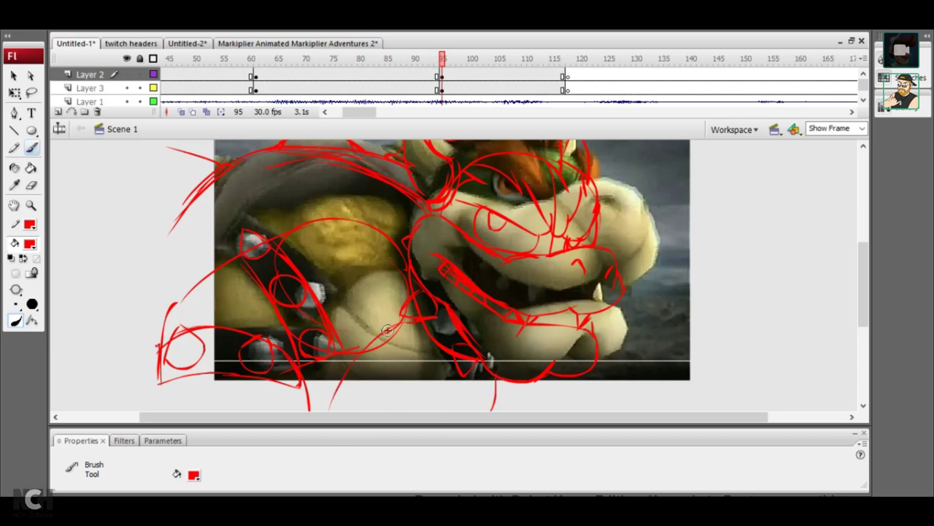
{"action": "left_click_drag", "start_coordinate": [388, 332], "coordinate": [419, 353]}
{"action": "left_click_drag", "start_coordinate": [343, 374], "coordinate": [460, 407]}
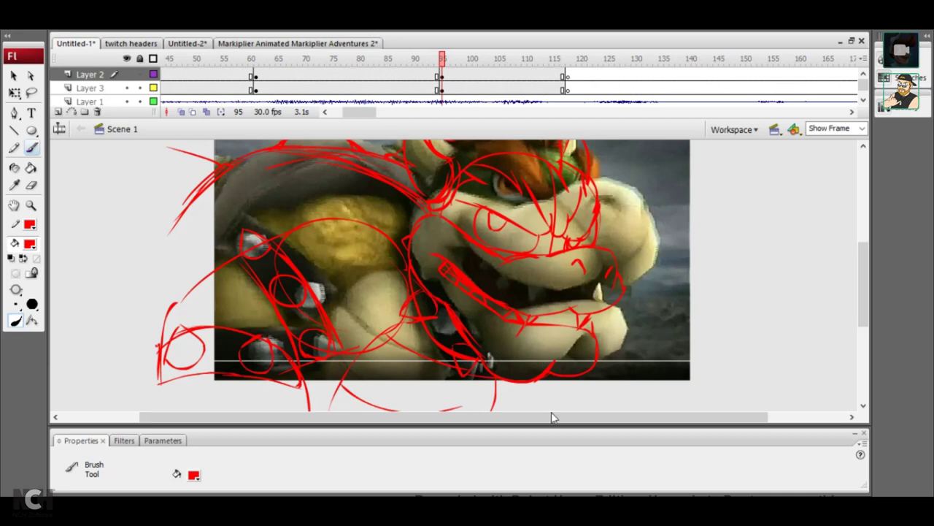
Scrub the timeline to the large Bowser sketch on frame 97 and fit it in view
{"action": "left_click", "coordinate": [438, 75]}
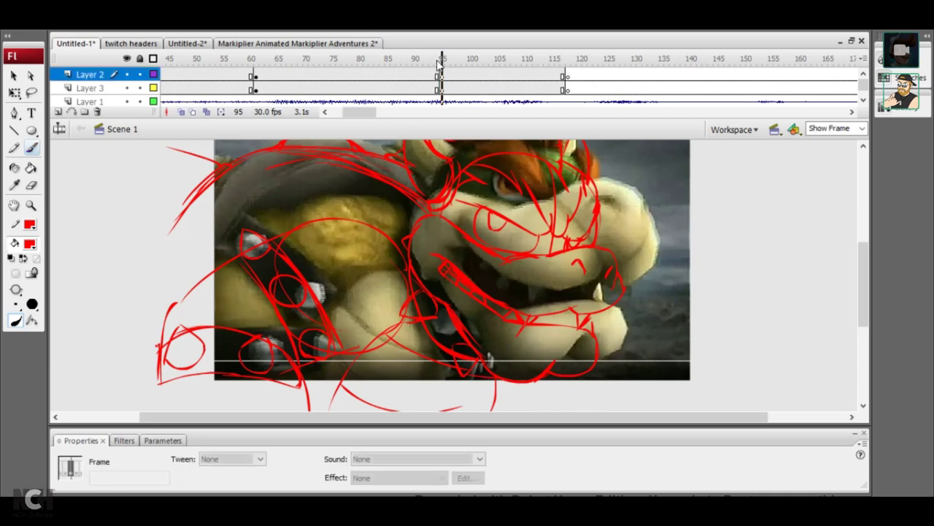
{"action": "left_click", "coordinate": [362, 89]}
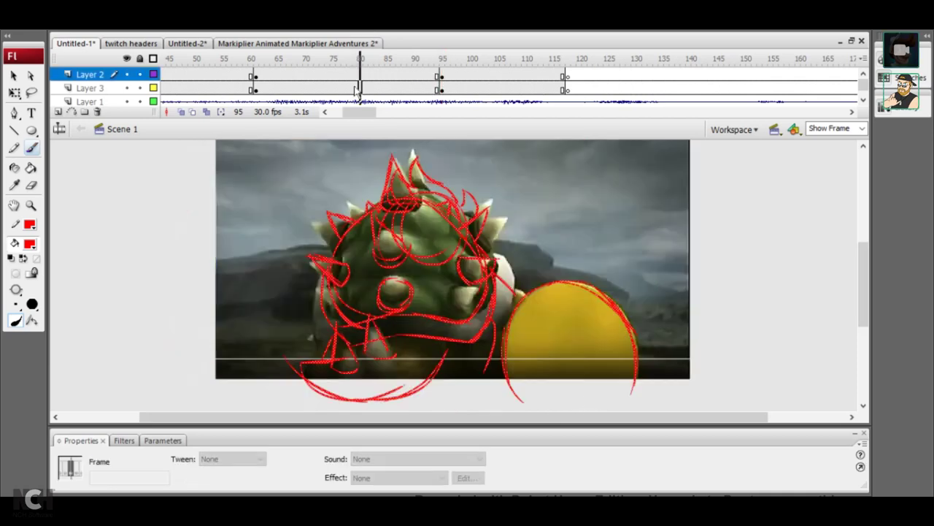
{"action": "key", "text": "b"}
{"action": "left_click", "coordinate": [454, 89]}
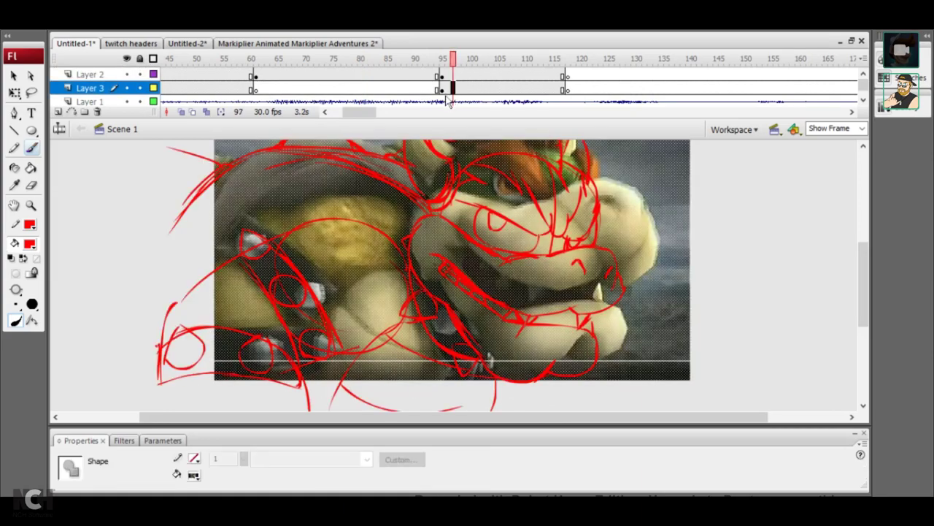
{"action": "key", "text": "b"}
{"action": "left_click", "coordinate": [856, 128]}
{"action": "left_click", "coordinate": [832, 155]}
{"action": "left_click_drag", "start_coordinate": [452, 88], "coordinate": [473, 64]}
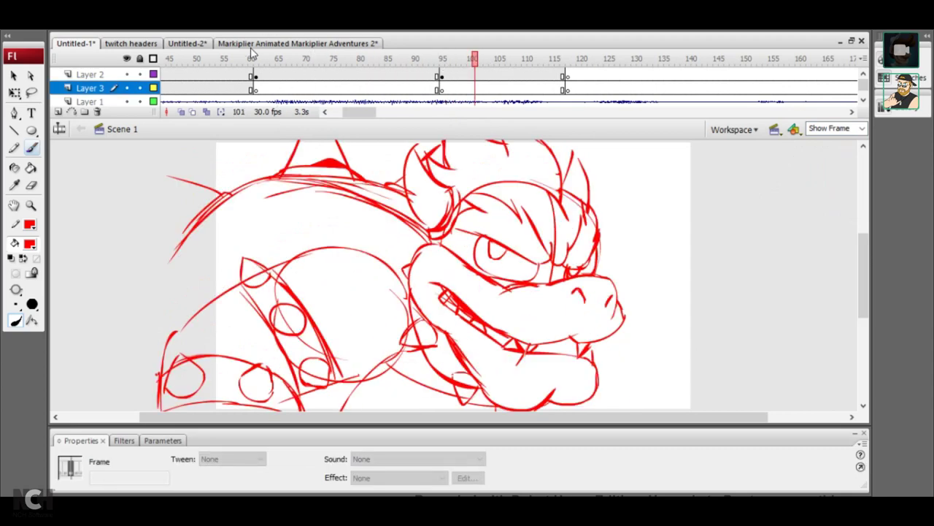
Select all Bowser strokes on frame 97, recolour them black, and return to frame 1
{"action": "left_click", "coordinate": [283, 76]}
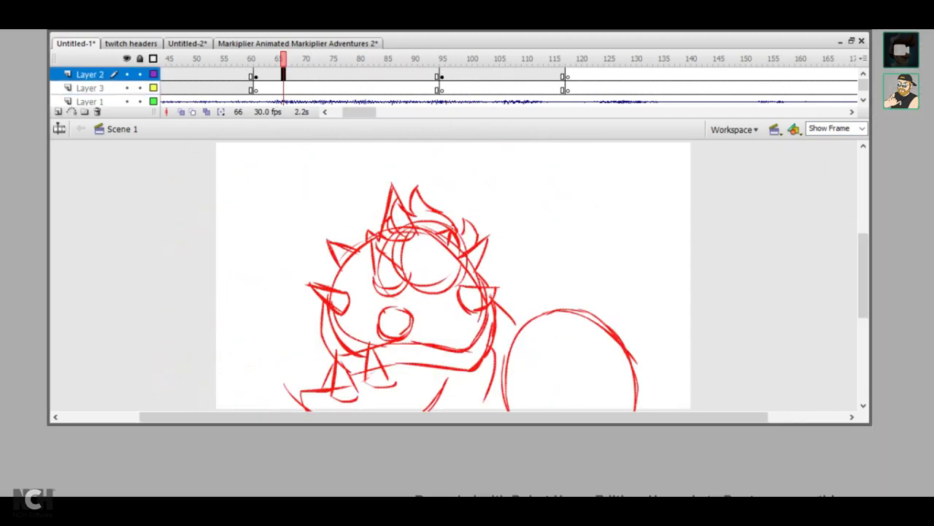
{"action": "key", "text": "ctrl+a"}
{"action": "left_click", "coordinate": [453, 76]}
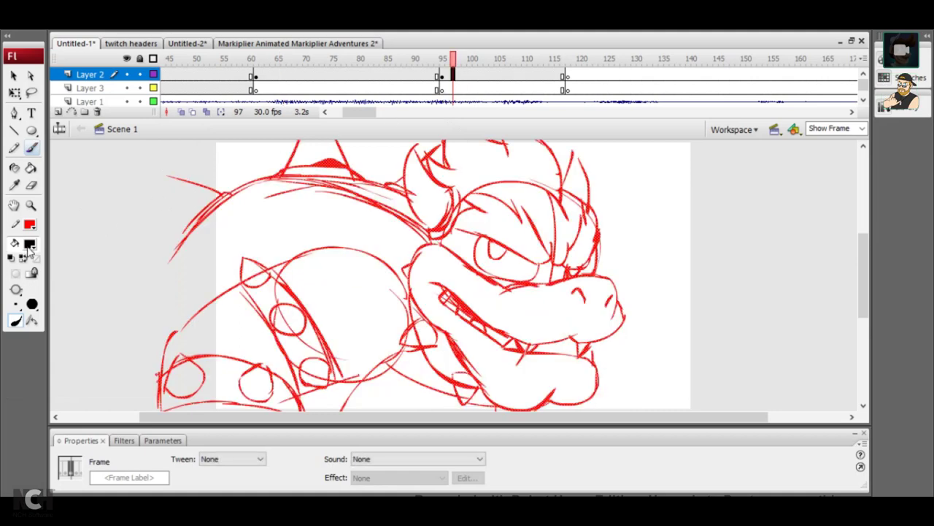
{"action": "left_click", "coordinate": [28, 276]}
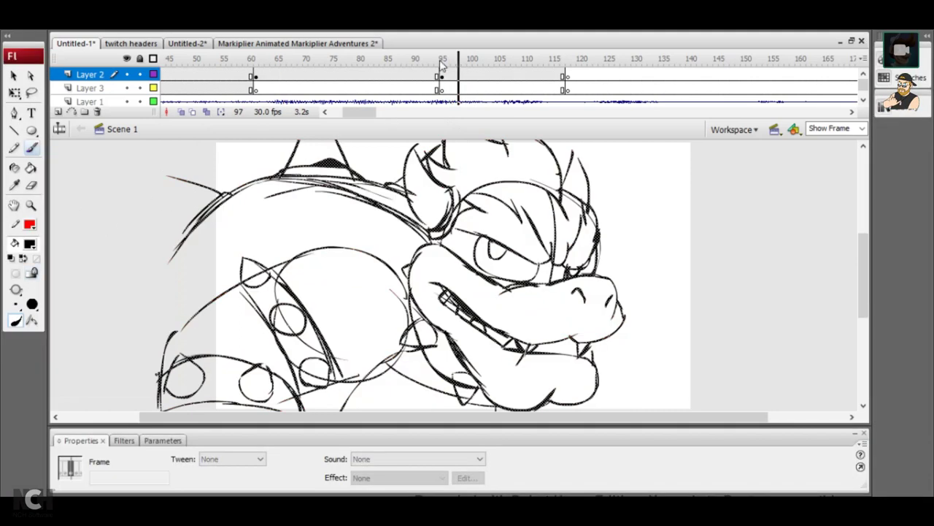
{"action": "left_click_drag", "start_coordinate": [452, 76], "coordinate": [274, 76]}
{"action": "key", "text": "Home"}
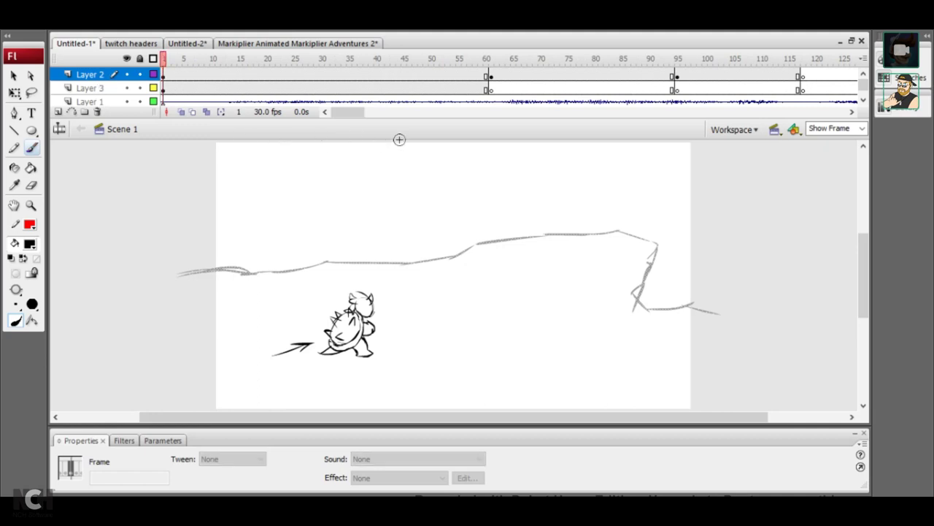
Move to blank frame 119 and brush a head circle with crossing guide lines
{"action": "left_click", "coordinate": [627, 60]}
{"action": "left_click", "coordinate": [706, 60]}
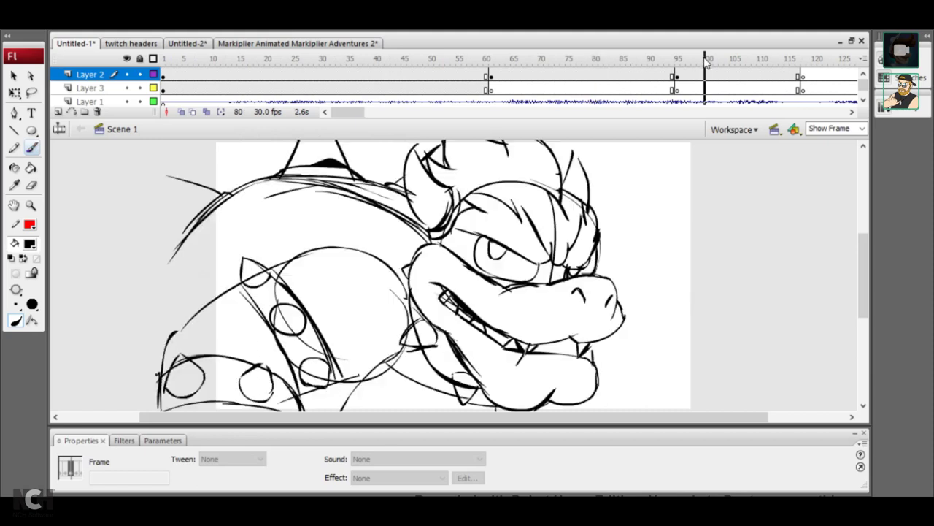
{"action": "left_click", "coordinate": [801, 60]}
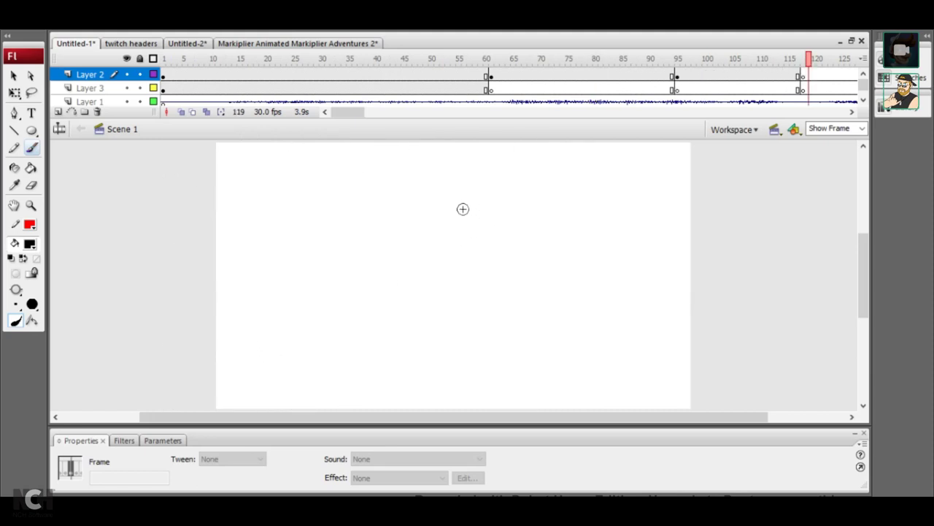
{"action": "left_click_drag", "start_coordinate": [500, 196], "coordinate": [522, 223]}
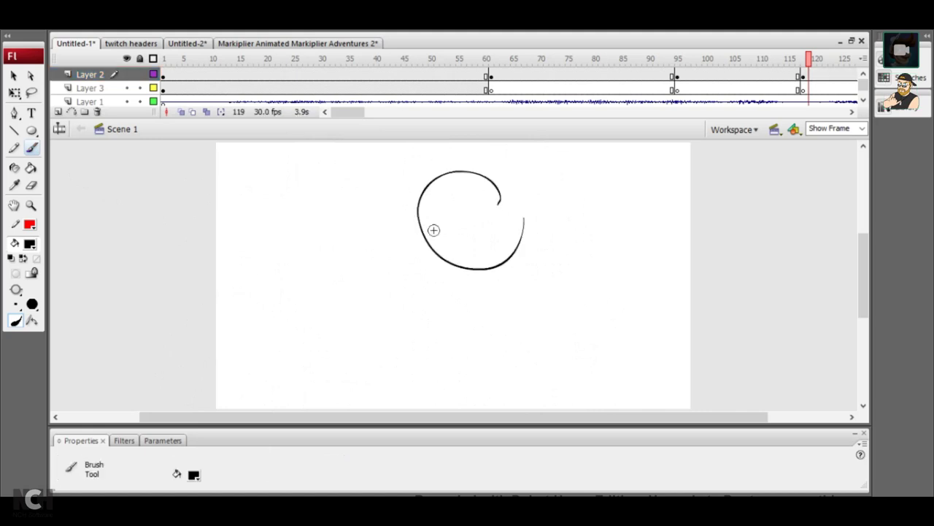
{"action": "left_click_drag", "start_coordinate": [486, 192], "coordinate": [445, 289]}
{"action": "mouse_move", "coordinate": [500, 257]}
{"action": "left_mouse_down"}
{"action": "mouse_move", "coordinate": [395, 221]}
{"action": "mouse_move", "coordinate": [435, 237]}
{"action": "left_mouse_up"}
Undo a stray stroke, then add a crossing curve, a moustache and a bold brow
{"action": "key", "text": "ctrl+z"}
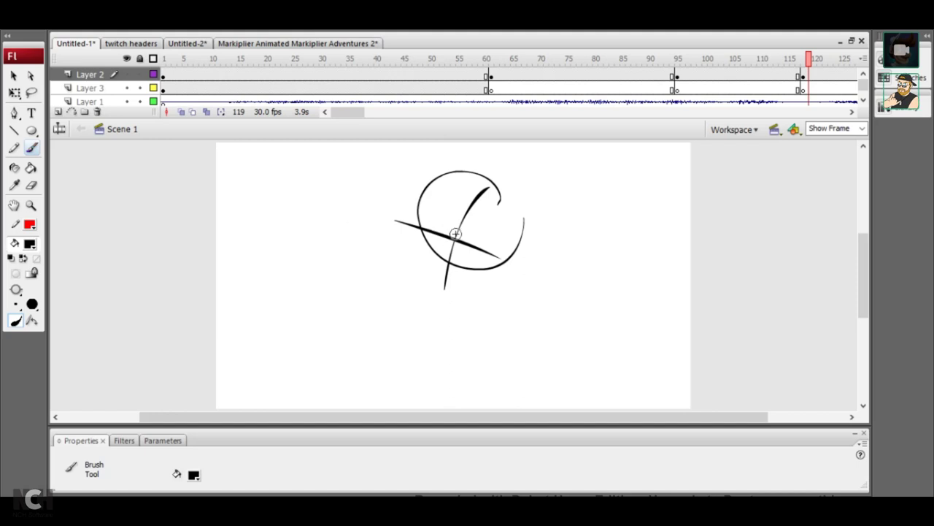
{"action": "mouse_move", "coordinate": [445, 225]}
{"action": "left_mouse_down"}
{"action": "mouse_move", "coordinate": [432, 238]}
{"action": "mouse_move", "coordinate": [459, 248]}
{"action": "mouse_move", "coordinate": [511, 239]}
{"action": "mouse_move", "coordinate": [467, 248]}
{"action": "left_mouse_up"}
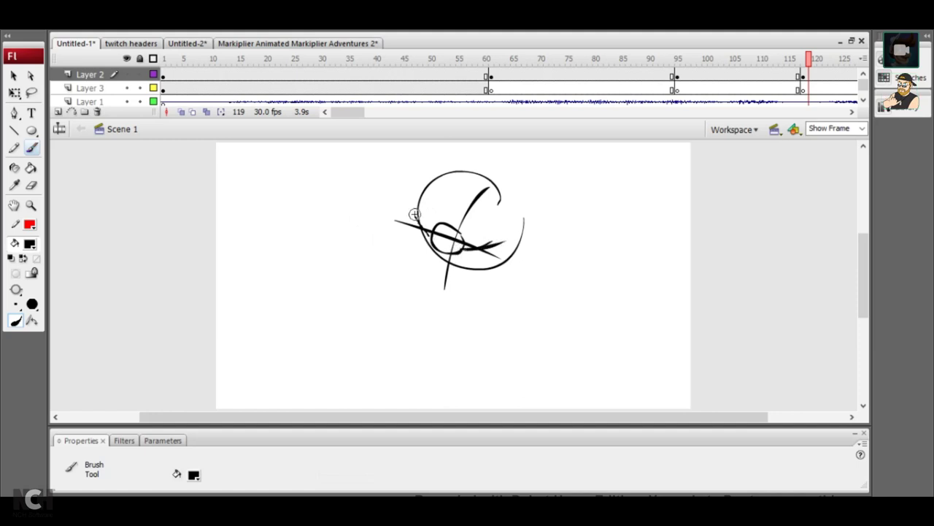
{"action": "mouse_move", "coordinate": [413, 216]}
{"action": "left_mouse_down"}
{"action": "mouse_move", "coordinate": [446, 255]}
{"action": "mouse_move", "coordinate": [504, 254]}
{"action": "left_mouse_up"}
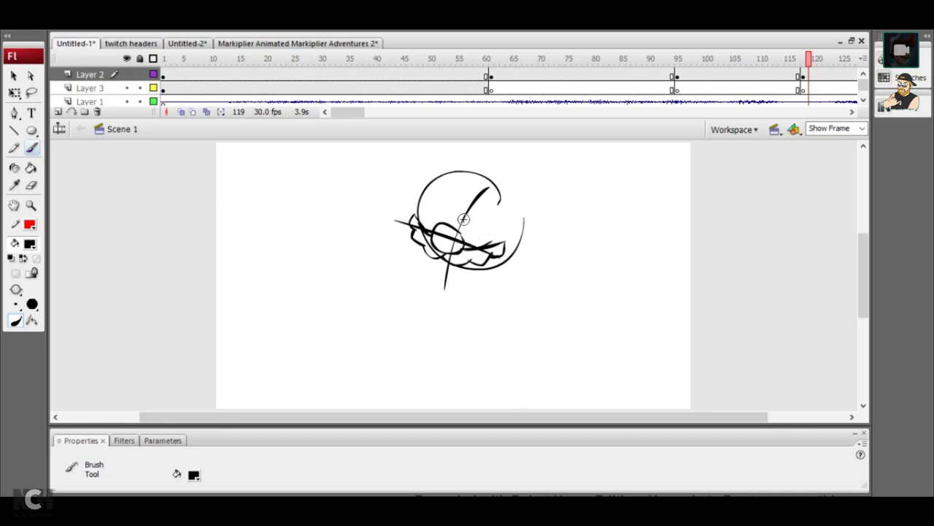
{"action": "mouse_move", "coordinate": [476, 210]}
{"action": "left_mouse_down"}
{"action": "mouse_move", "coordinate": [508, 204]}
{"action": "mouse_move", "coordinate": [474, 203]}
{"action": "mouse_move", "coordinate": [509, 213]}
{"action": "mouse_move", "coordinate": [431, 175]}
{"action": "mouse_move", "coordinate": [520, 271]}
{"action": "left_mouse_up"}
Flip the head sketch with Modify > Transform > Flip Horizontal and rotate it about 45 degrees
{"action": "key", "text": "v"}
{"action": "left_click", "coordinate": [110, 24]}
{"action": "mouse_move", "coordinate": [144, 191]}
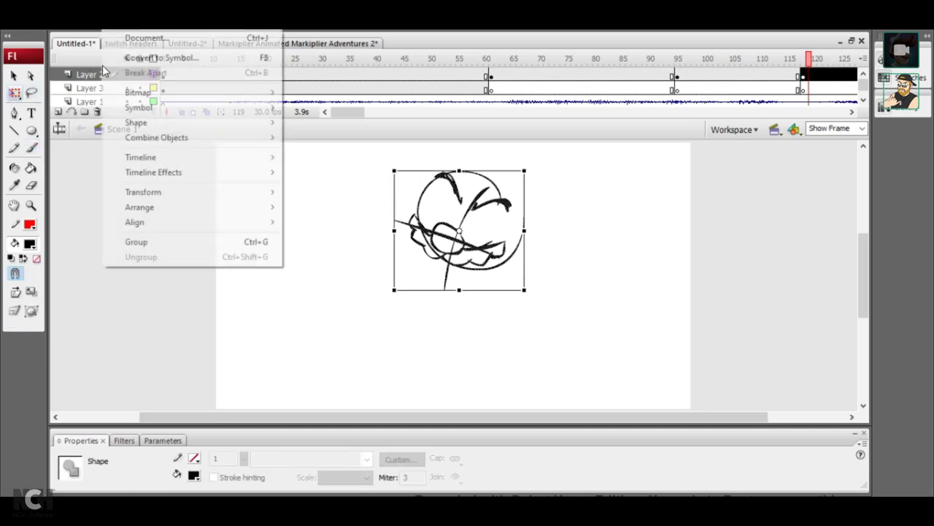
{"action": "left_click", "coordinate": [345, 338]}
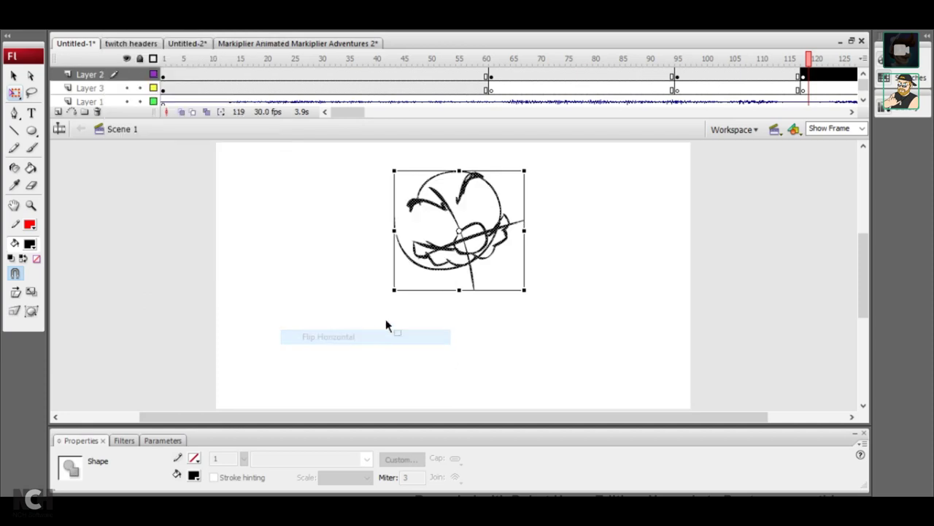
{"action": "left_click_drag", "start_coordinate": [534, 289], "coordinate": [468, 315]}
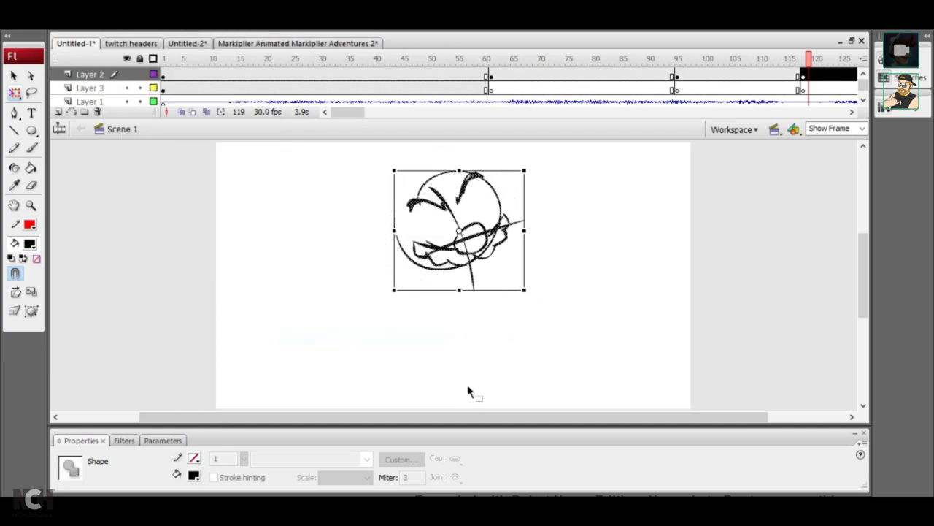
{"action": "left_click", "coordinate": [32, 147]}
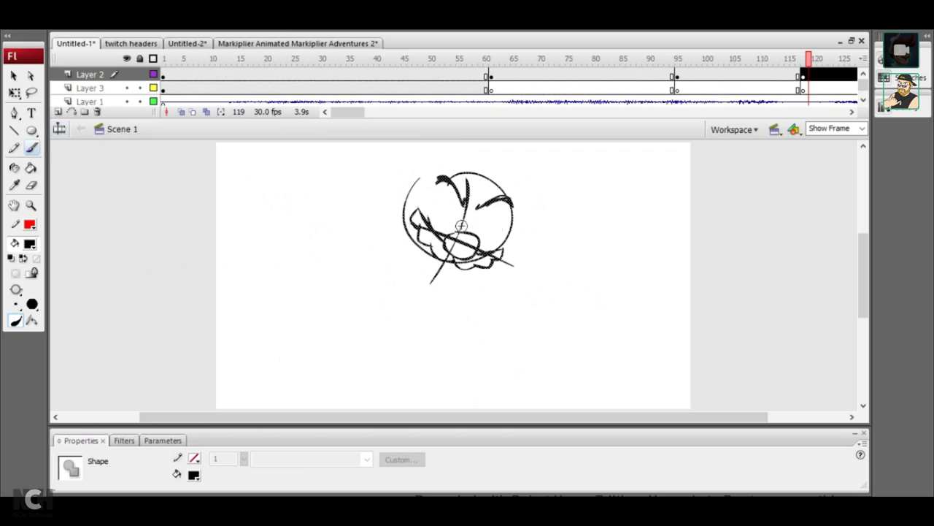
Rework the jaw line, undoing one thick stroke, and draw cap strokes across the head
{"action": "mouse_move", "coordinate": [458, 232]}
{"action": "left_mouse_down"}
{"action": "mouse_move", "coordinate": [458, 201]}
{"action": "mouse_move", "coordinate": [447, 235]}
{"action": "mouse_move", "coordinate": [453, 220]}
{"action": "mouse_move", "coordinate": [451, 231]}
{"action": "mouse_move", "coordinate": [490, 238]}
{"action": "mouse_move", "coordinate": [472, 235]}
{"action": "left_mouse_up"}
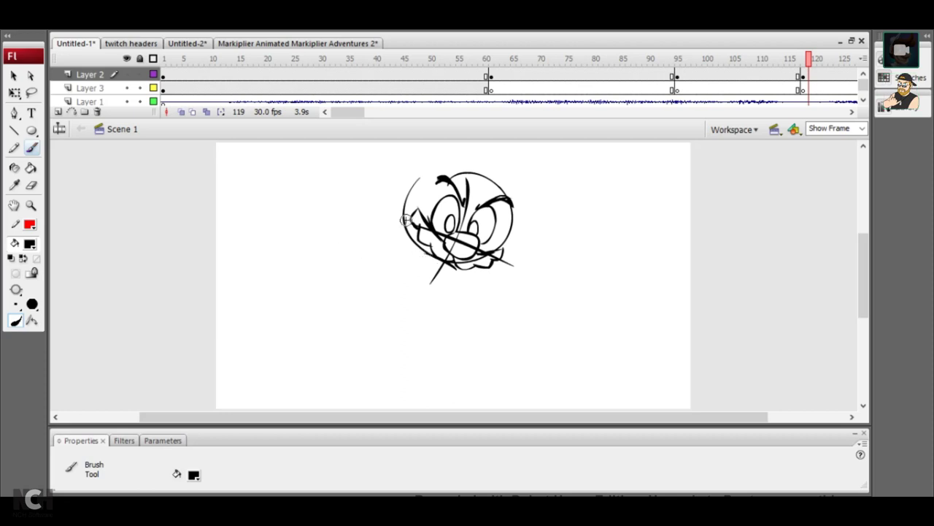
{"action": "left_click_drag", "start_coordinate": [400, 237], "coordinate": [432, 279]}
{"action": "left_click_drag", "start_coordinate": [504, 249], "coordinate": [401, 241]}
{"action": "key", "text": "ctrl+z"}
{"action": "mouse_move", "coordinate": [400, 241]}
{"action": "left_mouse_down"}
{"action": "mouse_move", "coordinate": [405, 255]}
{"action": "mouse_move", "coordinate": [485, 273]}
{"action": "left_mouse_up"}
{"action": "left_click_drag", "start_coordinate": [401, 246], "coordinate": [462, 281]}
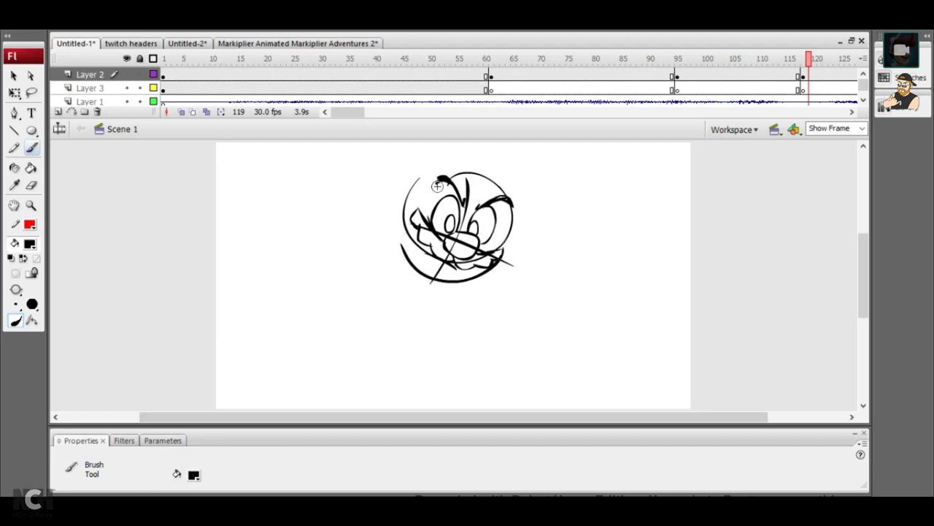
{"action": "mouse_move", "coordinate": [434, 162]}
{"action": "left_mouse_down"}
{"action": "mouse_move", "coordinate": [526, 175]}
{"action": "mouse_move", "coordinate": [517, 206]}
{"action": "mouse_move", "coordinate": [533, 203]}
{"action": "mouse_move", "coordinate": [475, 157]}
{"action": "mouse_move", "coordinate": [428, 159]}
{"action": "mouse_move", "coordinate": [485, 159]}
{"action": "mouse_move", "coordinate": [437, 170]}
{"action": "mouse_move", "coordinate": [482, 164]}
{"action": "mouse_move", "coordinate": [521, 185]}
{"action": "left_mouse_up"}
Erase stray marks under the cap brim and near the cheek, chin and mouth, then exit full-screen
{"action": "left_click", "coordinate": [32, 186]}
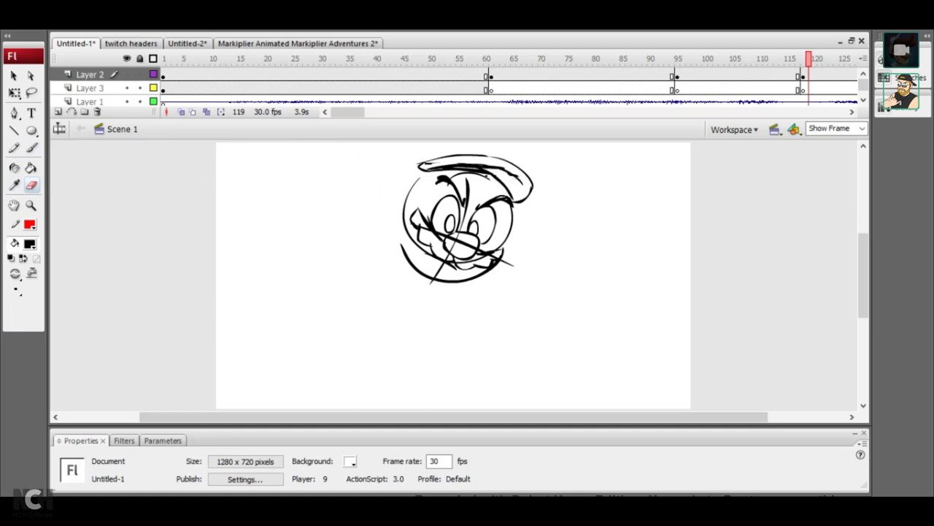
{"action": "left_click_drag", "start_coordinate": [481, 173], "coordinate": [437, 170]}
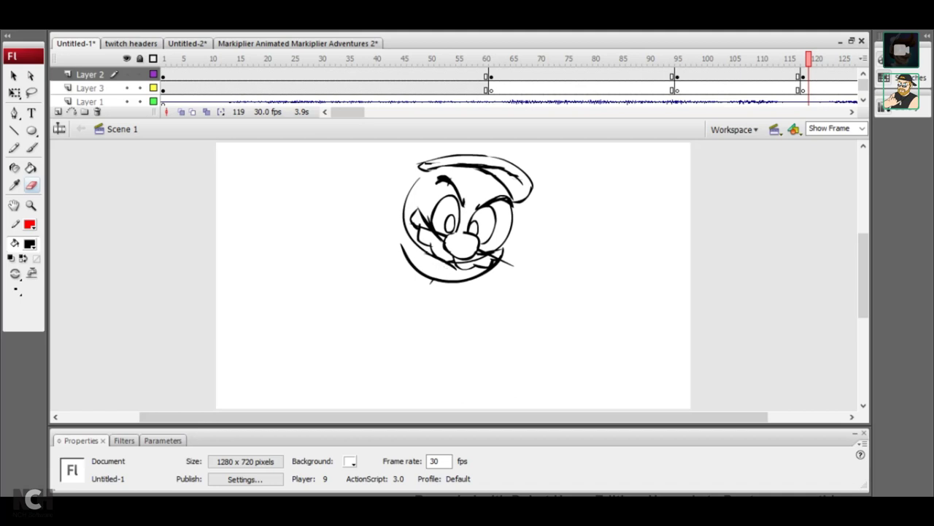
{"action": "left_click_drag", "start_coordinate": [430, 252], "coordinate": [416, 249]}
{"action": "left_click", "coordinate": [462, 263]}
{"action": "left_click", "coordinate": [488, 255]}
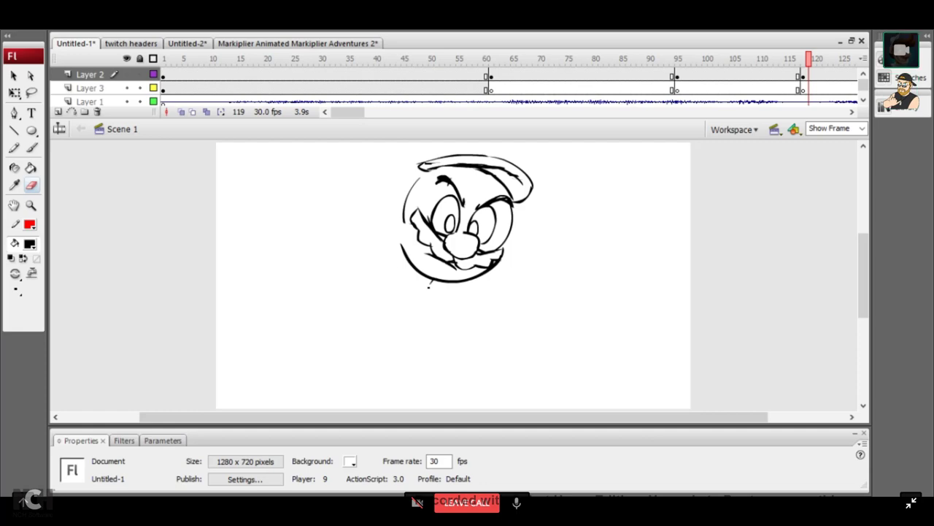
{"action": "key", "text": "Escape"}
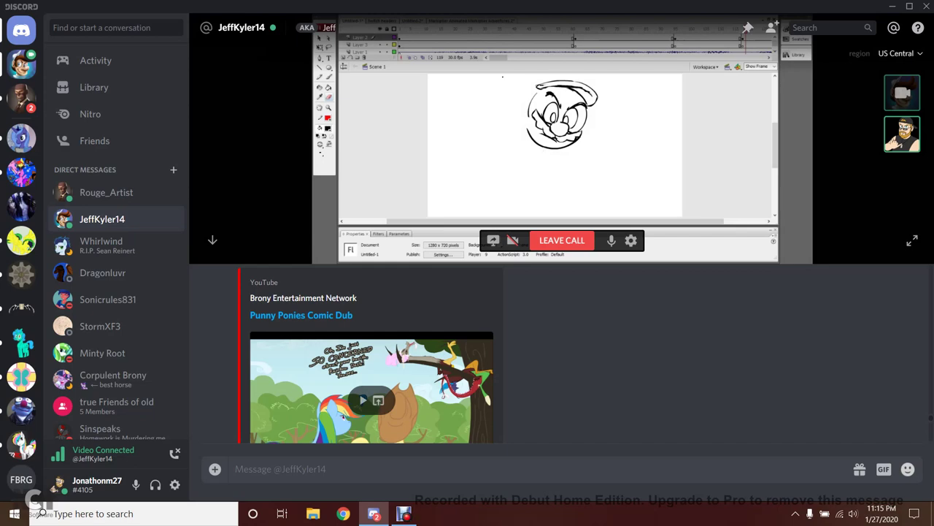
Marquee-select the Mario head and skew it slightly with Free Transform
{"action": "left_click", "coordinate": [404, 513]}
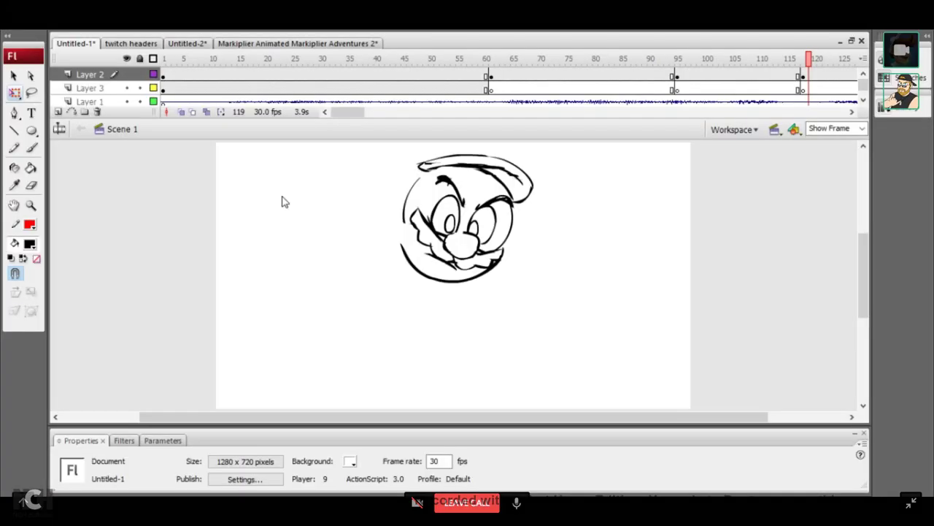
{"action": "left_click_drag", "start_coordinate": [333, 141], "coordinate": [592, 293]}
{"action": "left_click_drag", "start_coordinate": [438, 291], "coordinate": [409, 314]}
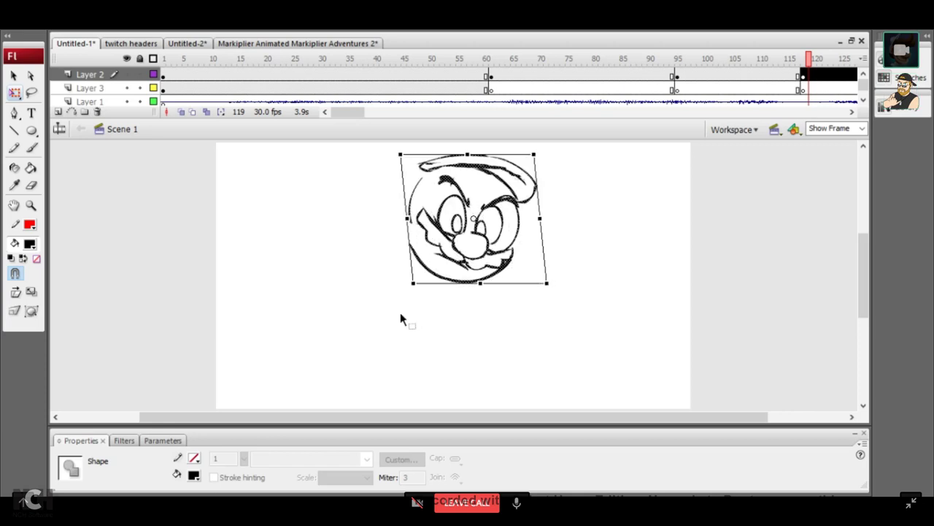
{"action": "left_click", "coordinate": [402, 307]}
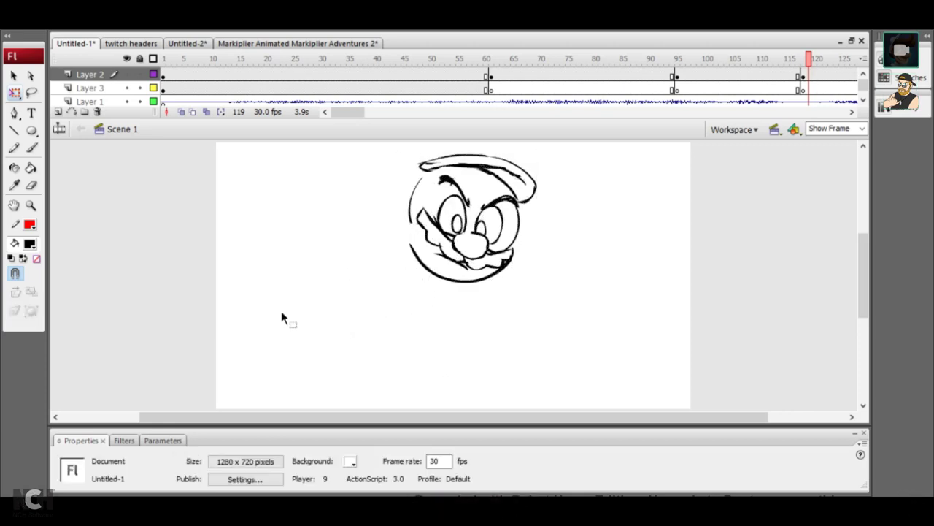
{"action": "left_click", "coordinate": [31, 148]}
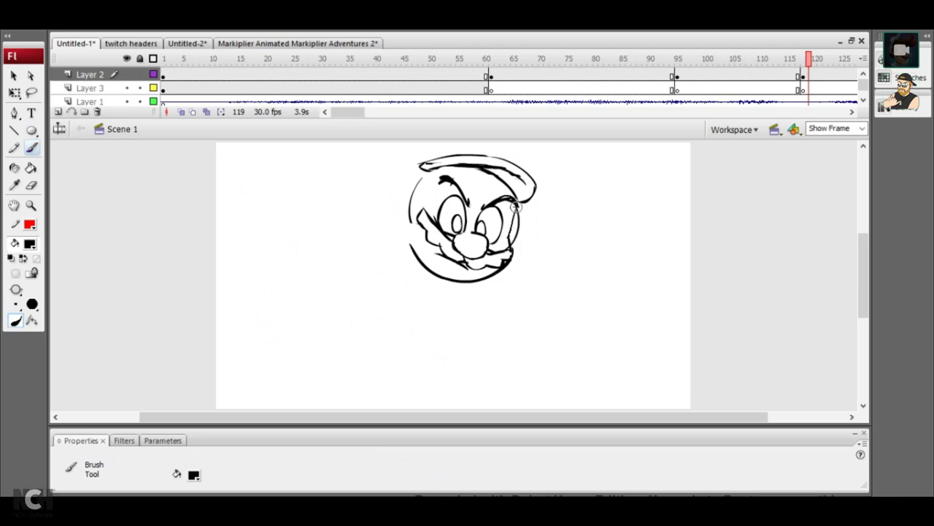
Extend and thicken the cap brim to the right, trim its outline, and draw the left ear
{"action": "left_click_drag", "start_coordinate": [516, 206], "coordinate": [507, 241]}
{"action": "left_click_drag", "start_coordinate": [519, 172], "coordinate": [546, 197]}
{"action": "mouse_move", "coordinate": [475, 160]}
{"action": "left_mouse_down"}
{"action": "mouse_move", "coordinate": [536, 166]}
{"action": "mouse_move", "coordinate": [541, 182]}
{"action": "left_mouse_up"}
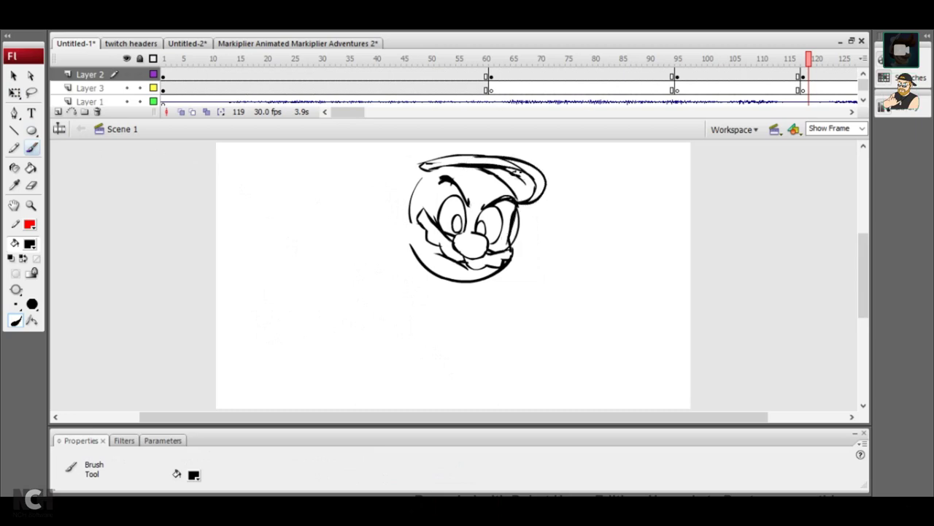
{"action": "key", "text": "e"}
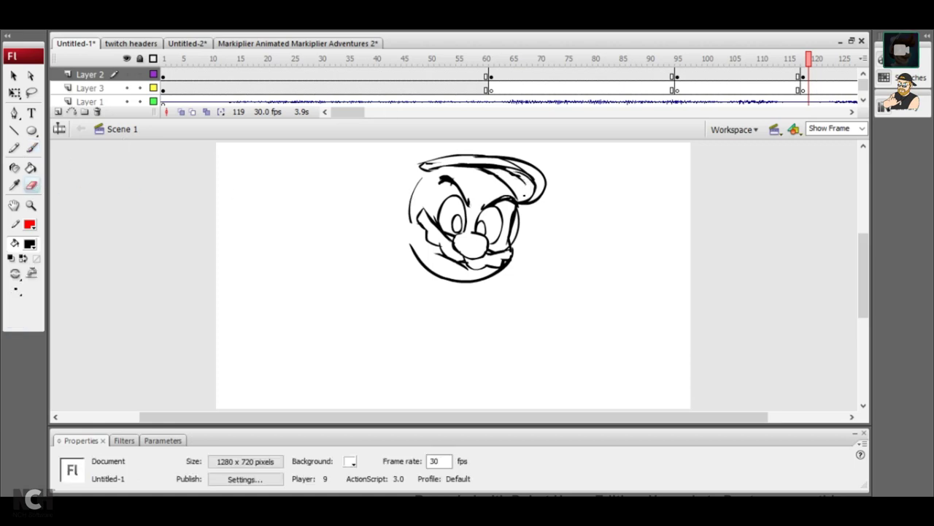
{"action": "mouse_move", "coordinate": [522, 199]}
{"action": "left_mouse_down"}
{"action": "mouse_move", "coordinate": [536, 187]}
{"action": "mouse_move", "coordinate": [502, 159]}
{"action": "left_mouse_up"}
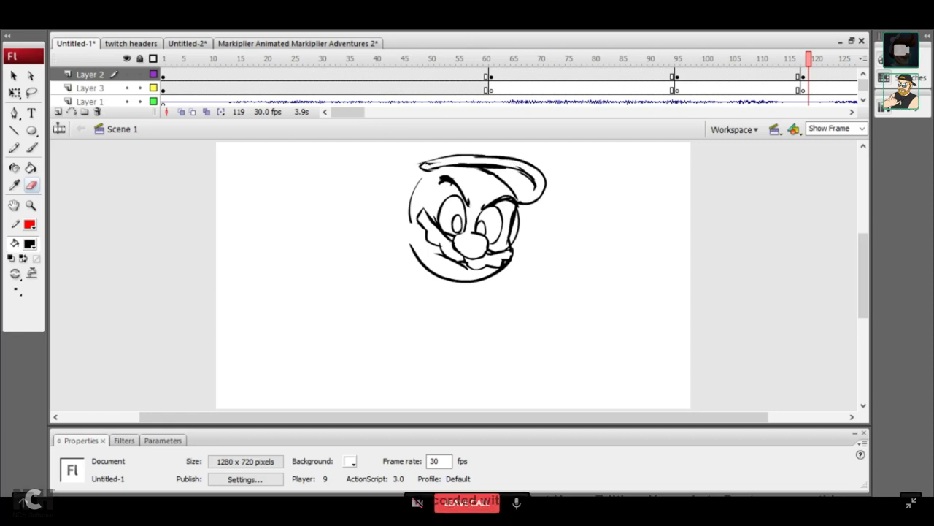
{"action": "key", "text": "b"}
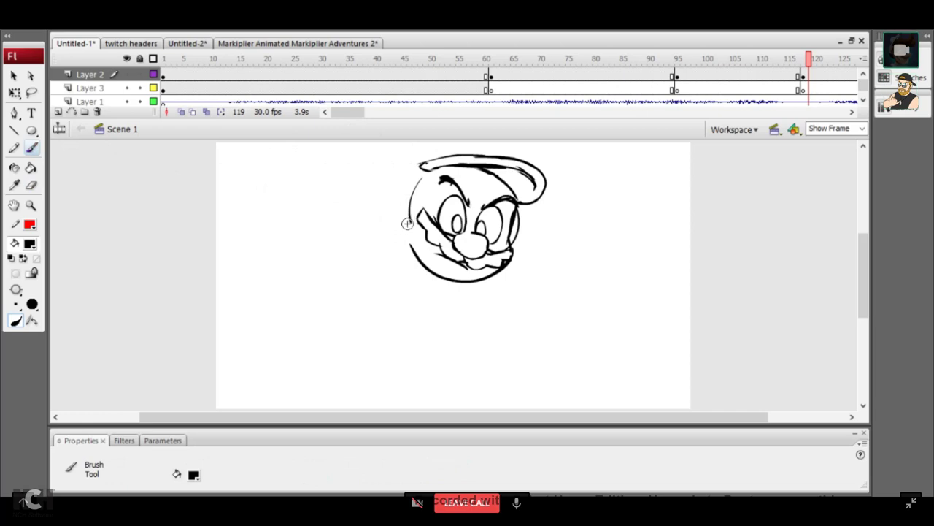
{"action": "mouse_move", "coordinate": [408, 222]}
{"action": "left_mouse_down"}
{"action": "mouse_move", "coordinate": [413, 213]}
{"action": "mouse_move", "coordinate": [417, 237]}
{"action": "mouse_move", "coordinate": [413, 205]}
{"action": "left_mouse_up"}
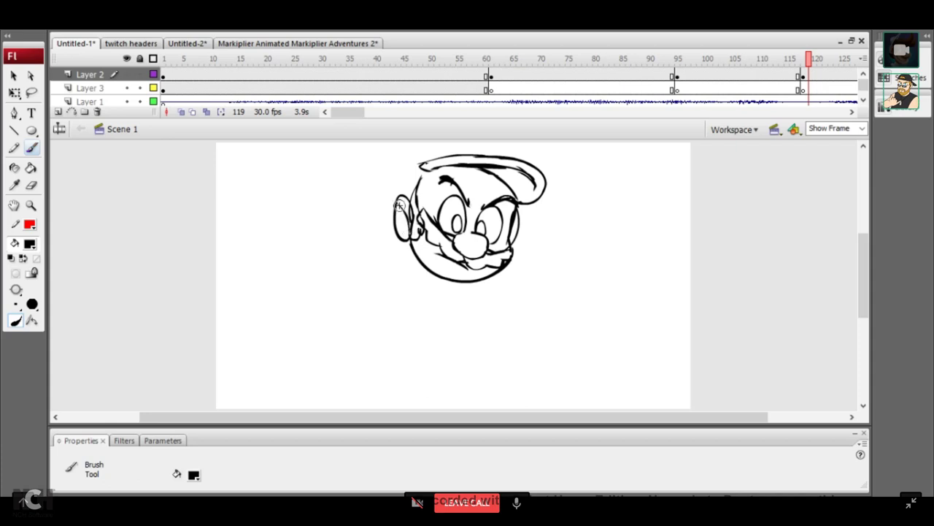
{"action": "left_click_drag", "start_coordinate": [400, 207], "coordinate": [404, 229]}
{"action": "mouse_move", "coordinate": [865, 292]}
{"action": "left_mouse_down"}
{"action": "mouse_move", "coordinate": [865, 284]}
{"action": "mouse_move", "coordinate": [865, 293]}
{"action": "left_mouse_up"}
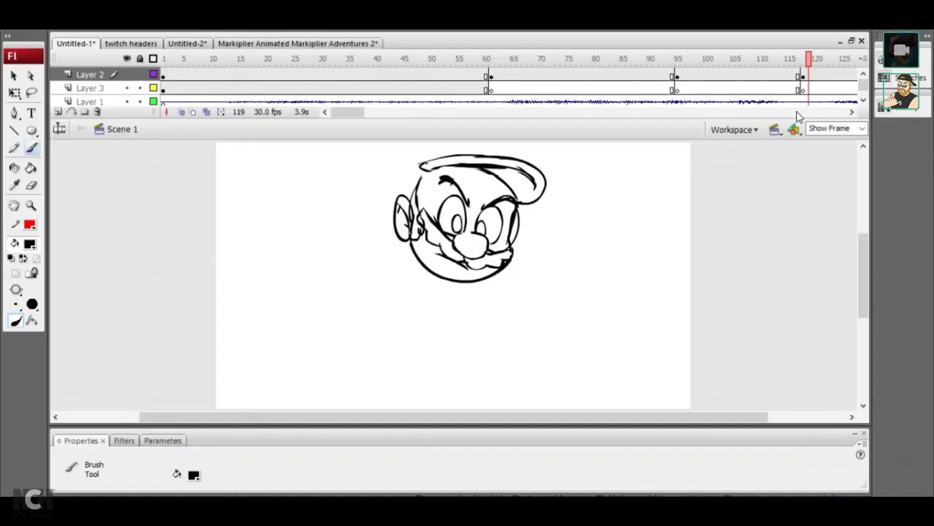
Paste the browser screenshot onto Layer 3, move it lower, and break it apart
{"action": "left_click", "coordinate": [807, 87]}
{"action": "right_click", "coordinate": [200, 241]}
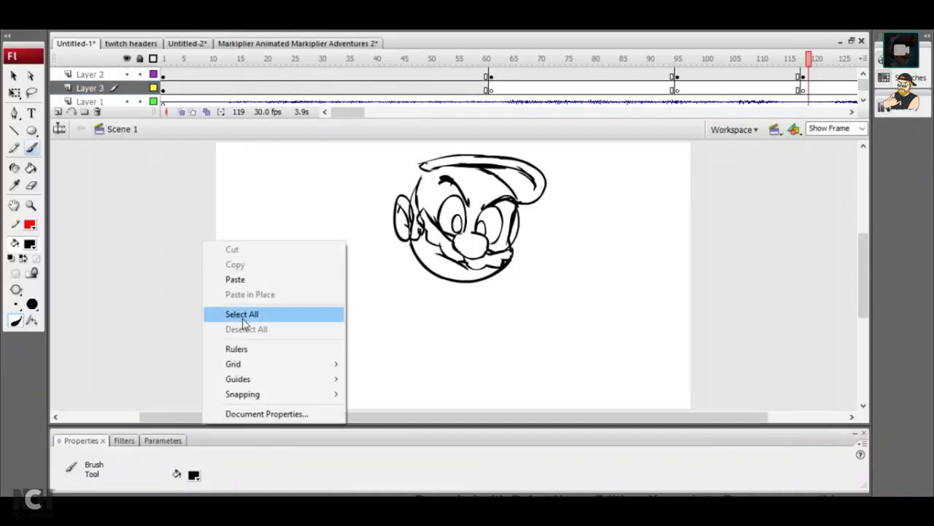
{"action": "left_click", "coordinate": [233, 278]}
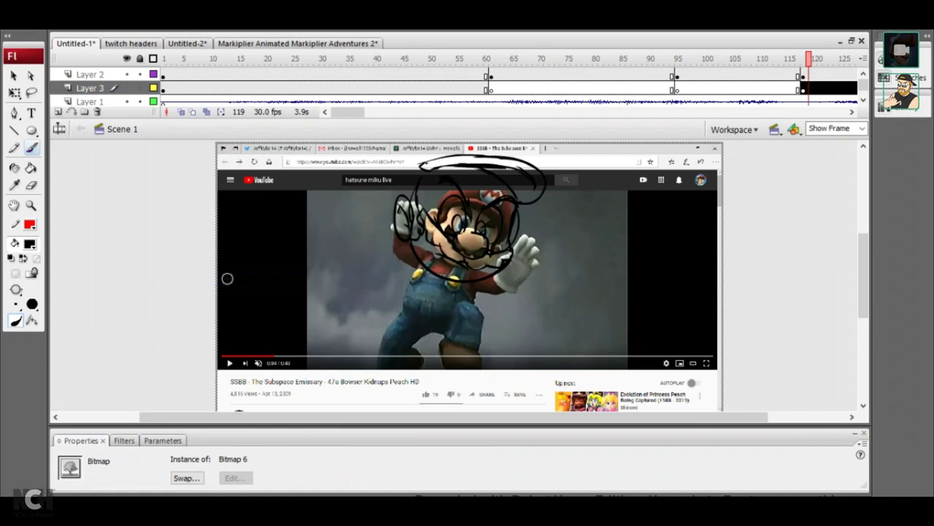
{"action": "key", "text": "v"}
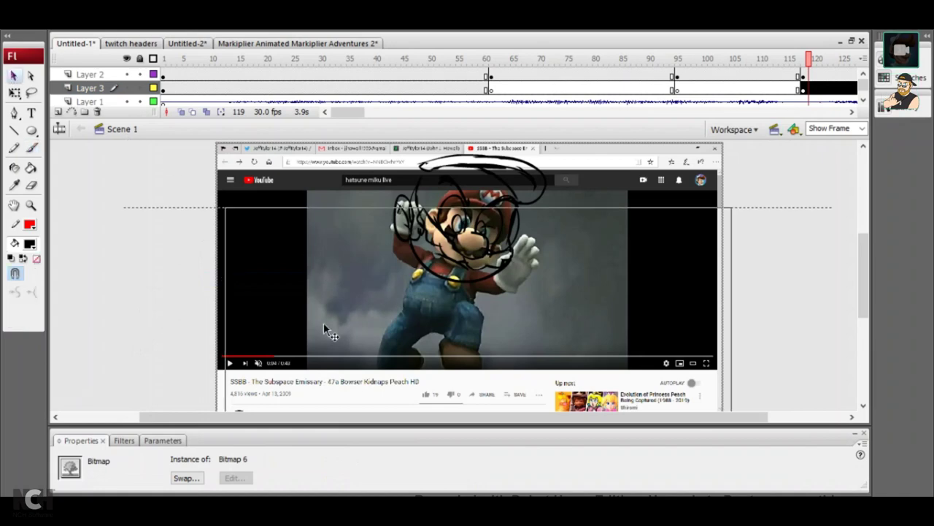
{"action": "left_click_drag", "start_coordinate": [321, 248], "coordinate": [319, 314]}
{"action": "right_click", "coordinate": [319, 314]}
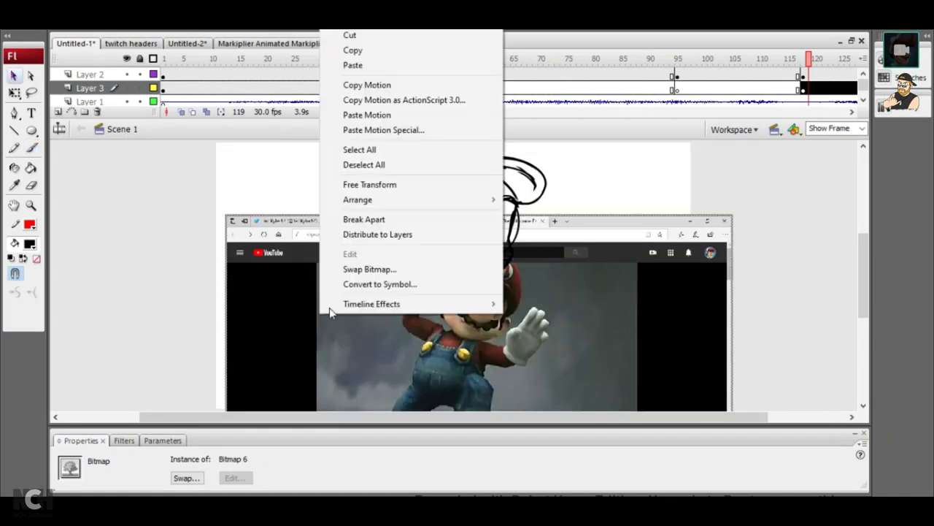
{"action": "left_click", "coordinate": [363, 219]}
{"action": "left_click", "coordinate": [164, 175]}
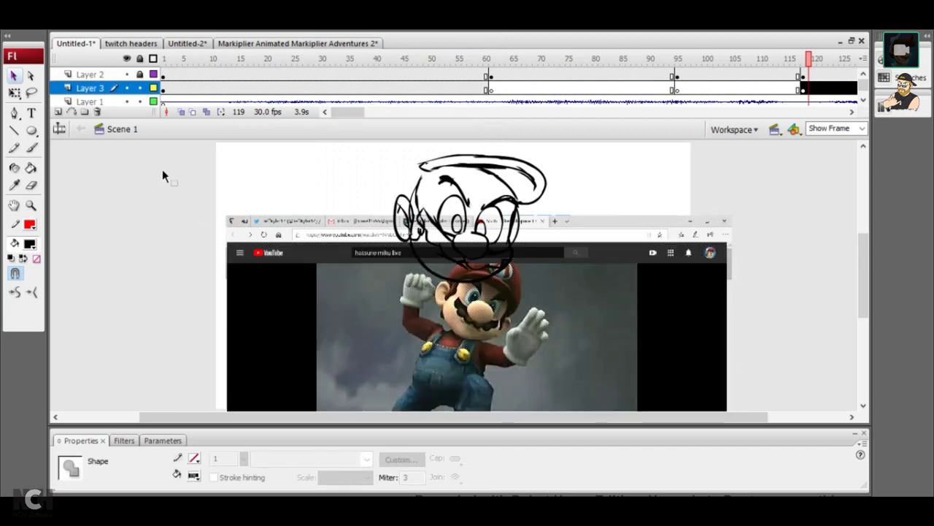
Crop the screenshot by deleting the browser bar, lower page strip and black side borders
{"action": "left_click_drag", "start_coordinate": [144, 153], "coordinate": [766, 256]}
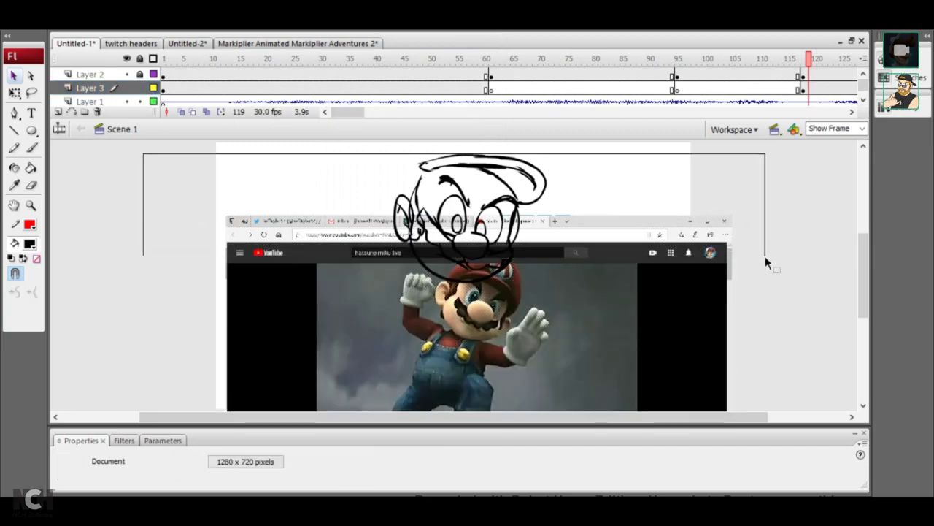
{"action": "left_click_drag", "start_coordinate": [765, 256], "coordinate": [762, 265]}
{"action": "key", "text": "Delete"}
{"action": "left_click_drag", "start_coordinate": [865, 256], "coordinate": [864, 292]}
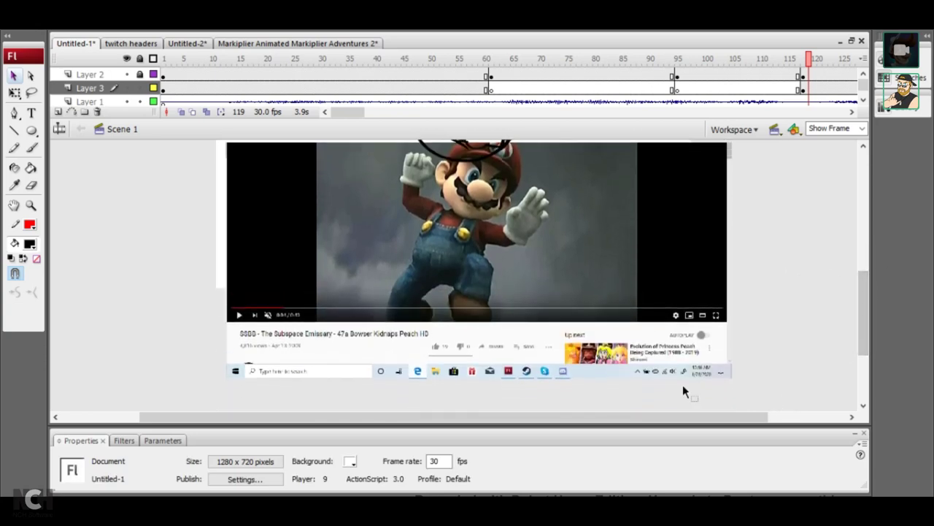
{"action": "left_click_drag", "start_coordinate": [781, 402], "coordinate": [187, 322]}
{"action": "key", "text": "Delete"}
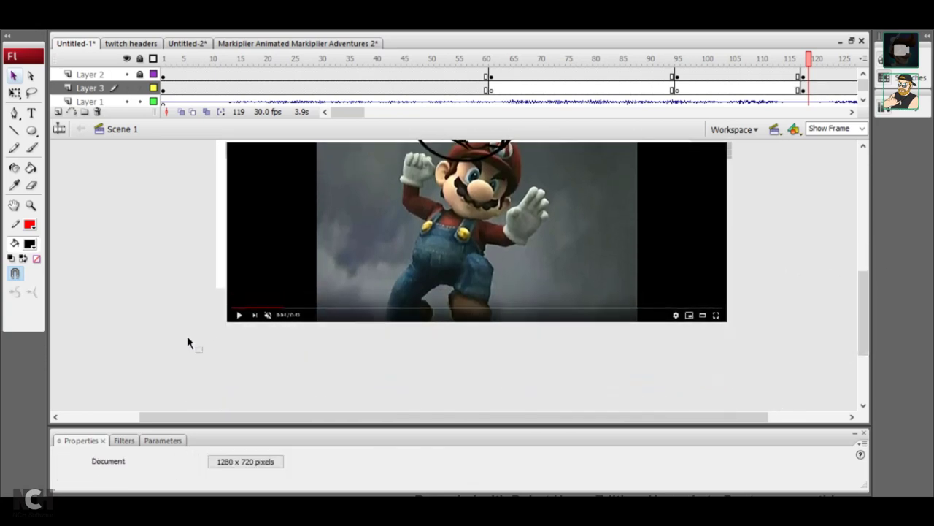
{"action": "left_click_drag", "start_coordinate": [864, 314], "coordinate": [865, 296]}
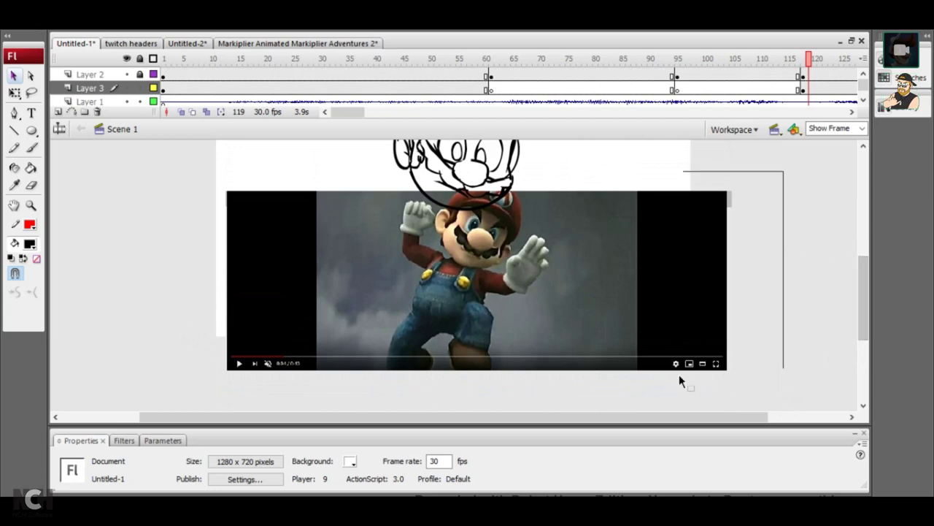
{"action": "left_click_drag", "start_coordinate": [785, 169], "coordinate": [638, 402]}
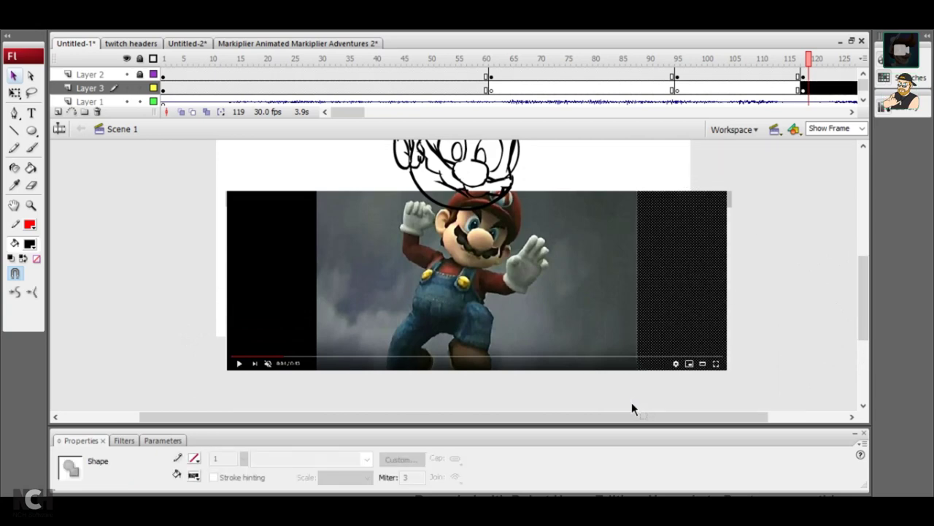
{"action": "key", "text": "Delete"}
{"action": "left_click_drag", "start_coordinate": [135, 156], "coordinate": [314, 402]}
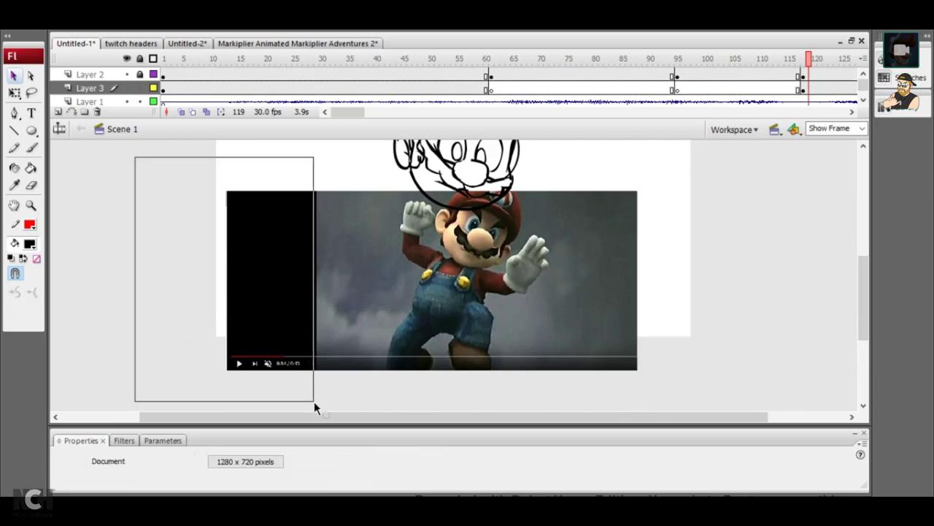
{"action": "key", "text": "Delete"}
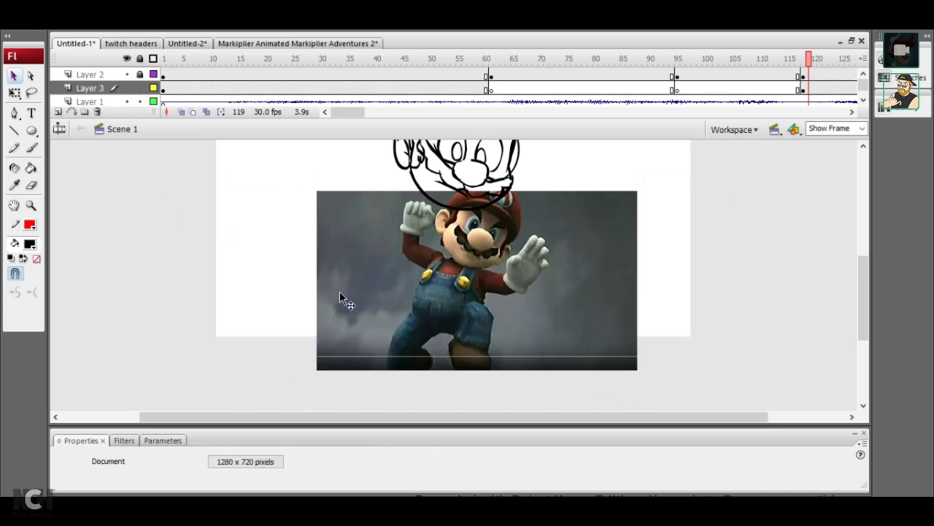
Fit the stage in view, then move the Mario photo up and scale it to fill the stage
{"action": "left_click", "coordinate": [338, 291]}
{"action": "left_click", "coordinate": [862, 129]}
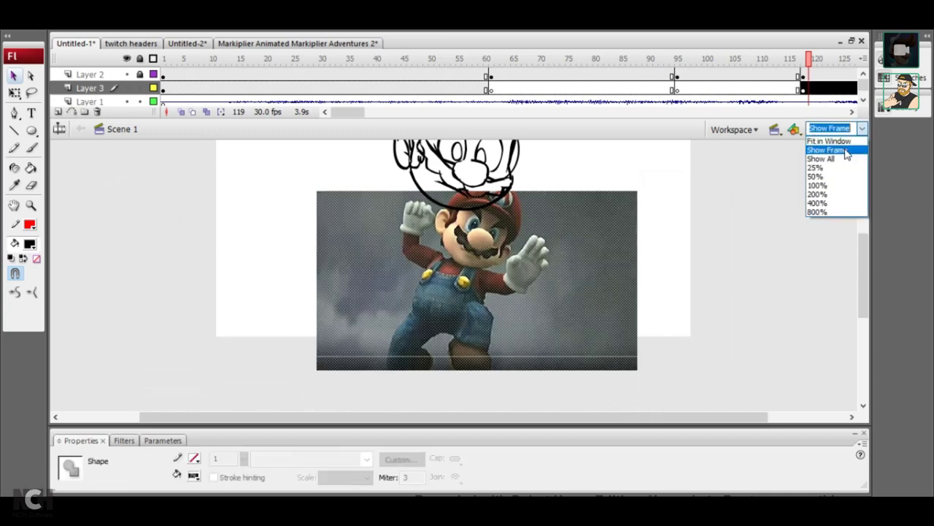
{"action": "left_click", "coordinate": [833, 141]}
{"action": "key", "text": "q"}
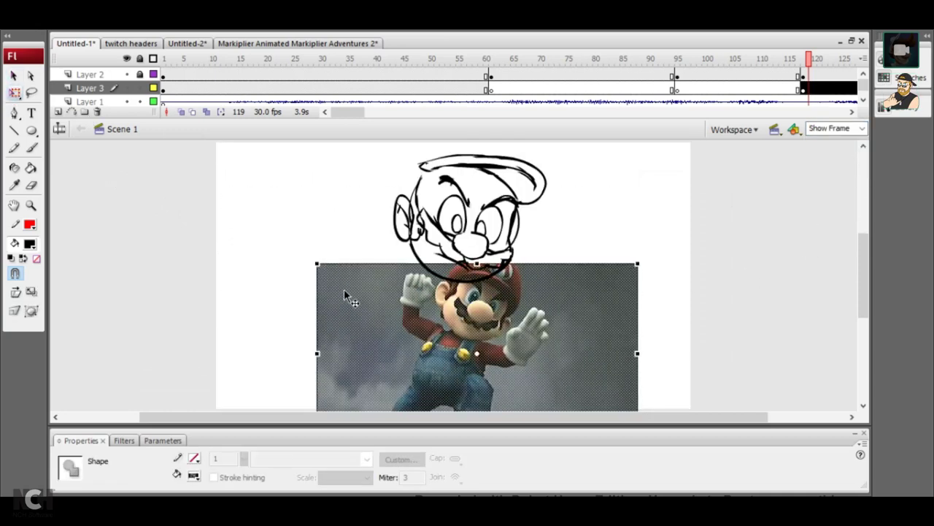
{"action": "mouse_move", "coordinate": [349, 284]}
{"action": "left_mouse_down"}
{"action": "mouse_move", "coordinate": [331, 194]}
{"action": "mouse_move", "coordinate": [246, 145]}
{"action": "left_mouse_up"}
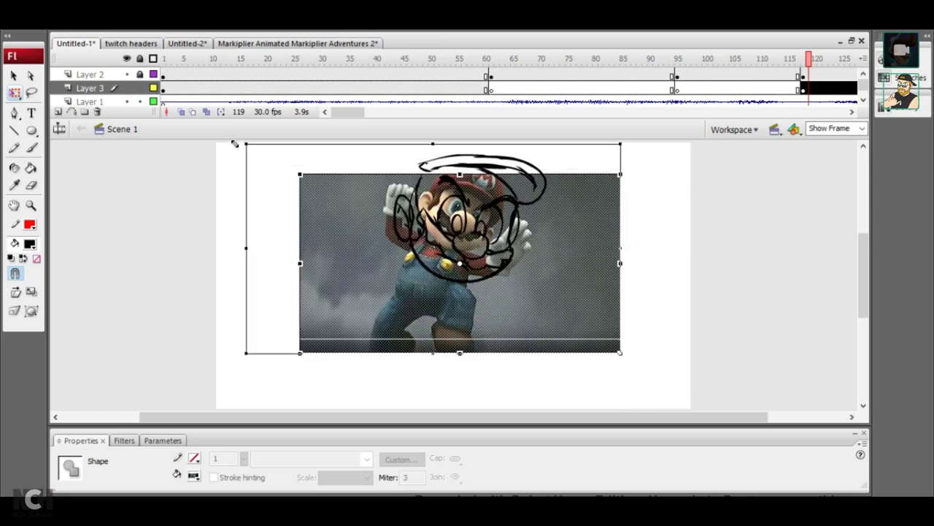
{"action": "left_click_drag", "start_coordinate": [622, 352], "coordinate": [691, 392]}
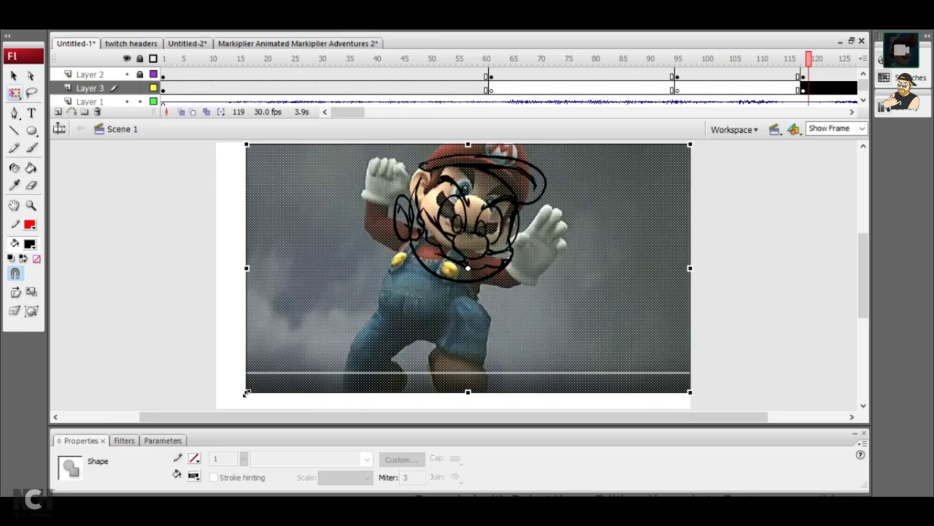
{"action": "left_click_drag", "start_coordinate": [248, 392], "coordinate": [247, 389]}
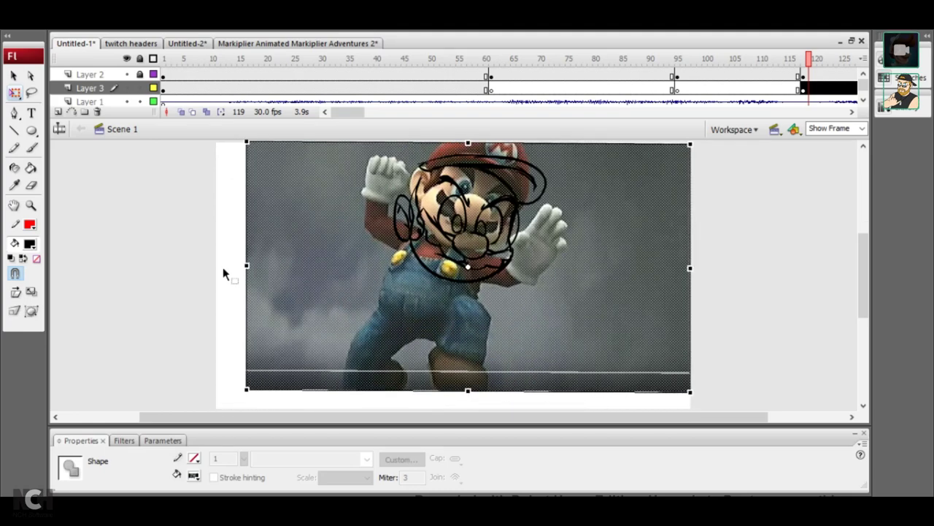
{"action": "key", "text": "ctrl+z"}
{"action": "left_click_drag", "start_coordinate": [246, 392], "coordinate": [217, 407]}
{"action": "left_click", "coordinate": [147, 318]}
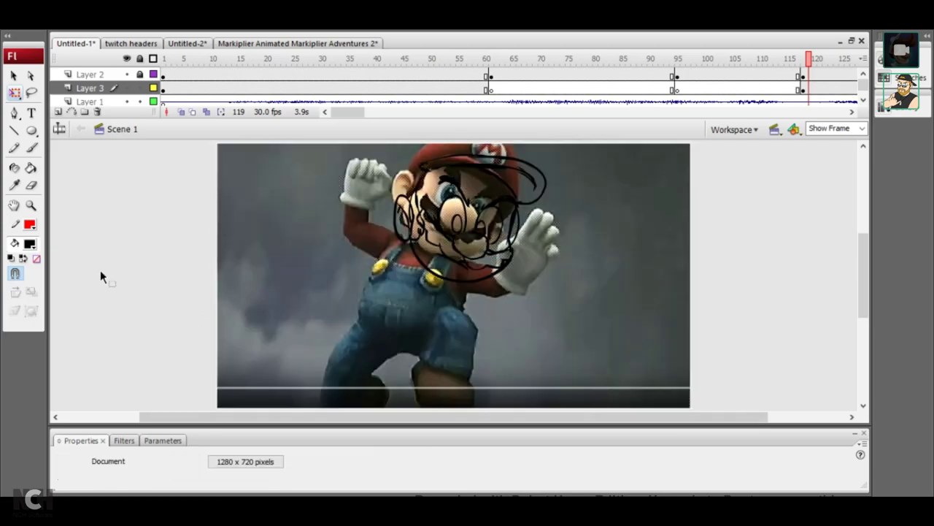
Select the reference photo's layer and lock Layer 3
{"action": "left_click", "coordinate": [381, 275]}
{"action": "left_click", "coordinate": [141, 219]}
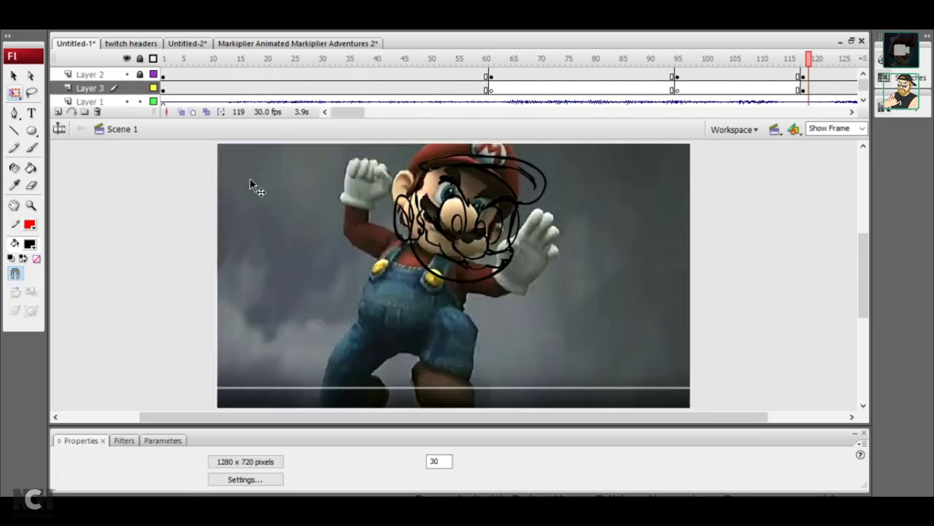
{"action": "left_click", "coordinate": [818, 76]}
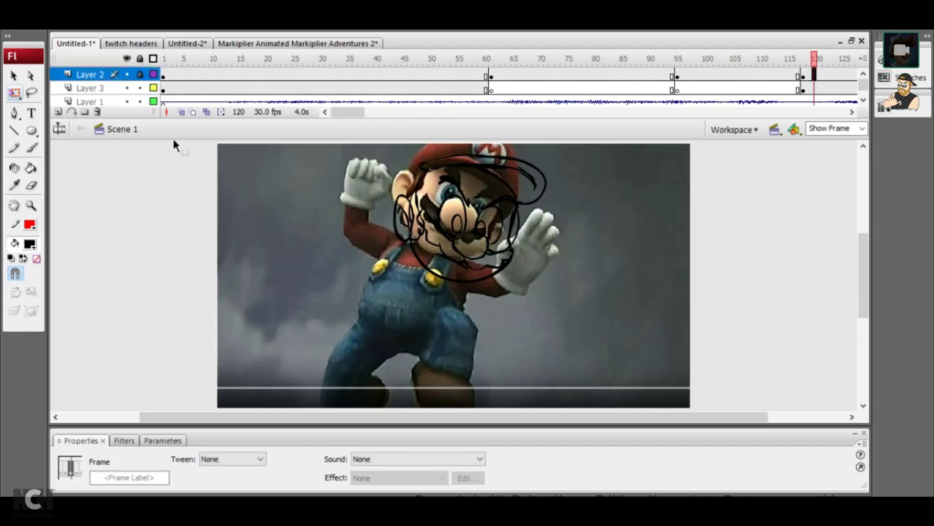
{"action": "left_click", "coordinate": [819, 89]}
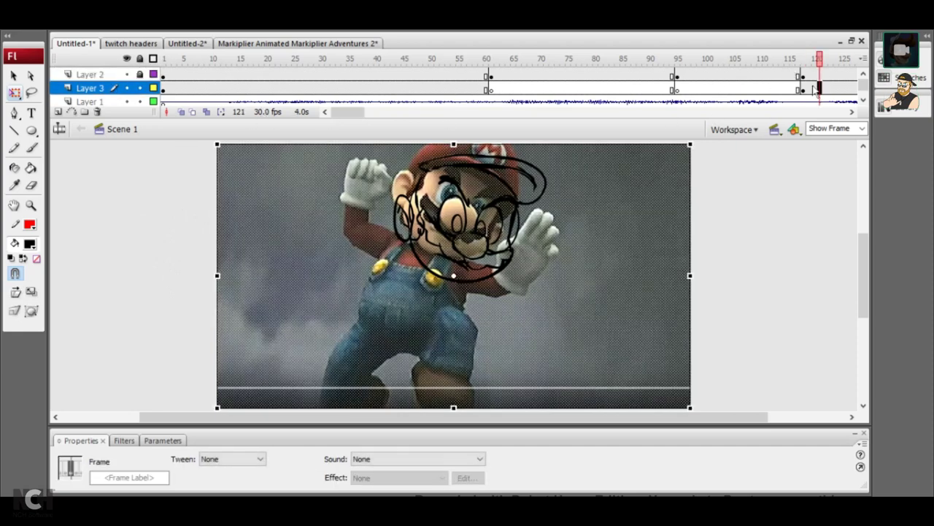
{"action": "left_click", "coordinate": [143, 88]}
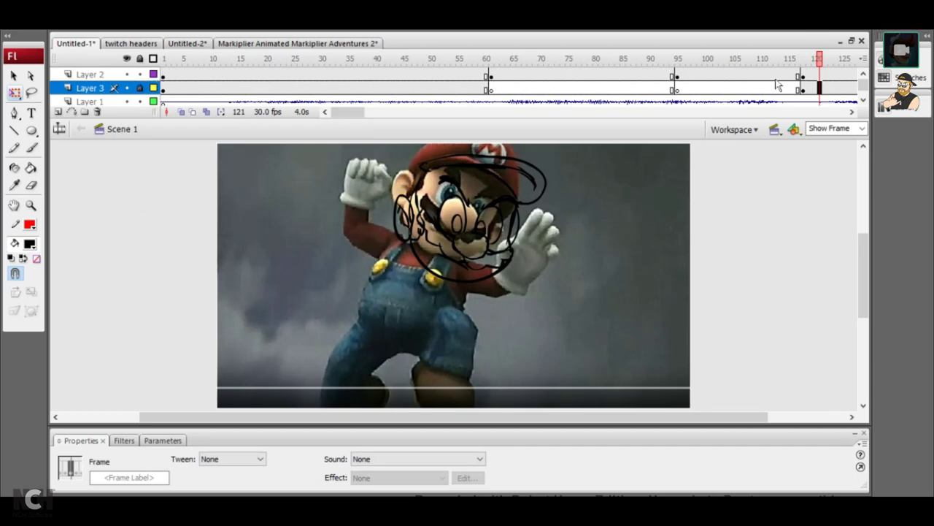
Select the head sketch on Layer 2 and change its colour to red
{"action": "left_click", "coordinate": [815, 76]}
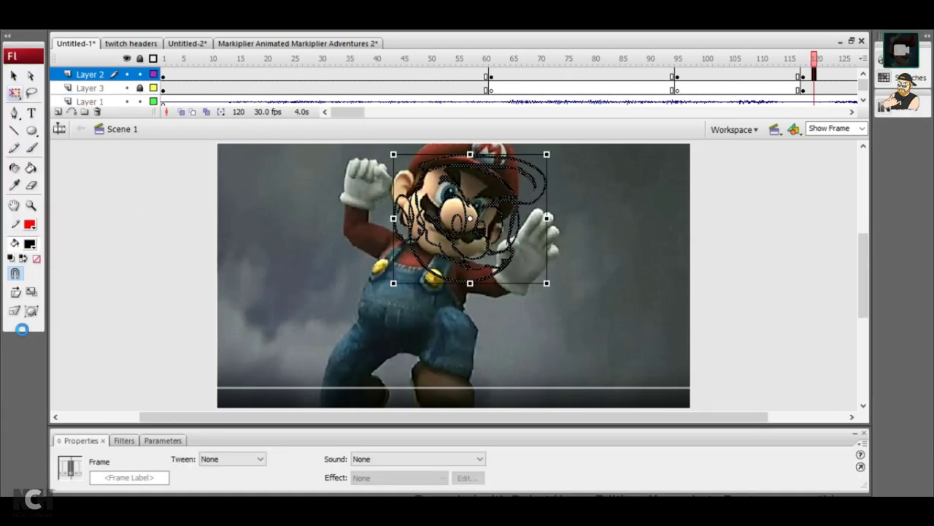
{"action": "left_click", "coordinate": [33, 323]}
{"action": "left_click", "coordinate": [167, 252]}
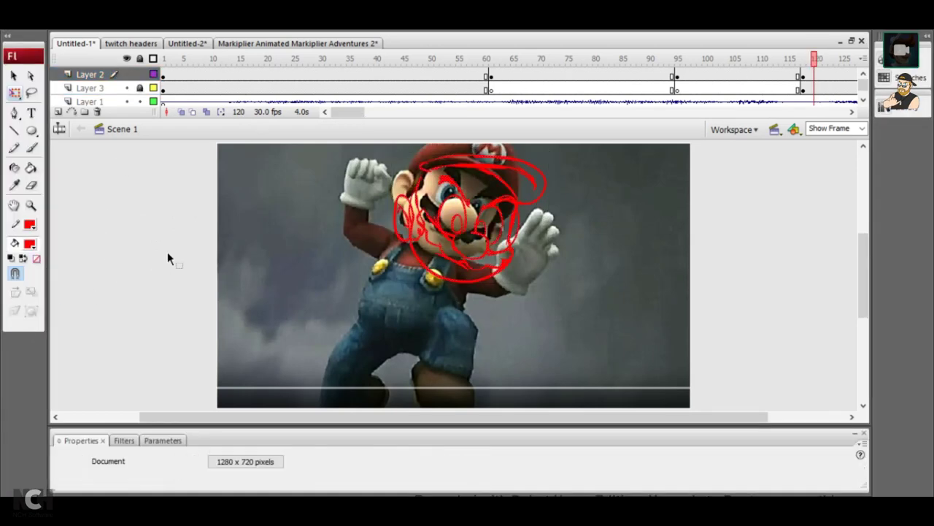
{"action": "left_click", "coordinate": [32, 147]}
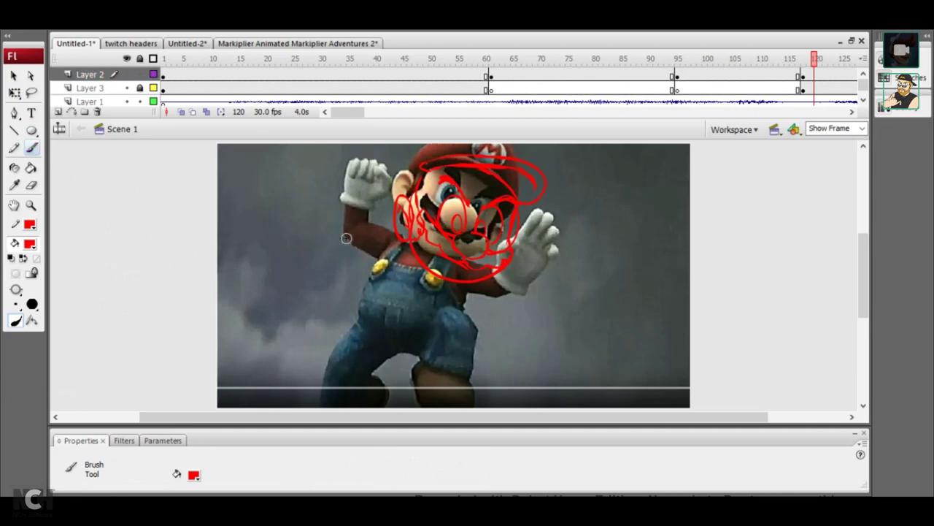
{"action": "left_click", "coordinate": [809, 76]}
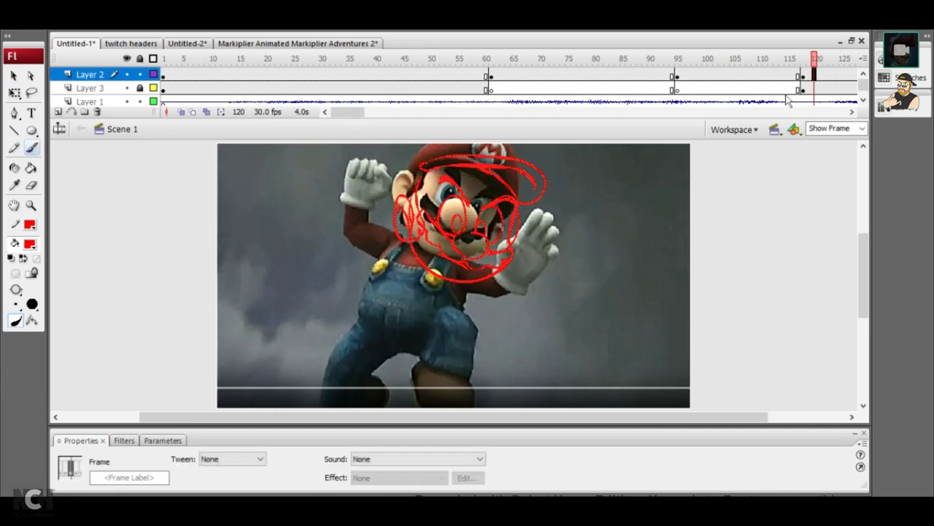
Delete the old sketch and brush red head and torso circles, face guidelines and an arm line
{"action": "key", "text": "Delete"}
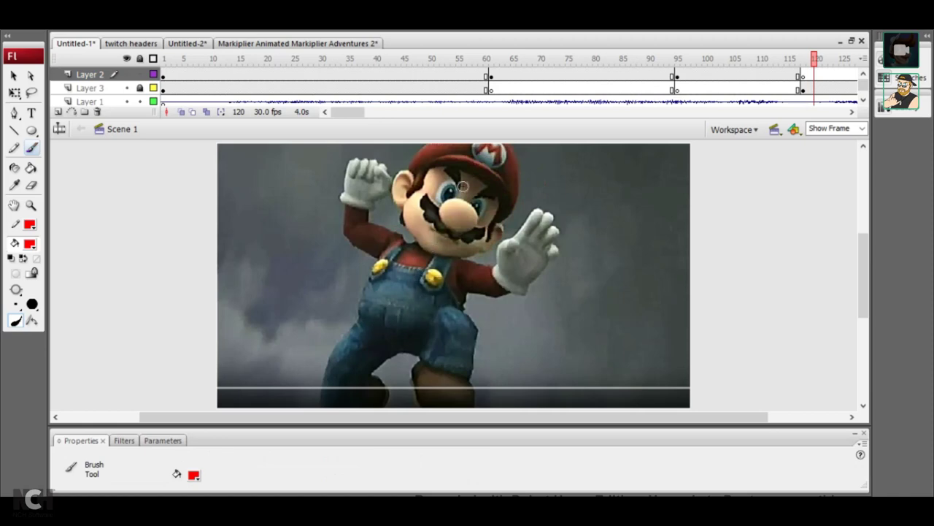
{"action": "left_click_drag", "start_coordinate": [465, 186], "coordinate": [462, 147]}
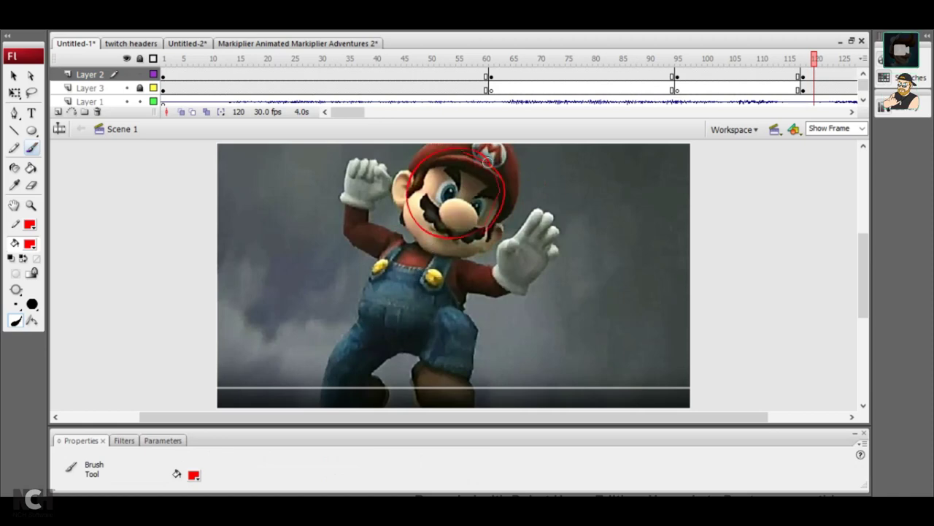
{"action": "mouse_move", "coordinate": [398, 250]}
{"action": "left_mouse_down"}
{"action": "mouse_move", "coordinate": [375, 304]}
{"action": "mouse_move", "coordinate": [424, 351]}
{"action": "mouse_move", "coordinate": [438, 341]}
{"action": "left_mouse_up"}
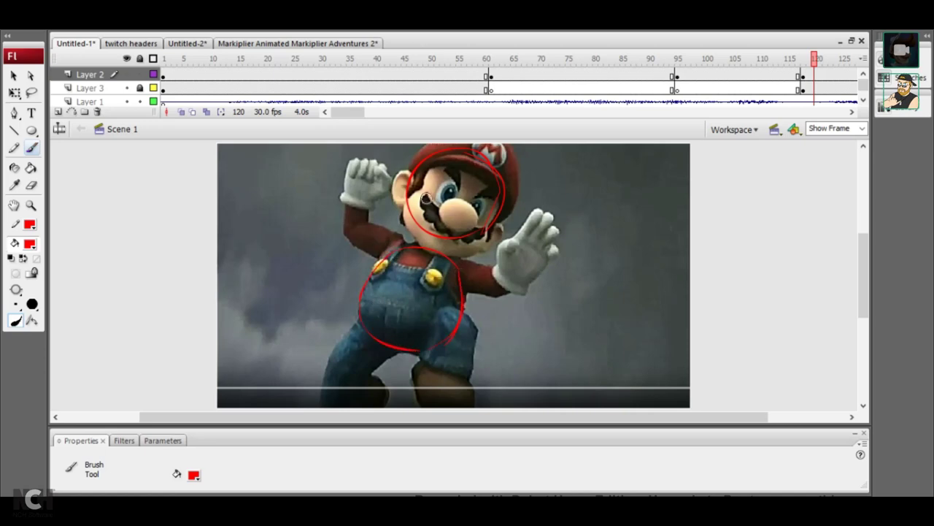
{"action": "left_click_drag", "start_coordinate": [461, 164], "coordinate": [432, 245]}
{"action": "left_click_drag", "start_coordinate": [472, 154], "coordinate": [418, 281]}
{"action": "left_click_drag", "start_coordinate": [410, 201], "coordinate": [487, 233]}
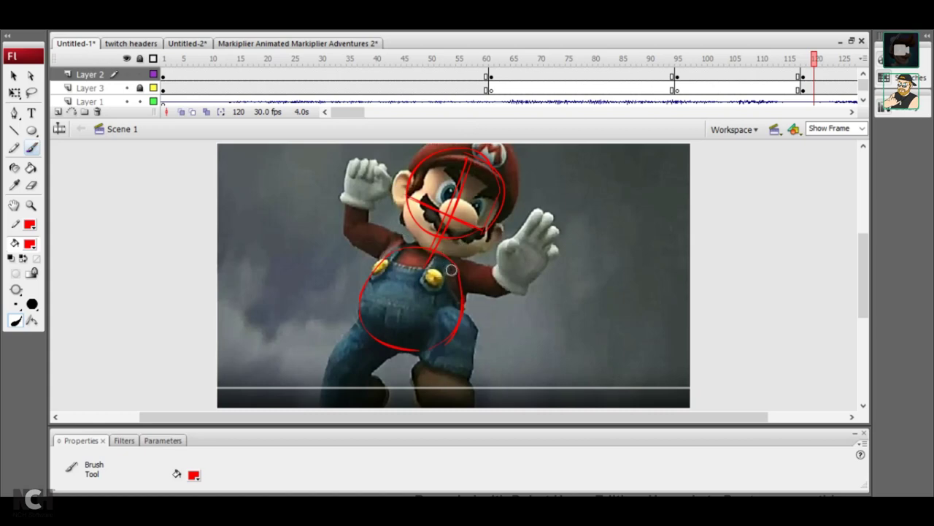
{"action": "left_click_drag", "start_coordinate": [373, 211], "coordinate": [411, 254]}
{"action": "left_click", "coordinate": [31, 185]}
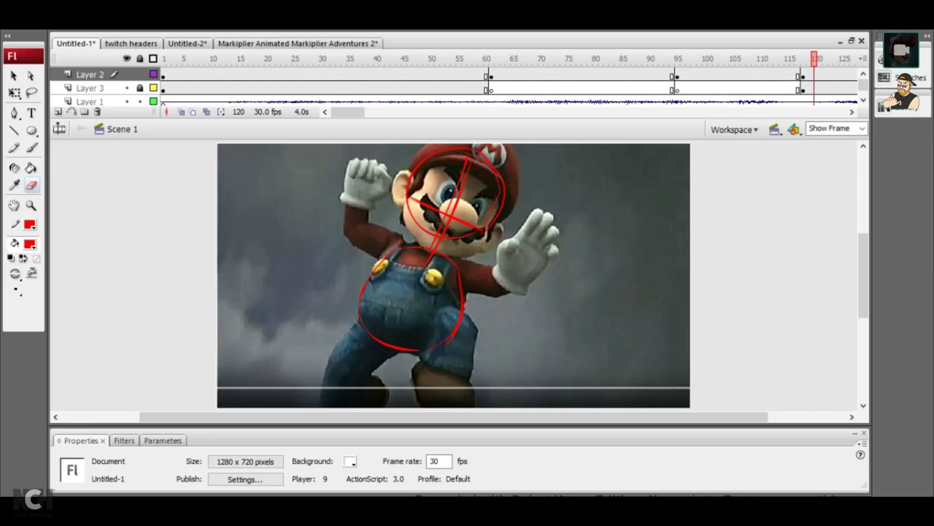
Sketch a red fist with finger marks over Mario's left glove
{"action": "left_click", "coordinate": [30, 148]}
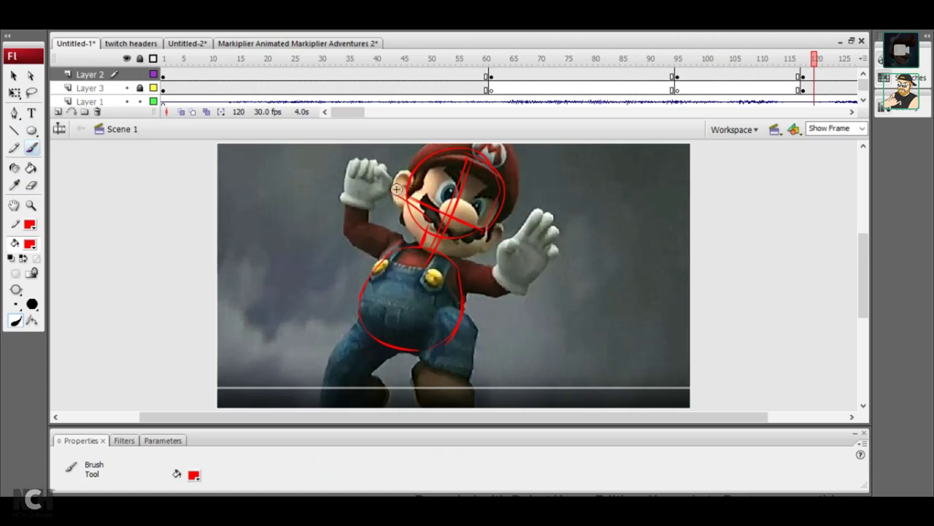
{"action": "left_click_drag", "start_coordinate": [397, 188], "coordinate": [363, 203]}
{"action": "left_click_drag", "start_coordinate": [392, 194], "coordinate": [387, 219]}
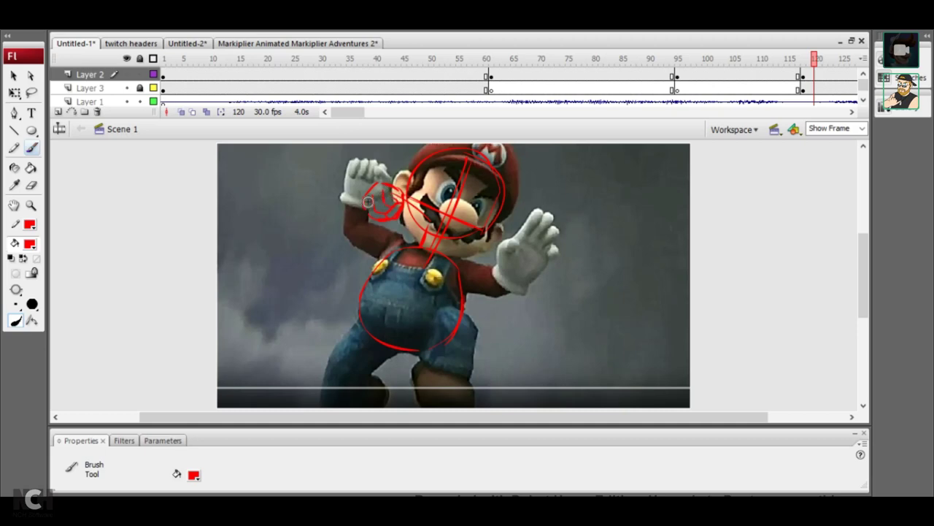
{"action": "mouse_move", "coordinate": [369, 199]}
{"action": "left_mouse_down"}
{"action": "mouse_move", "coordinate": [381, 212]}
{"action": "mouse_move", "coordinate": [368, 212]}
{"action": "mouse_move", "coordinate": [378, 216]}
{"action": "left_mouse_up"}
Sketch the right arm and open hand's fingers, plus strokes over the hand and nose
{"action": "mouse_move", "coordinate": [449, 270]}
{"action": "left_mouse_down"}
{"action": "mouse_move", "coordinate": [517, 286]}
{"action": "mouse_move", "coordinate": [511, 296]}
{"action": "mouse_move", "coordinate": [511, 264]}
{"action": "mouse_move", "coordinate": [487, 314]}
{"action": "mouse_move", "coordinate": [481, 290]}
{"action": "left_mouse_up"}
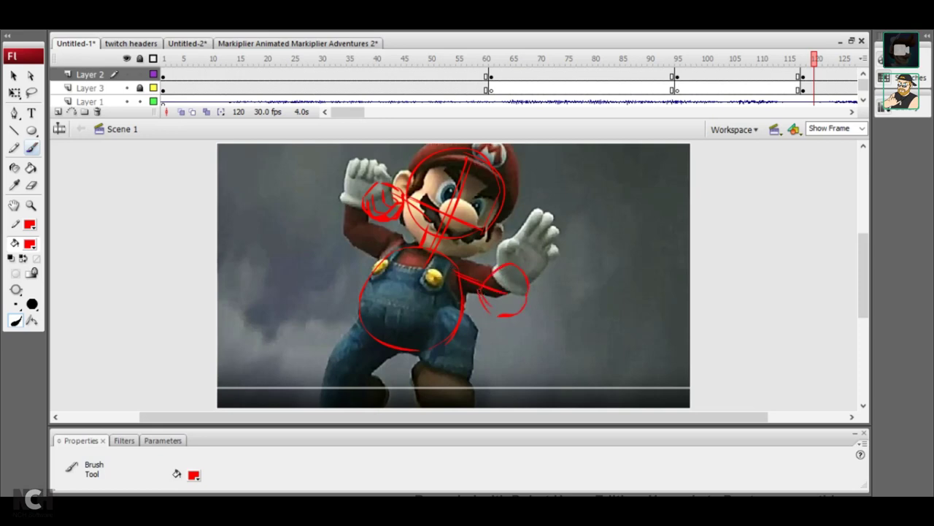
{"action": "mouse_move", "coordinate": [476, 253]}
{"action": "left_mouse_down"}
{"action": "mouse_move", "coordinate": [488, 246]}
{"action": "mouse_move", "coordinate": [504, 270]}
{"action": "mouse_move", "coordinate": [528, 219]}
{"action": "mouse_move", "coordinate": [540, 248]}
{"action": "mouse_move", "coordinate": [520, 264]}
{"action": "left_mouse_up"}
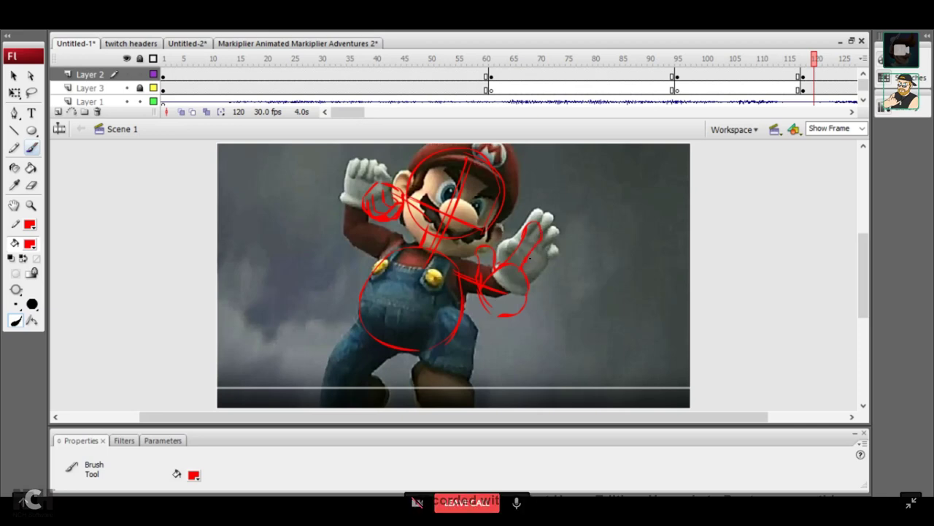
{"action": "left_click_drag", "start_coordinate": [553, 252], "coordinate": [557, 266]}
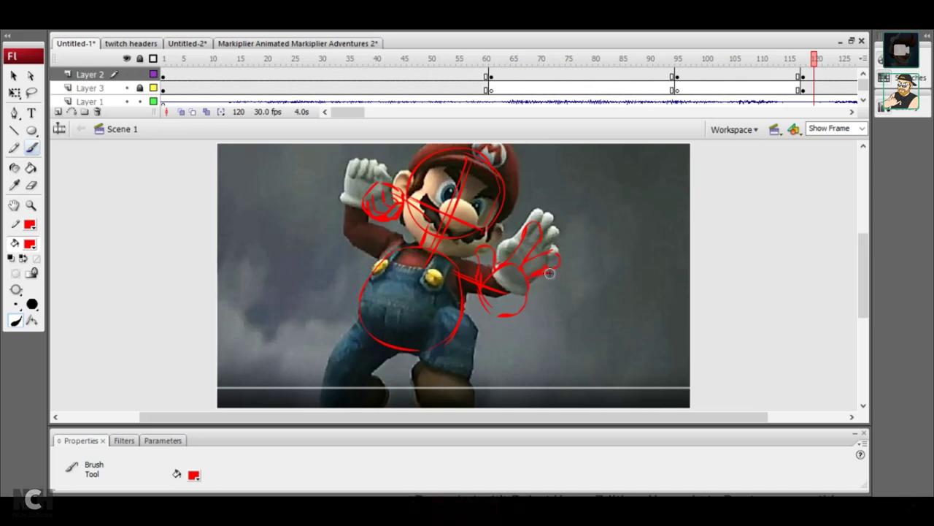
{"action": "left_click_drag", "start_coordinate": [553, 272], "coordinate": [543, 291]}
{"action": "left_click_drag", "start_coordinate": [540, 307], "coordinate": [527, 292]}
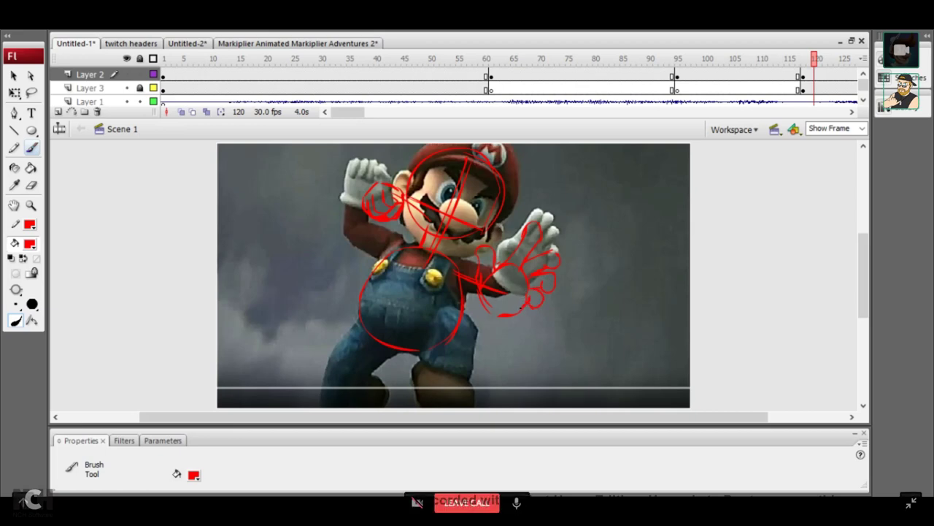
{"action": "left_click_drag", "start_coordinate": [510, 313], "coordinate": [525, 290]}
{"action": "left_click", "coordinate": [30, 184]}
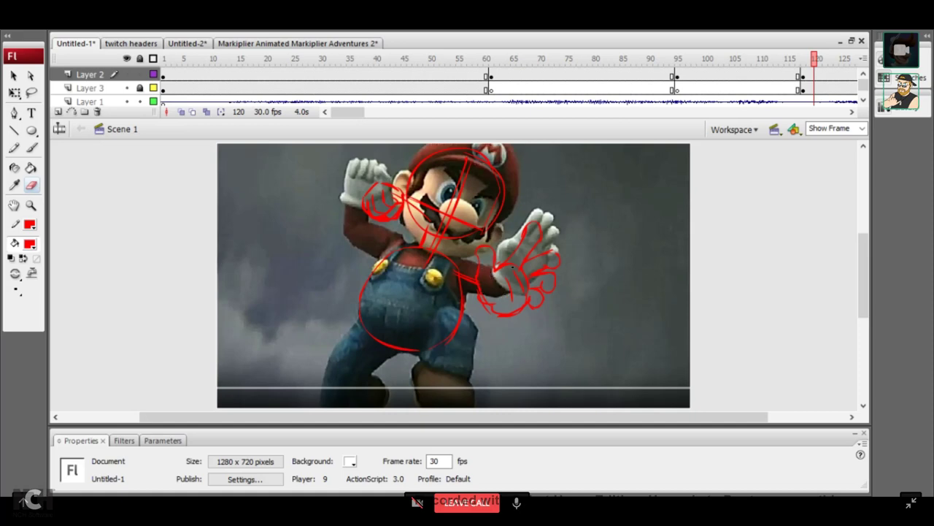
{"action": "key", "text": "b"}
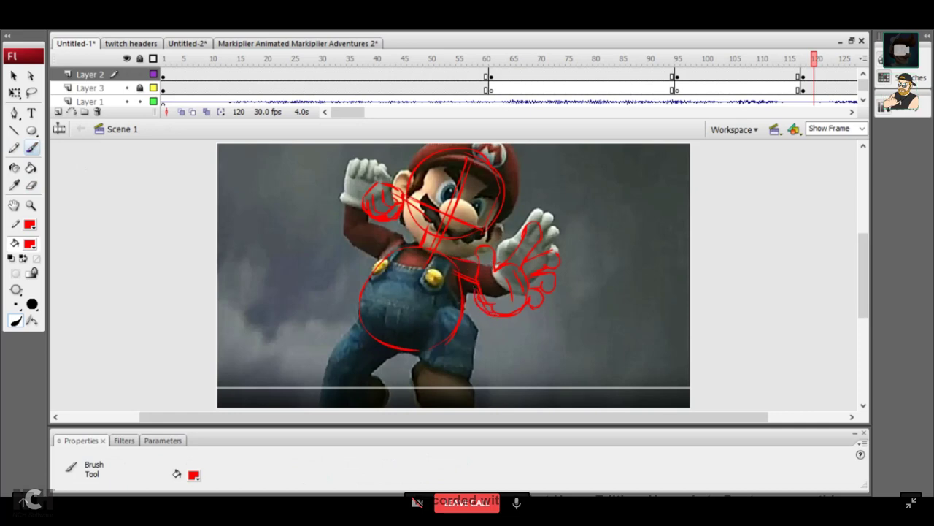
{"action": "left_click_drag", "start_coordinate": [475, 288], "coordinate": [478, 307]}
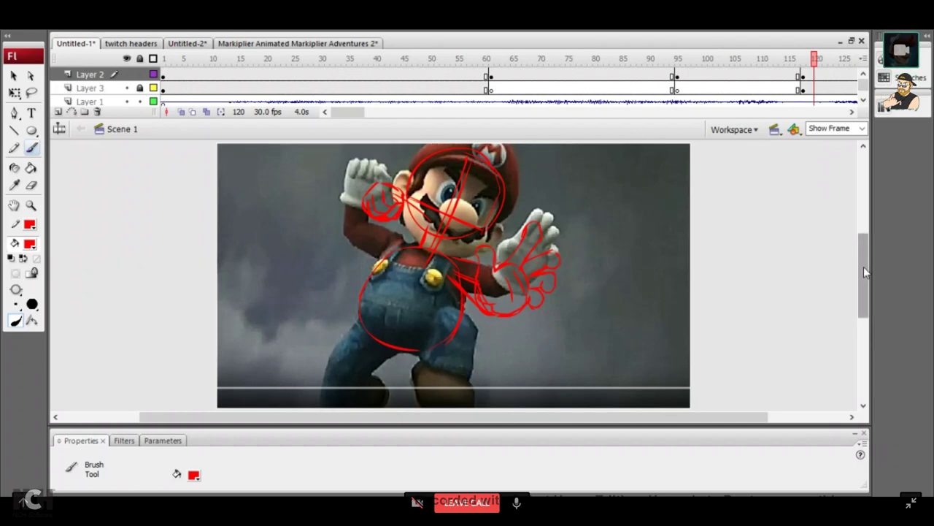
{"action": "mouse_move", "coordinate": [864, 292]}
{"action": "left_mouse_down"}
{"action": "mouse_move", "coordinate": [861, 254]}
{"action": "mouse_move", "coordinate": [862, 272]}
{"action": "left_mouse_up"}
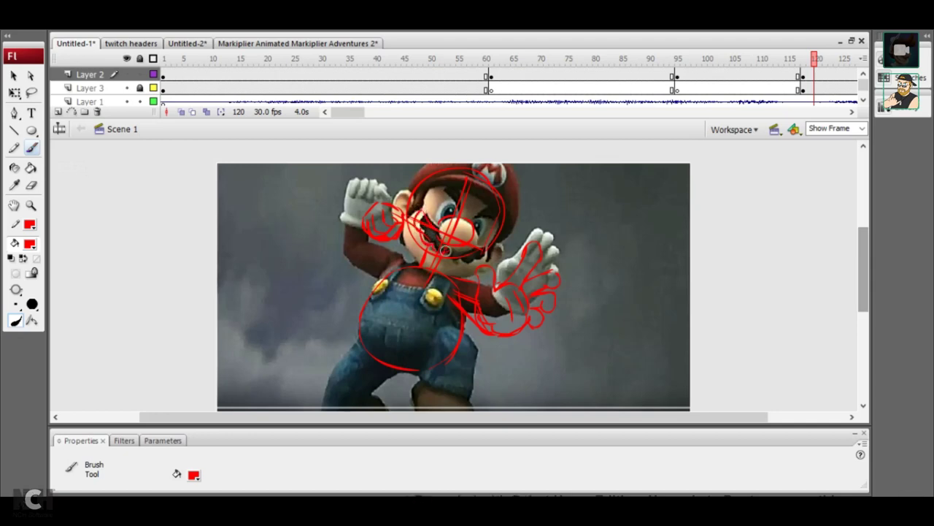
{"action": "left_click_drag", "start_coordinate": [462, 252], "coordinate": [484, 235]}
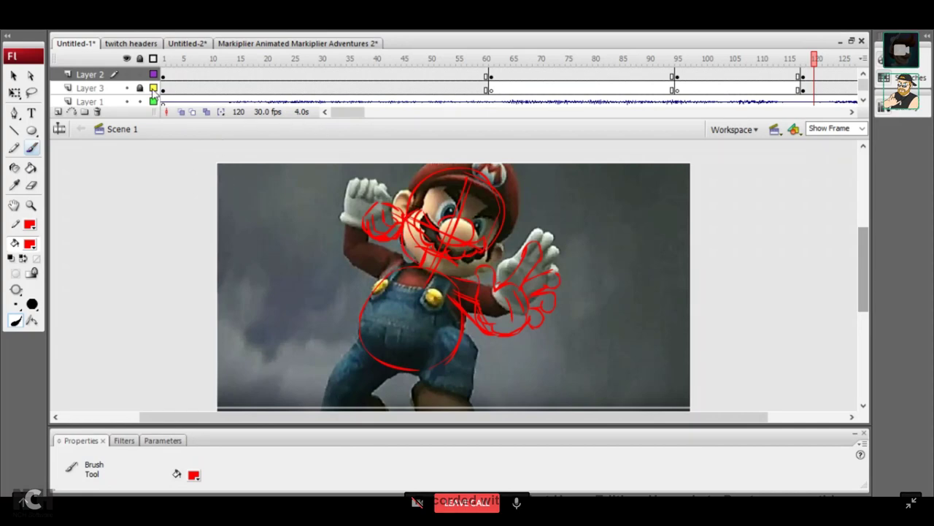
Hide the Layer 3 photo, add a chin line, erase guideline and neck marks, join ear to body
{"action": "left_click", "coordinate": [154, 88]}
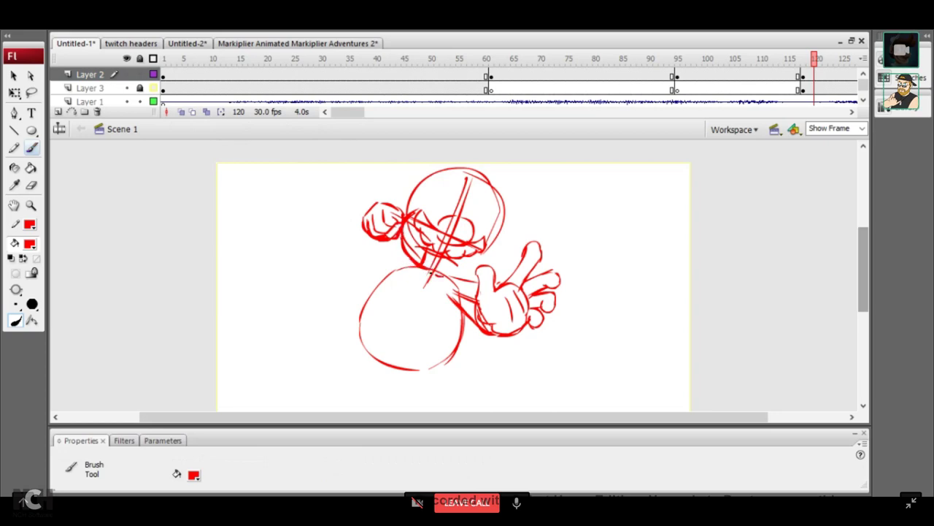
{"action": "left_click_drag", "start_coordinate": [453, 276], "coordinate": [487, 263]}
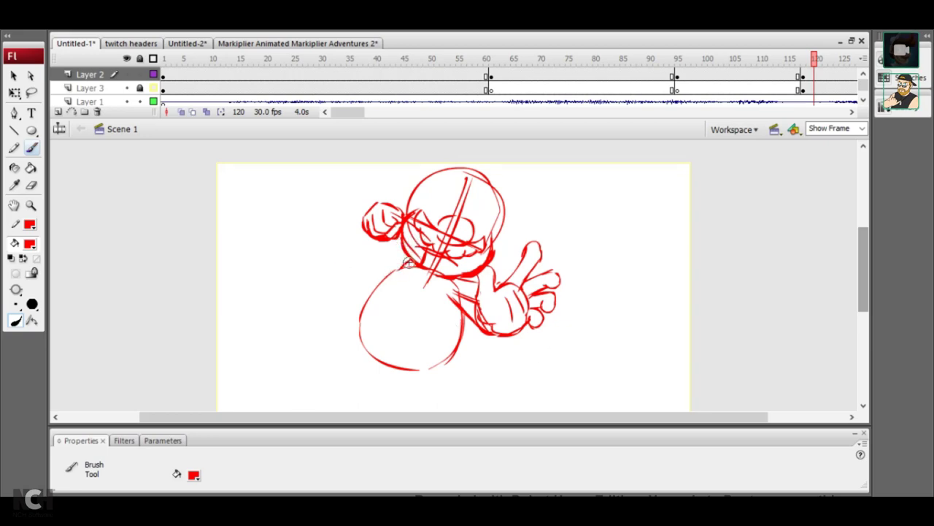
{"action": "left_click", "coordinate": [31, 185]}
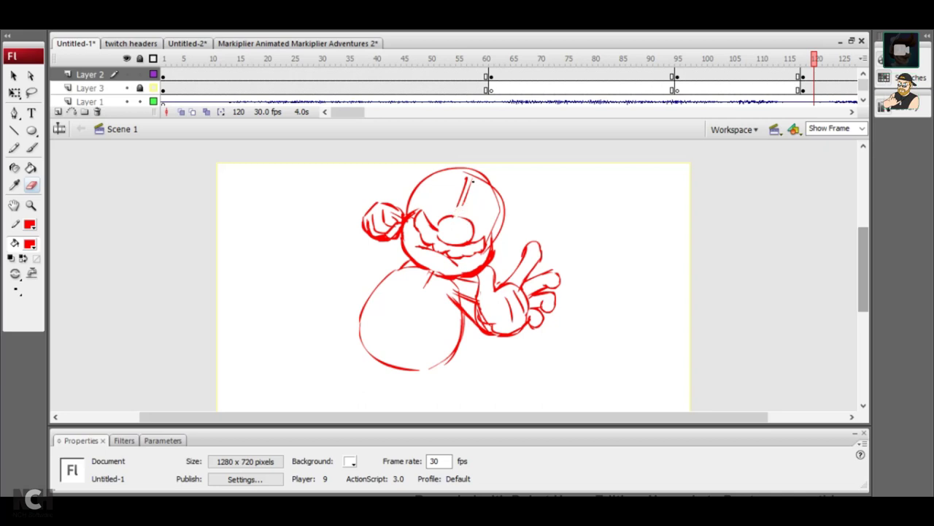
{"action": "left_click_drag", "start_coordinate": [465, 191], "coordinate": [466, 174]}
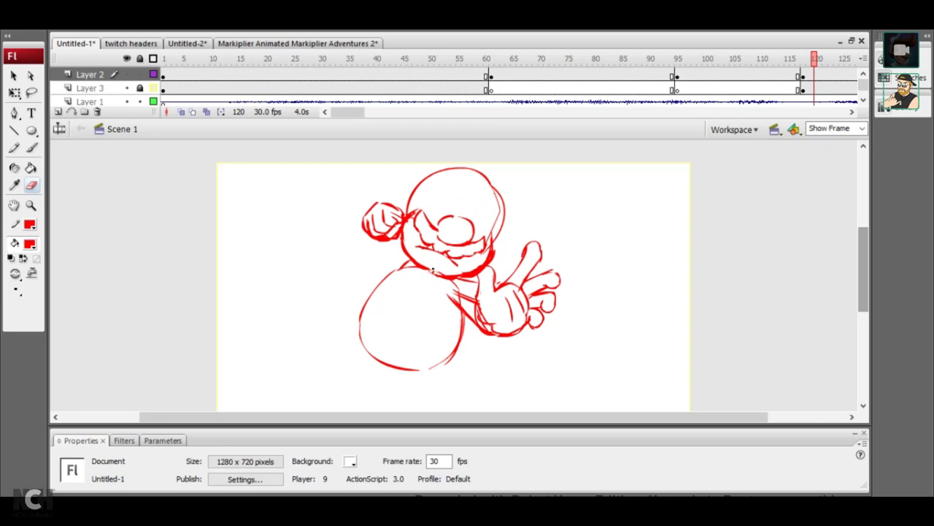
{"action": "left_click_drag", "start_coordinate": [427, 264], "coordinate": [449, 271]}
{"action": "left_click", "coordinate": [31, 148]}
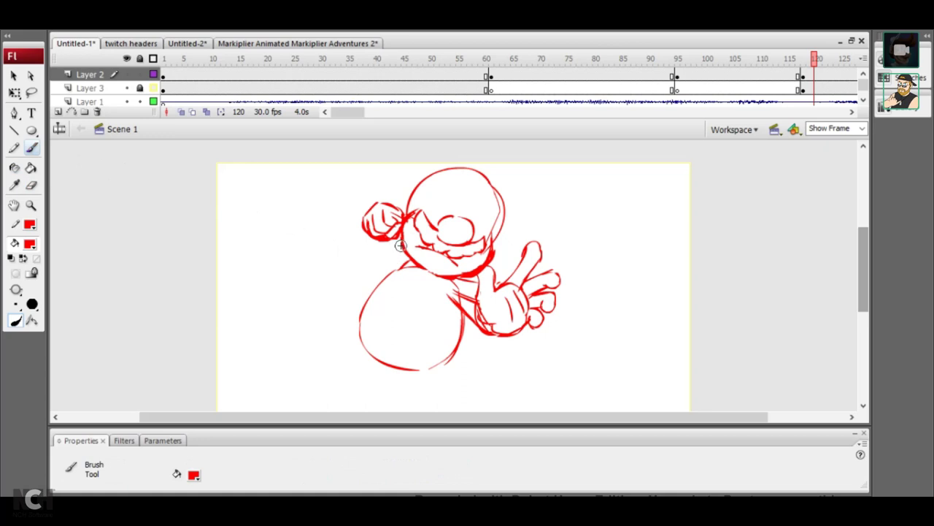
{"action": "left_click_drag", "start_coordinate": [401, 248], "coordinate": [399, 270]}
Lasso the fist, move it up-left, and brush an arm stroke to it
{"action": "left_click", "coordinate": [31, 92]}
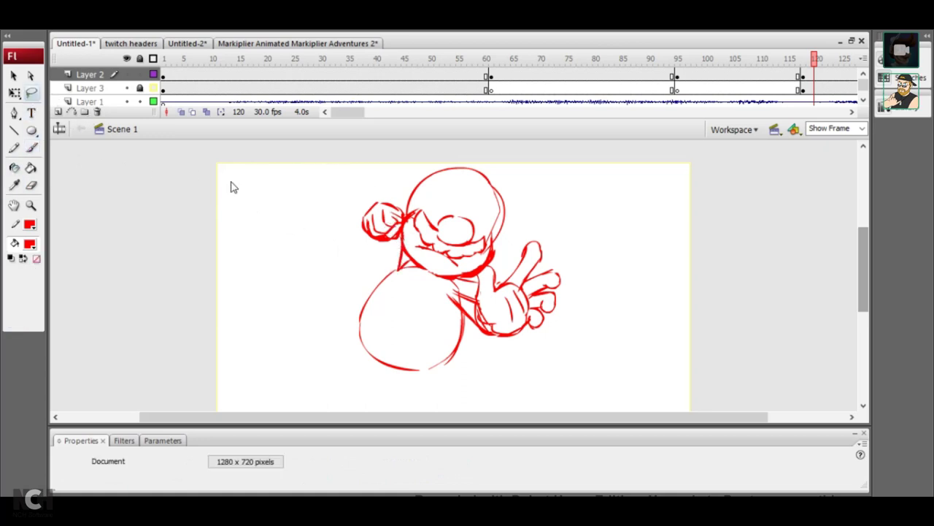
{"action": "left_click_drag", "start_coordinate": [409, 202], "coordinate": [408, 204]}
{"action": "left_click_drag", "start_coordinate": [385, 248], "coordinate": [375, 241]}
{"action": "left_click", "coordinate": [142, 164]}
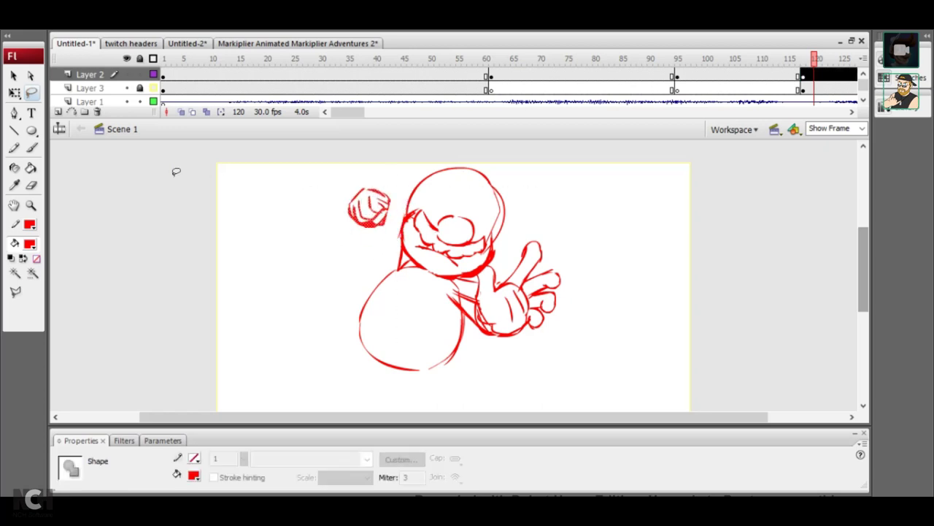
{"action": "left_click", "coordinate": [31, 147]}
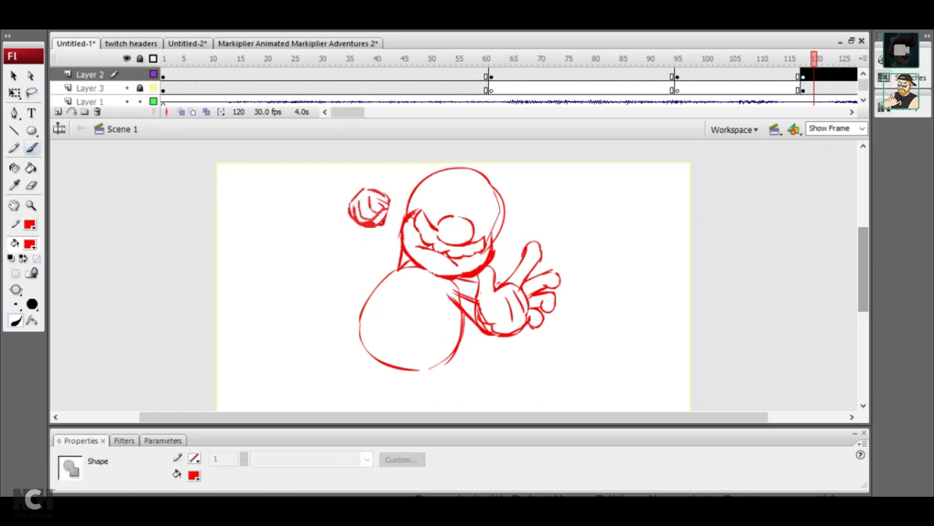
{"action": "mouse_move", "coordinate": [392, 191]}
{"action": "left_mouse_down"}
{"action": "mouse_move", "coordinate": [394, 230]}
{"action": "mouse_move", "coordinate": [413, 210]}
{"action": "left_mouse_up"}
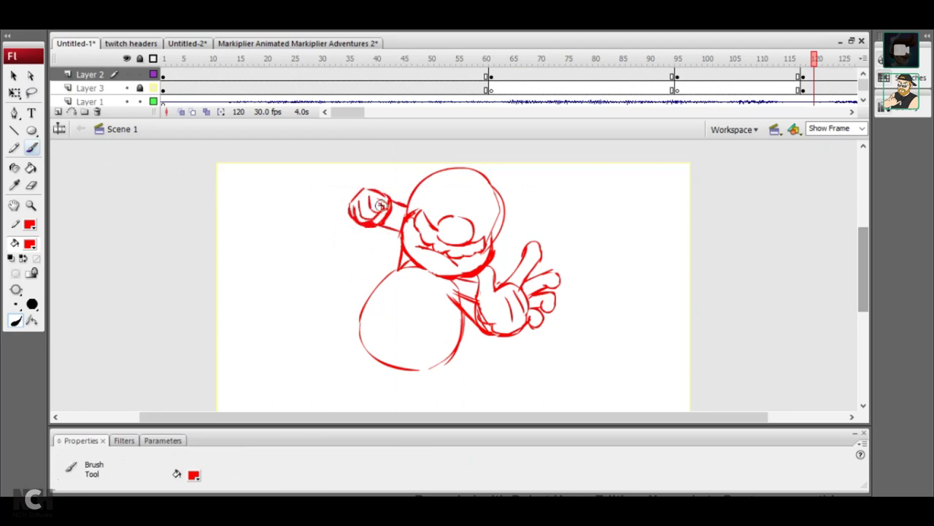
Tilt the fist slightly with Free Transform (Q)
{"action": "key", "text": "l"}
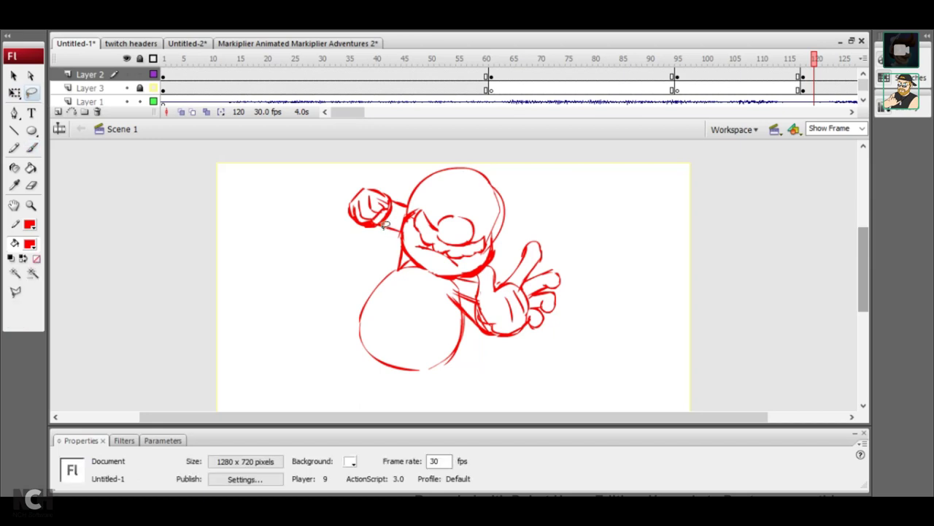
{"action": "left_click_drag", "start_coordinate": [391, 213], "coordinate": [343, 175]}
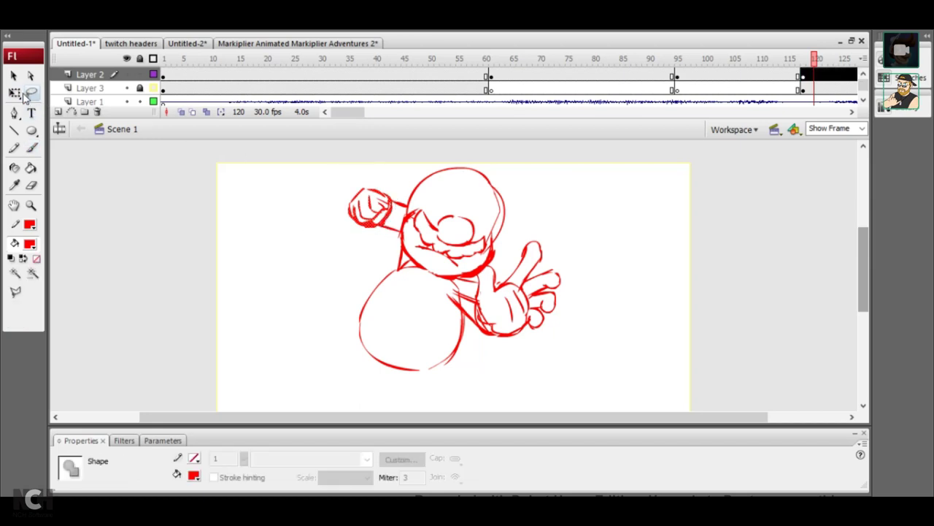
{"action": "key", "text": "q"}
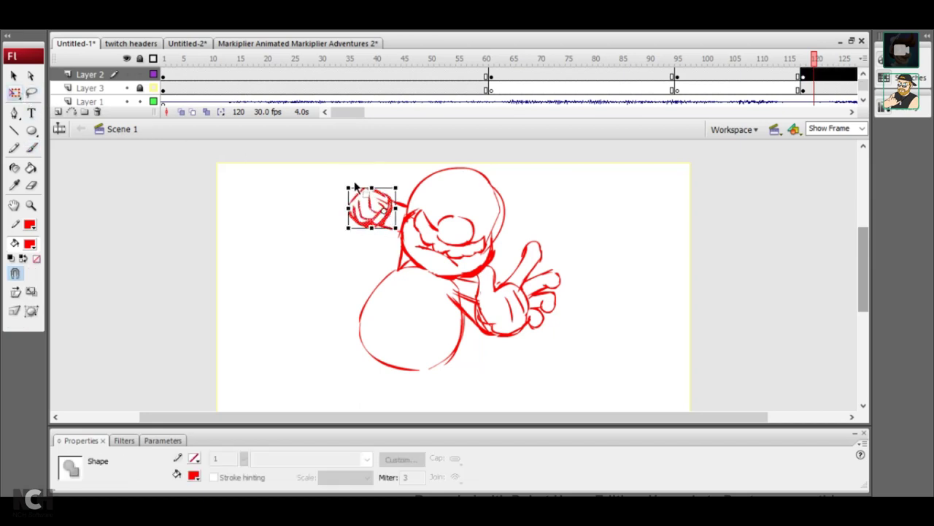
{"action": "left_click_drag", "start_coordinate": [351, 181], "coordinate": [334, 191]}
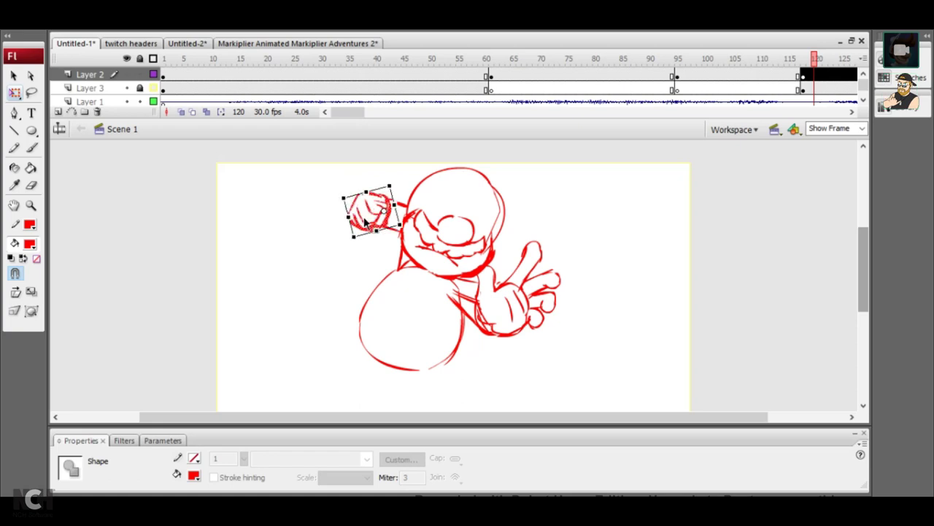
{"action": "left_click", "coordinate": [298, 218]}
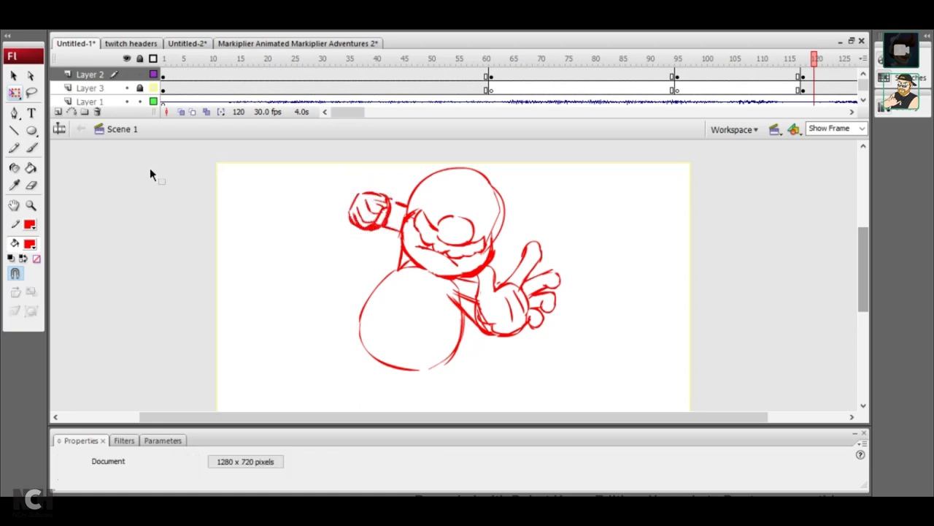
Brush slanted eyebrows, undo the thick strokes, and draw the left and right eyes
{"action": "left_click", "coordinate": [31, 147]}
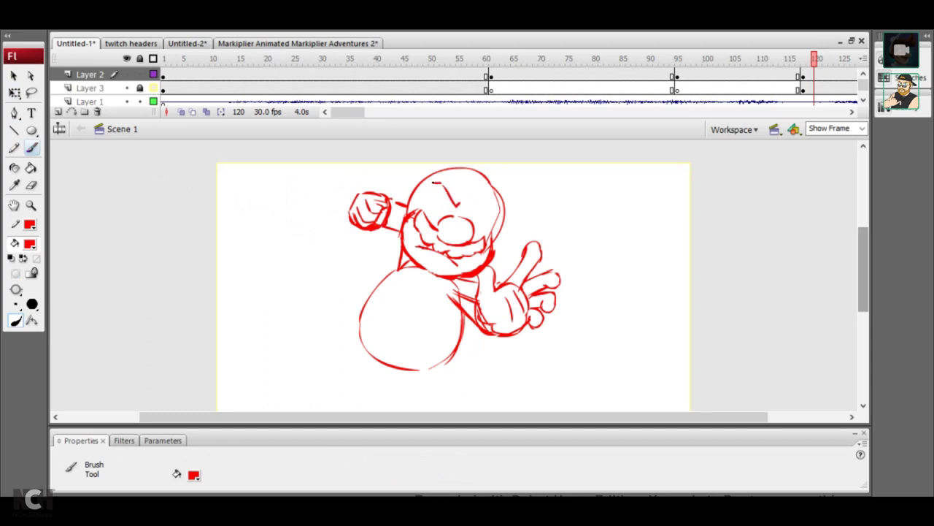
{"action": "left_click_drag", "start_coordinate": [429, 184], "coordinate": [457, 205]}
{"action": "left_click_drag", "start_coordinate": [476, 206], "coordinate": [501, 199]}
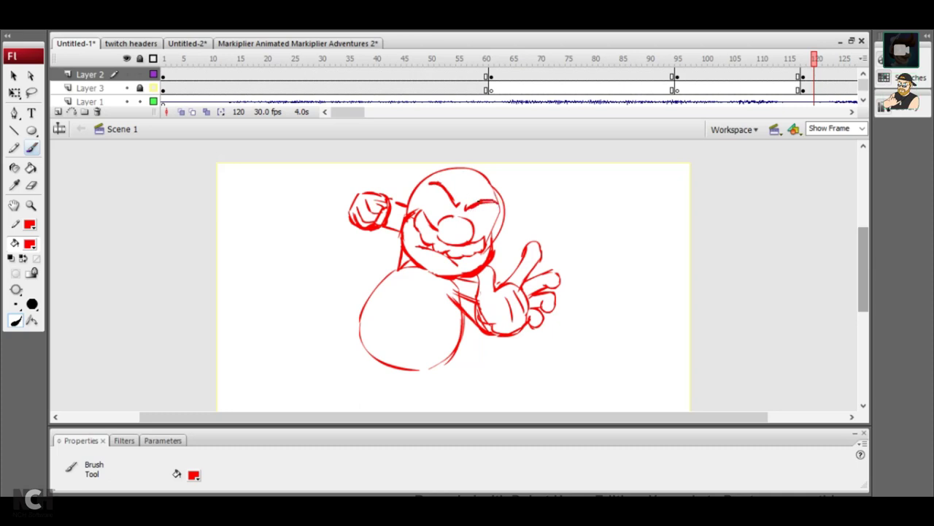
{"action": "key", "text": "ctrl+z"}
{"action": "left_click_drag", "start_coordinate": [442, 191], "coordinate": [440, 219]}
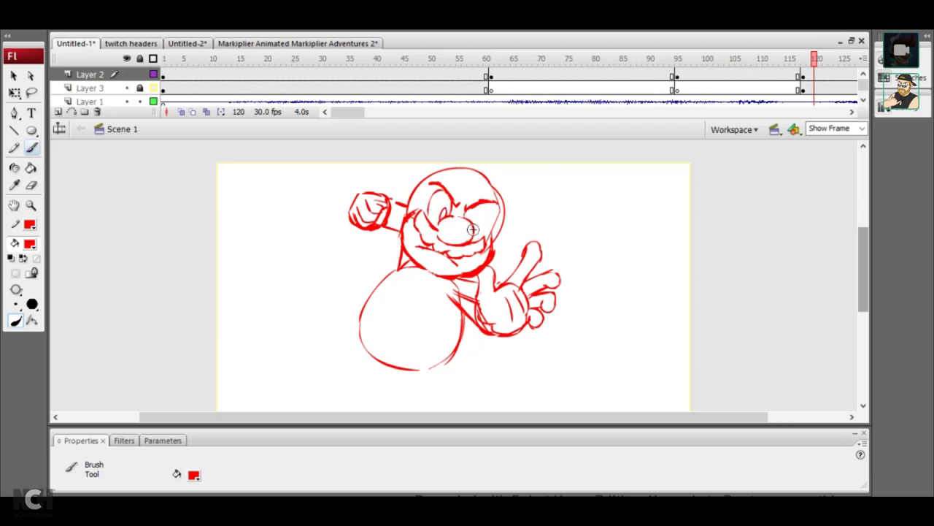
{"action": "left_click_drag", "start_coordinate": [475, 208], "coordinate": [489, 230]}
{"action": "left_click_drag", "start_coordinate": [863, 289], "coordinate": [865, 306]}
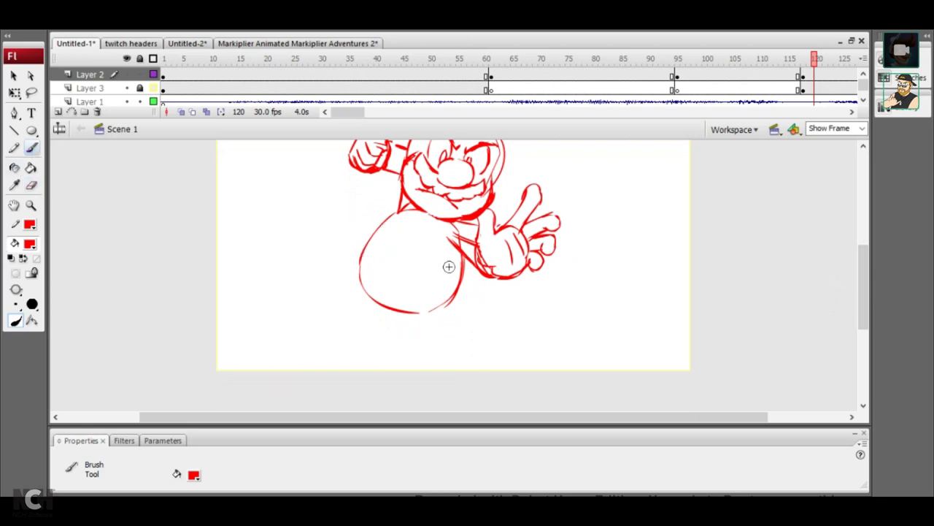
Add inner arc strokes to Mario's round belly shape
{"action": "mouse_move", "coordinate": [438, 233]}
{"action": "left_mouse_down"}
{"action": "mouse_move", "coordinate": [369, 278]}
{"action": "mouse_move", "coordinate": [441, 292]}
{"action": "mouse_move", "coordinate": [446, 246]}
{"action": "mouse_move", "coordinate": [373, 249]}
{"action": "mouse_move", "coordinate": [368, 284]}
{"action": "left_mouse_up"}
{"action": "left_click_drag", "start_coordinate": [401, 228], "coordinate": [386, 286]}
{"action": "left_click_drag", "start_coordinate": [394, 219], "coordinate": [370, 257]}
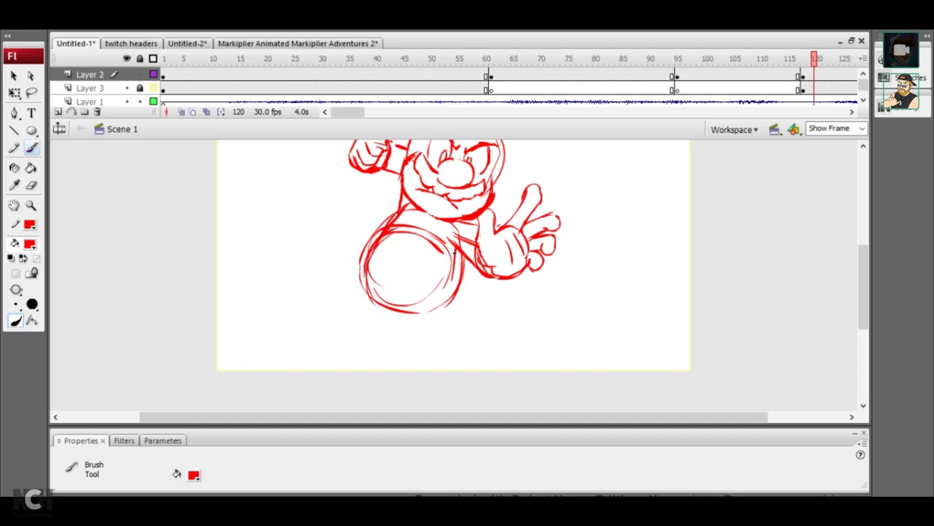
{"action": "left_click", "coordinate": [15, 188]}
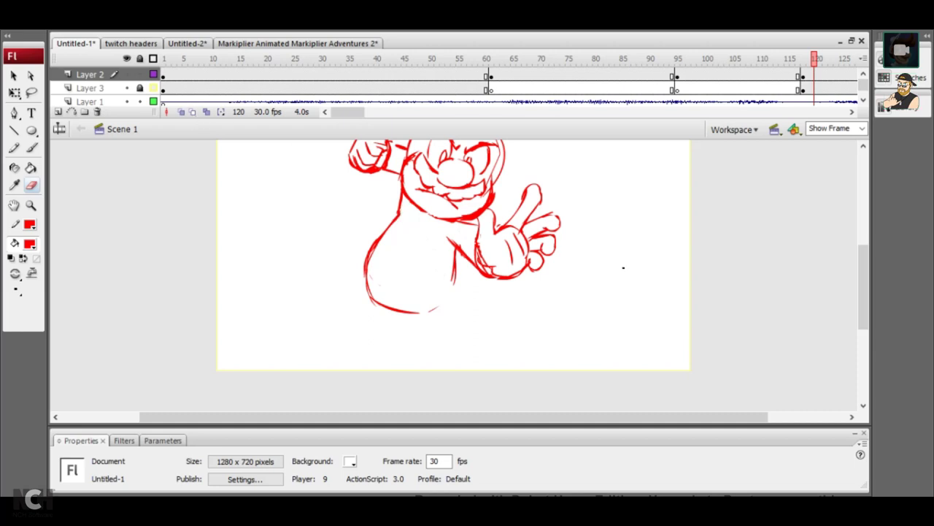
{"action": "mouse_move", "coordinate": [860, 297]}
{"action": "left_mouse_down"}
{"action": "mouse_move", "coordinate": [862, 234]}
{"action": "mouse_move", "coordinate": [863, 309]}
{"action": "left_mouse_up"}
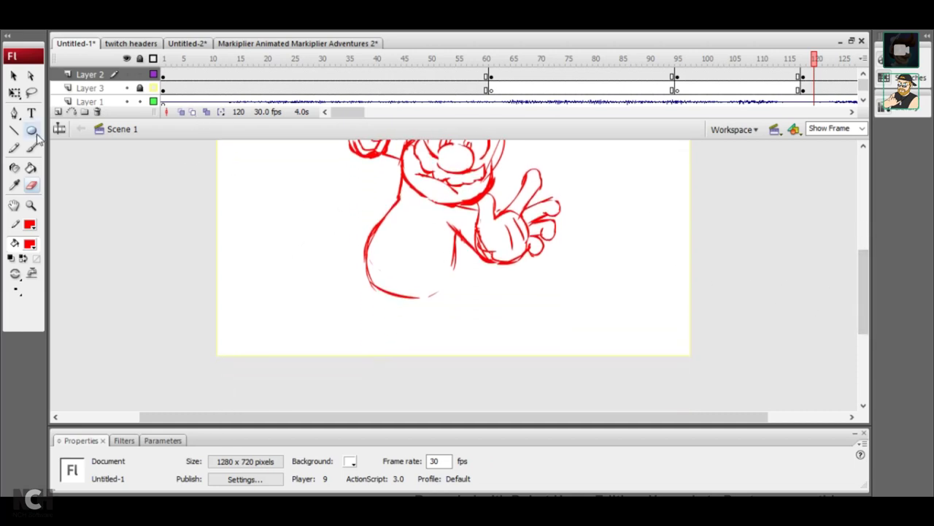
Draw the lower leg and rounded shoe outline on Layer 2
{"action": "key", "text": "b"}
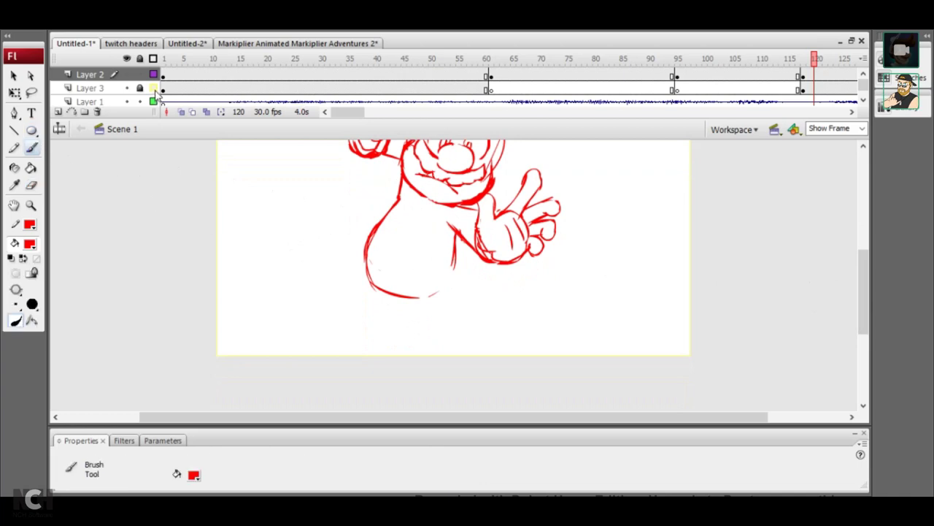
{"action": "left_click", "coordinate": [149, 101]}
{"action": "left_click_drag", "start_coordinate": [424, 298], "coordinate": [436, 292]}
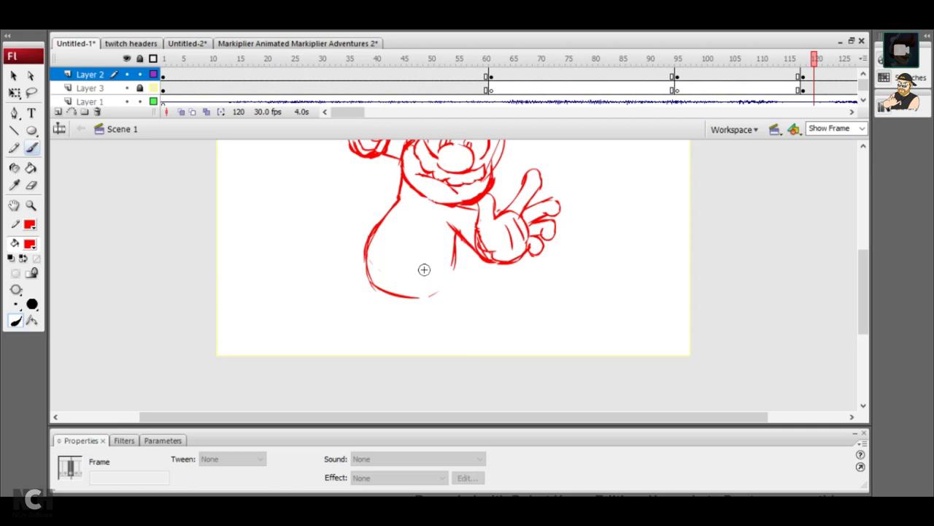
{"action": "mouse_move", "coordinate": [411, 269]}
{"action": "left_mouse_down"}
{"action": "mouse_move", "coordinate": [453, 252]}
{"action": "mouse_move", "coordinate": [454, 304]}
{"action": "mouse_move", "coordinate": [427, 270]}
{"action": "mouse_move", "coordinate": [438, 334]}
{"action": "mouse_move", "coordinate": [454, 292]}
{"action": "mouse_move", "coordinate": [431, 322]}
{"action": "mouse_move", "coordinate": [442, 321]}
{"action": "mouse_move", "coordinate": [396, 314]}
{"action": "left_mouse_up"}
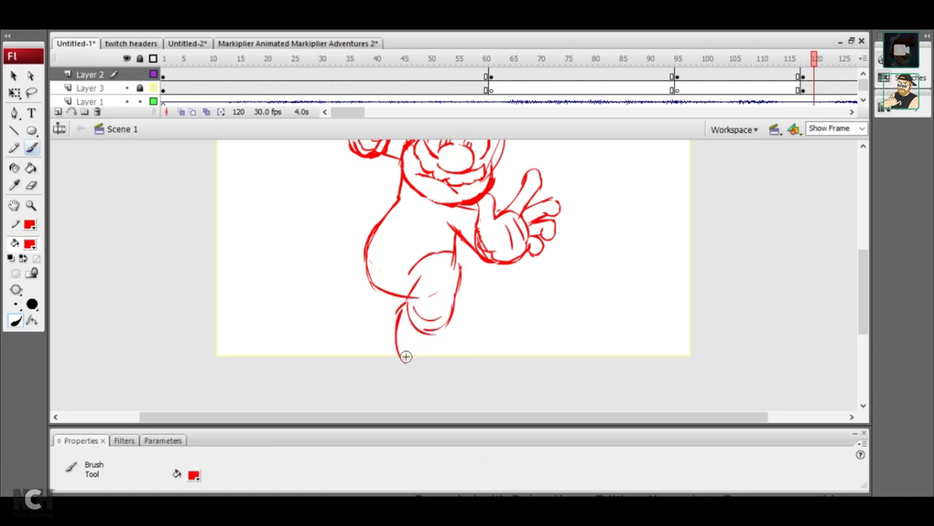
{"action": "mouse_move", "coordinate": [406, 359]}
{"action": "left_mouse_down"}
{"action": "mouse_move", "coordinate": [440, 328]}
{"action": "mouse_move", "coordinate": [424, 359]}
{"action": "left_mouse_up"}
{"action": "mouse_move", "coordinate": [407, 307]}
{"action": "left_mouse_down"}
{"action": "mouse_move", "coordinate": [408, 372]}
{"action": "mouse_move", "coordinate": [445, 321]}
{"action": "mouse_move", "coordinate": [400, 337]}
{"action": "left_mouse_up"}
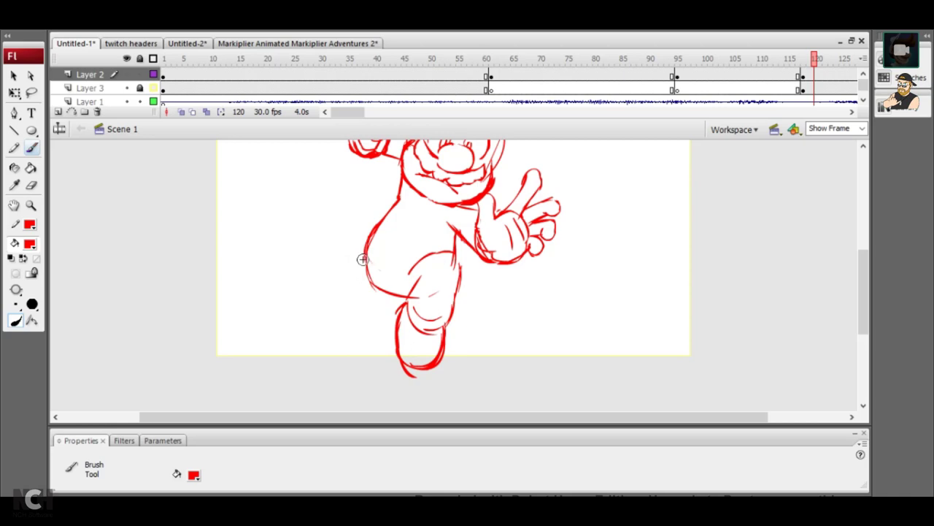
Return to the Bowser frames, scrub through them, and undo a stray red stroke
{"action": "left_click", "coordinate": [350, 75]}
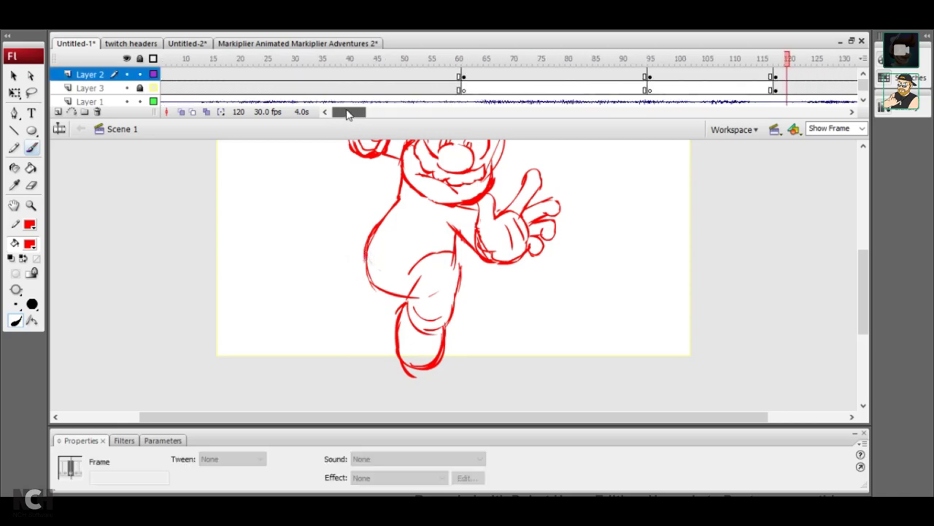
{"action": "left_click", "coordinate": [629, 60]}
{"action": "left_click", "coordinate": [694, 60]}
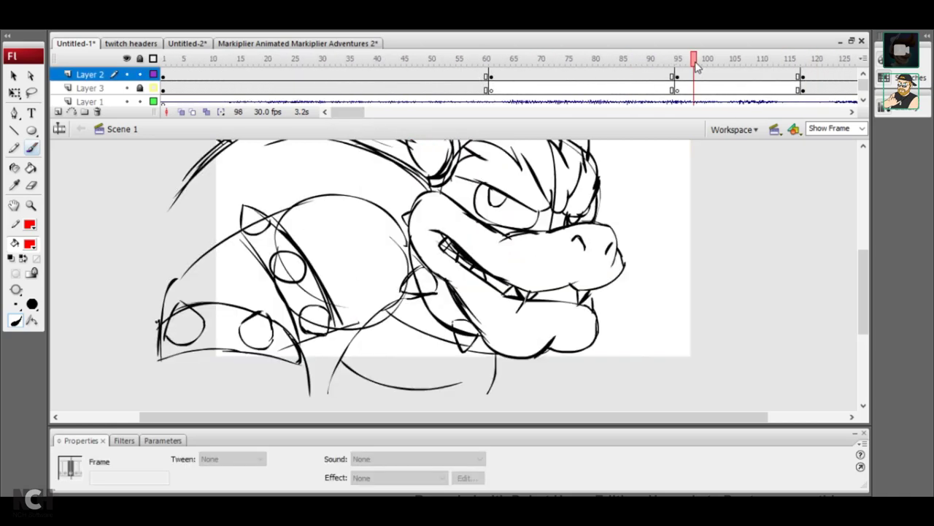
{"action": "left_click_drag", "start_coordinate": [863, 298], "coordinate": [865, 277]}
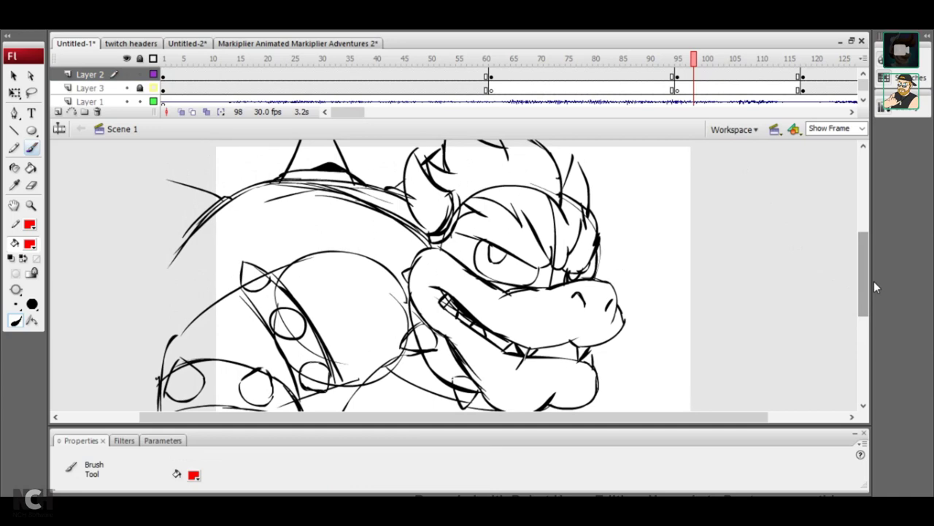
{"action": "left_click_drag", "start_coordinate": [485, 58], "coordinate": [709, 58]}
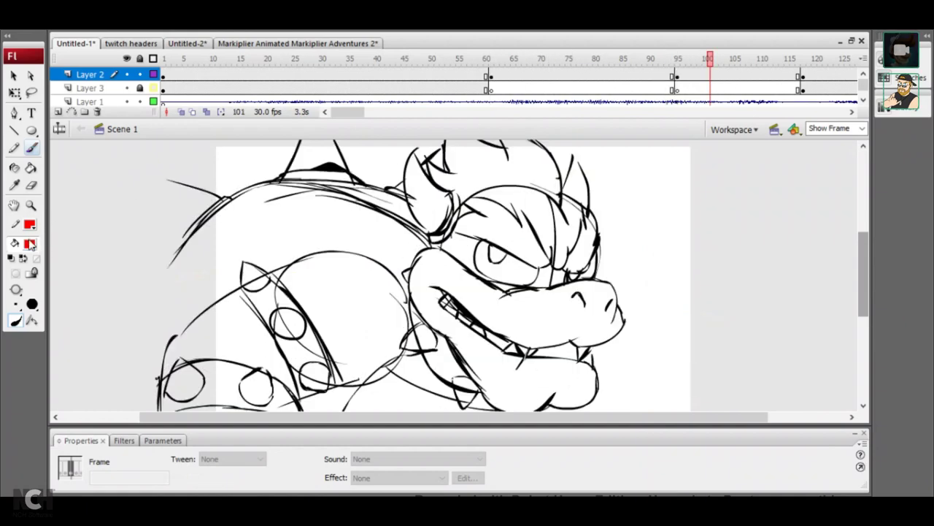
{"action": "mouse_move", "coordinate": [727, 401]}
{"action": "left_mouse_down"}
{"action": "mouse_move", "coordinate": [709, 359]}
{"action": "mouse_move", "coordinate": [738, 296]}
{"action": "mouse_move", "coordinate": [686, 343]}
{"action": "mouse_move", "coordinate": [682, 359]}
{"action": "mouse_move", "coordinate": [642, 365]}
{"action": "mouse_move", "coordinate": [635, 387]}
{"action": "mouse_move", "coordinate": [653, 406]}
{"action": "left_mouse_up"}
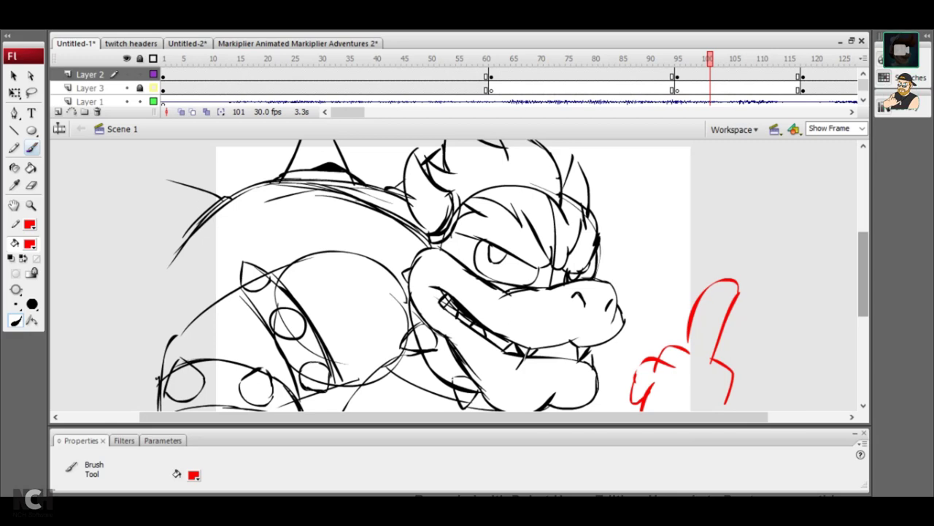
{"action": "key", "text": "ctrl+z"}
{"action": "key", "text": "ctrl+z"}
{"action": "key", "text": "ctrl+z"}
{"action": "key", "text": "ctrl+z"}
Draw the left shoe outline on the Mario frame of Layer 2
{"action": "left_click", "coordinate": [779, 75]}
{"action": "left_click_drag", "start_coordinate": [813, 58], "coordinate": [843, 58]}
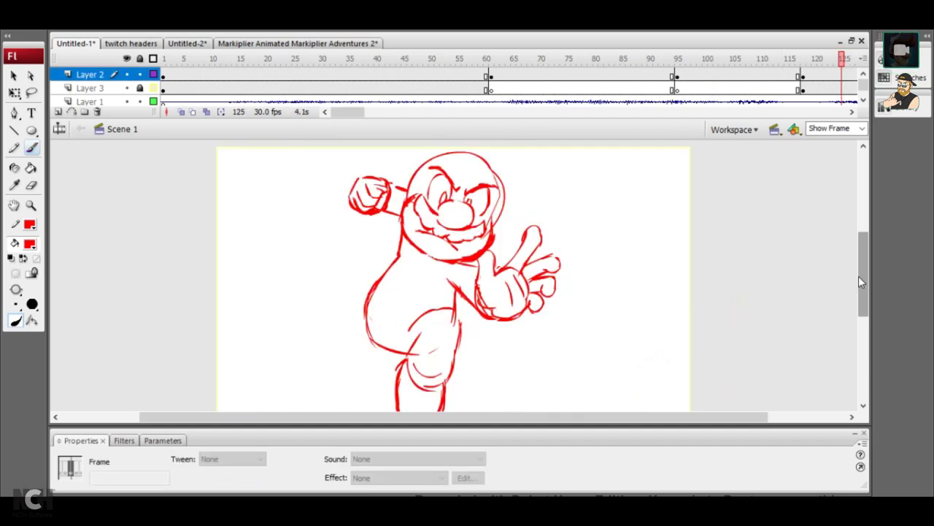
{"action": "left_click_drag", "start_coordinate": [863, 275], "coordinate": [863, 282]}
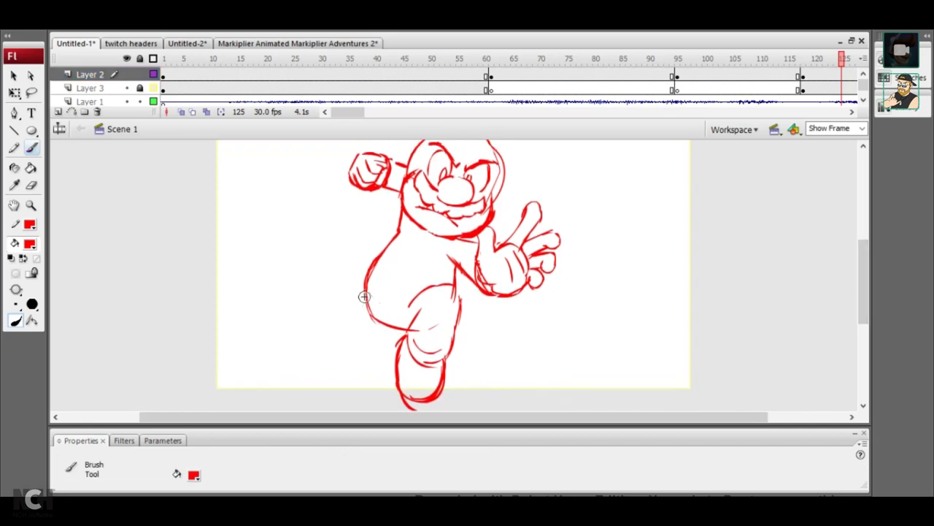
{"action": "left_click", "coordinate": [153, 101]}
{"action": "mouse_move", "coordinate": [365, 296]}
{"action": "left_mouse_down"}
{"action": "mouse_move", "coordinate": [345, 336]}
{"action": "mouse_move", "coordinate": [365, 352]}
{"action": "mouse_move", "coordinate": [347, 349]}
{"action": "mouse_move", "coordinate": [358, 374]}
{"action": "mouse_move", "coordinate": [394, 376]}
{"action": "left_mouse_up"}
{"action": "left_click_drag", "start_coordinate": [391, 336], "coordinate": [383, 379]}
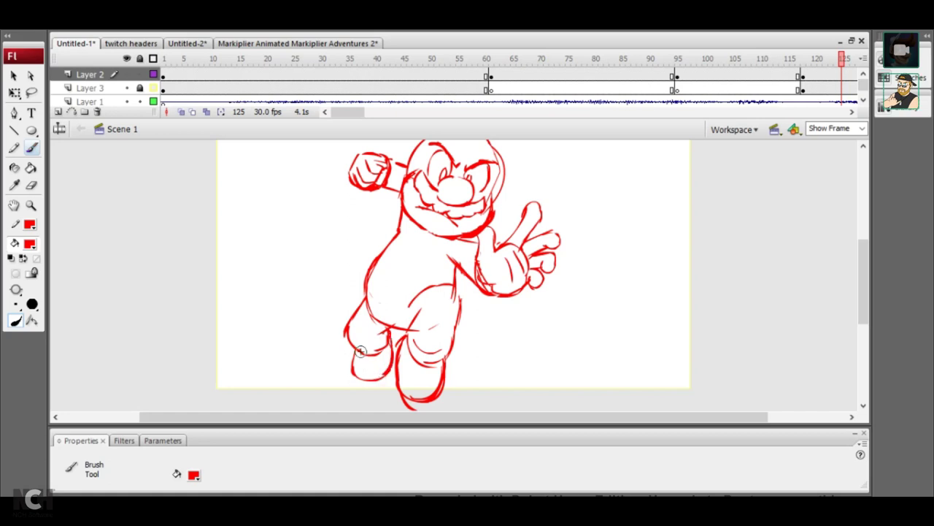
{"action": "mouse_move", "coordinate": [354, 346]}
{"action": "left_mouse_down"}
{"action": "mouse_move", "coordinate": [359, 378]}
{"action": "mouse_move", "coordinate": [380, 363]}
{"action": "left_mouse_up"}
Draw two overall buttons and the straps on the torso
{"action": "mouse_move", "coordinate": [391, 242]}
{"action": "left_mouse_down"}
{"action": "mouse_move", "coordinate": [397, 257]}
{"action": "mouse_move", "coordinate": [402, 249]}
{"action": "left_mouse_up"}
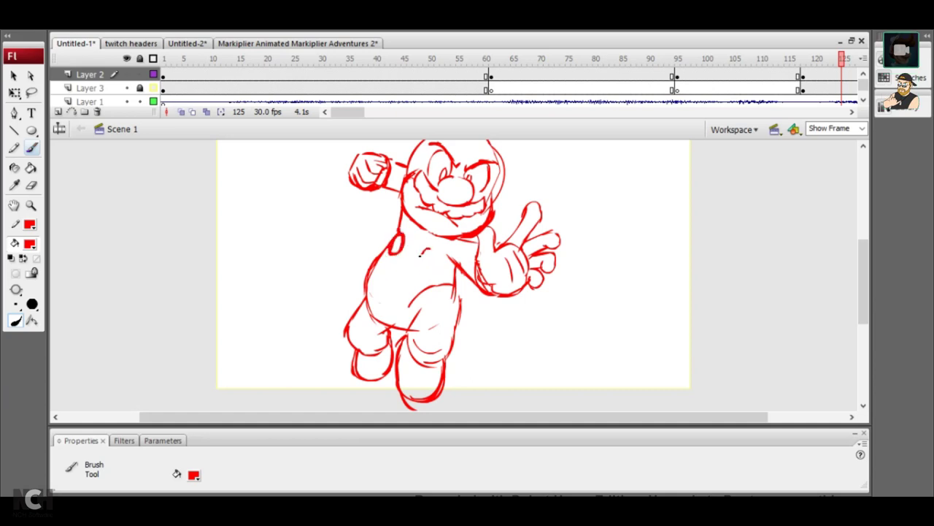
{"action": "left_click_drag", "start_coordinate": [429, 250], "coordinate": [432, 264]}
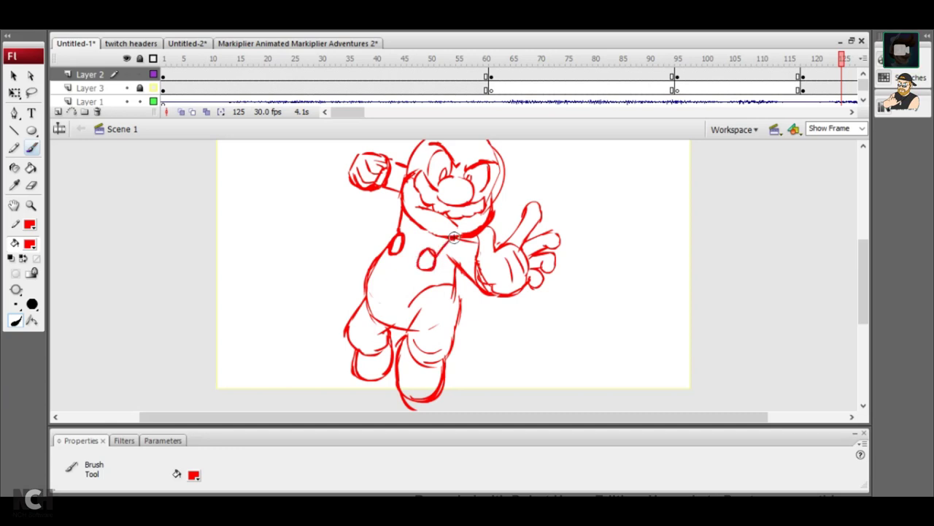
{"action": "mouse_move", "coordinate": [420, 234]}
{"action": "left_mouse_down"}
{"action": "mouse_move", "coordinate": [434, 255]}
{"action": "mouse_move", "coordinate": [400, 249]}
{"action": "mouse_move", "coordinate": [427, 239]}
{"action": "mouse_move", "coordinate": [409, 249]}
{"action": "mouse_move", "coordinate": [448, 277]}
{"action": "left_mouse_up"}
{"action": "mouse_move", "coordinate": [863, 307]}
{"action": "left_mouse_down"}
{"action": "mouse_move", "coordinate": [866, 292]}
{"action": "mouse_move", "coordinate": [885, 299]}
{"action": "left_mouse_up"}
Draw the cap brim and hat band line on frame 119
{"action": "left_click", "coordinate": [853, 74]}
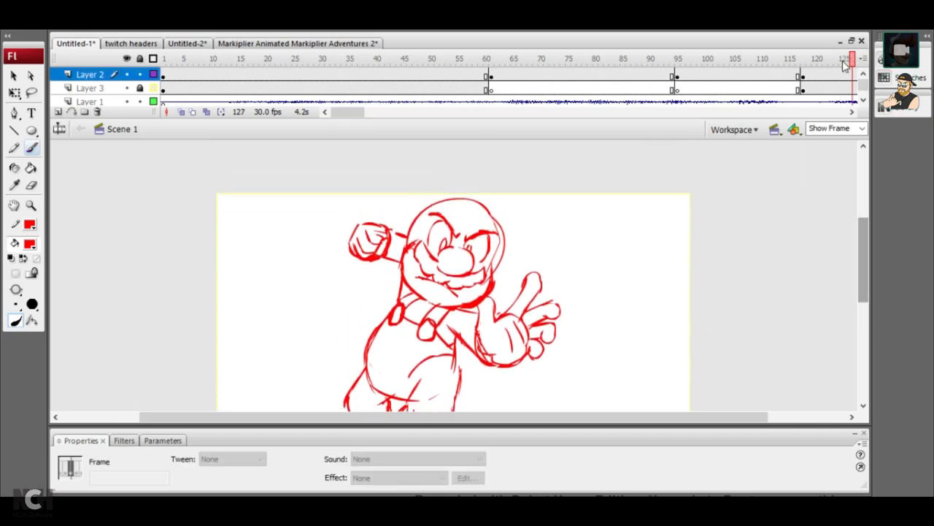
{"action": "left_click_drag", "start_coordinate": [852, 58], "coordinate": [819, 58]}
{"action": "left_click", "coordinate": [811, 58]}
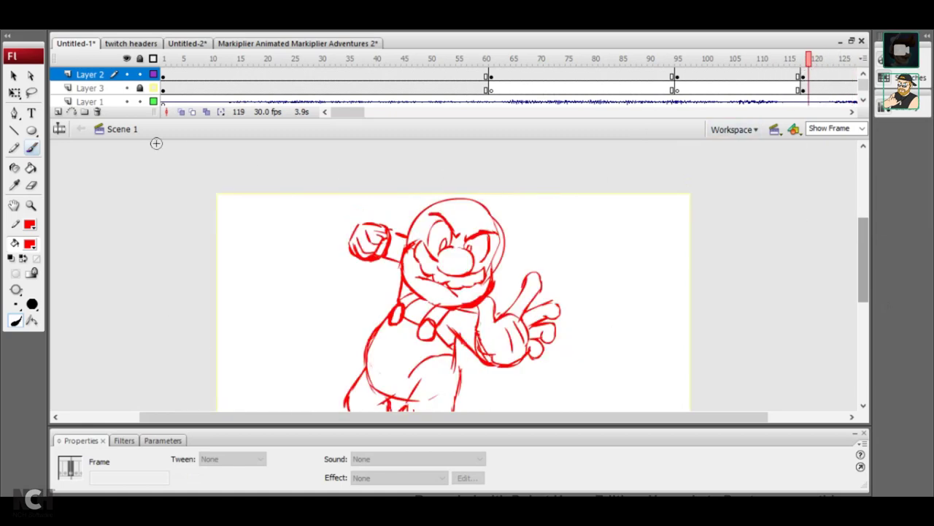
{"action": "left_click", "coordinate": [128, 100]}
{"action": "mouse_move", "coordinate": [420, 215]}
{"action": "left_mouse_down"}
{"action": "mouse_move", "coordinate": [504, 243]}
{"action": "mouse_move", "coordinate": [520, 222]}
{"action": "mouse_move", "coordinate": [431, 206]}
{"action": "mouse_move", "coordinate": [527, 233]}
{"action": "left_mouse_up"}
{"action": "left_click_drag", "start_coordinate": [443, 208], "coordinate": [517, 243]}
Erase part of the hat band and redraw the cap sides and rounder dome
{"action": "left_click", "coordinate": [30, 185]}
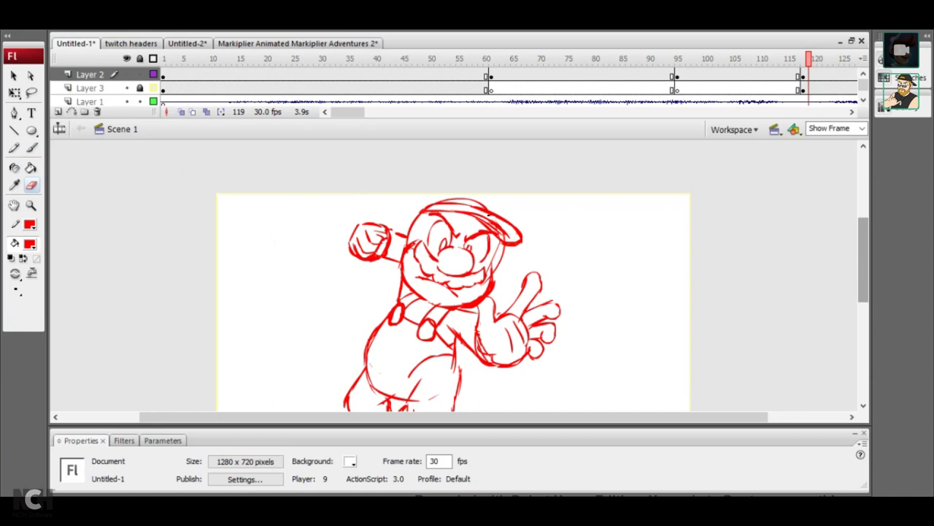
{"action": "left_click_drag", "start_coordinate": [487, 223], "coordinate": [503, 235]}
{"action": "key", "text": "b"}
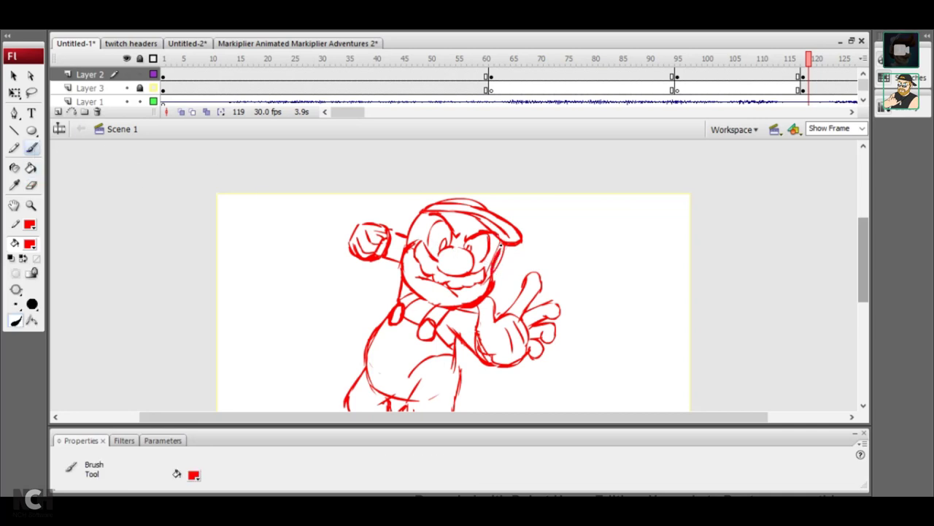
{"action": "left_click_drag", "start_coordinate": [491, 263], "coordinate": [500, 238]}
{"action": "left_click_drag", "start_coordinate": [417, 226], "coordinate": [414, 248]}
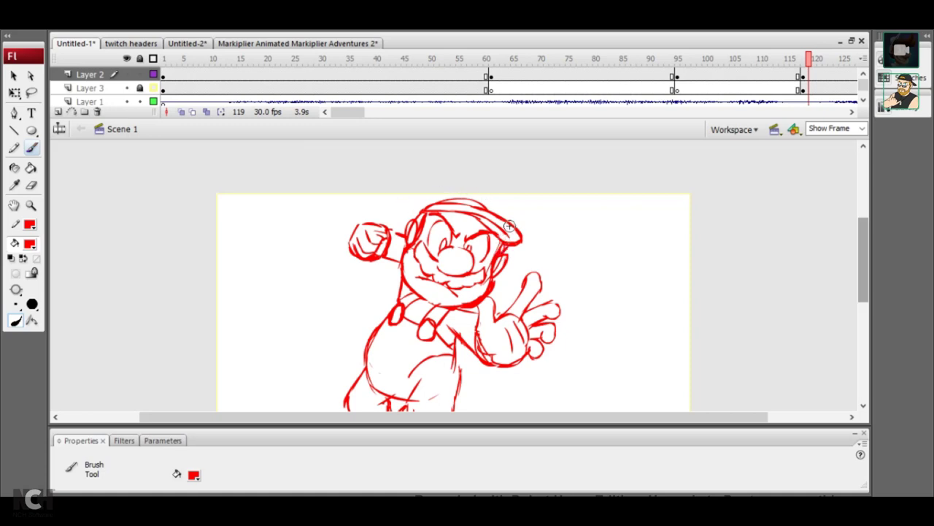
{"action": "mouse_move", "coordinate": [462, 176]}
{"action": "left_mouse_down"}
{"action": "mouse_move", "coordinate": [443, 180]}
{"action": "mouse_move", "coordinate": [411, 222]}
{"action": "left_mouse_up"}
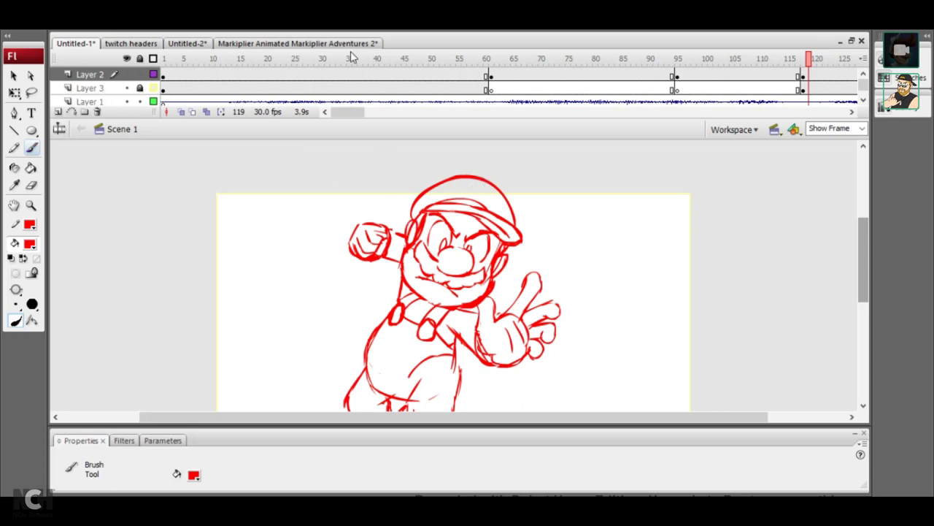
{"action": "left_click", "coordinate": [32, 185]}
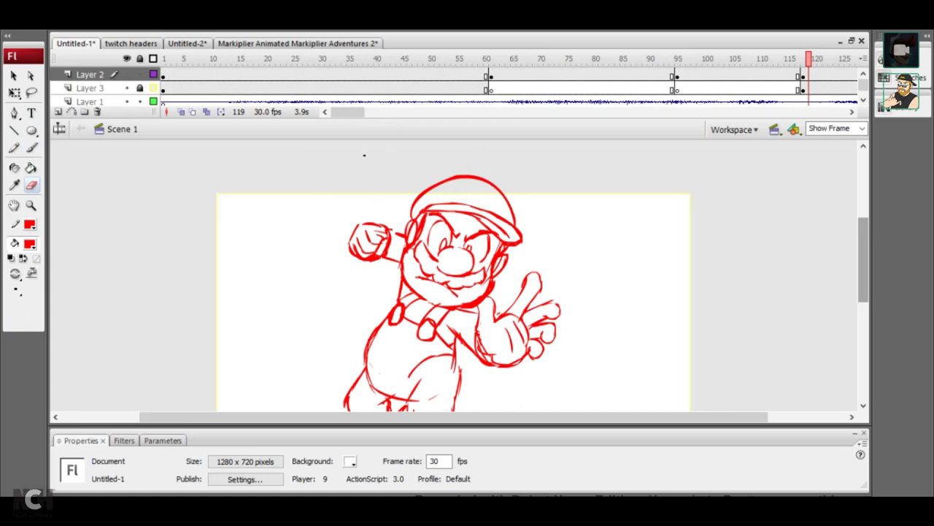
{"action": "key", "text": "l"}
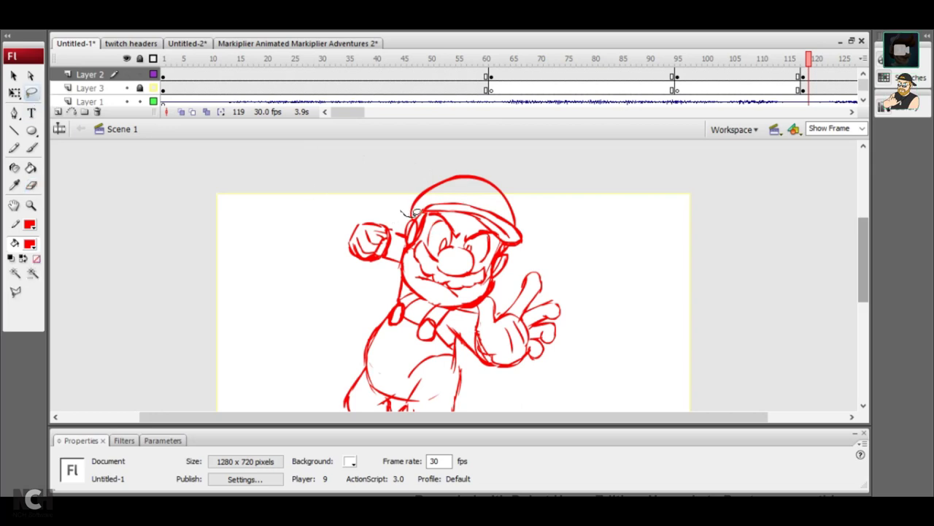
Stretch the cap top taller with Free Transform and brush the circular M emblem
{"action": "left_click_drag", "start_coordinate": [460, 184], "coordinate": [409, 212]}
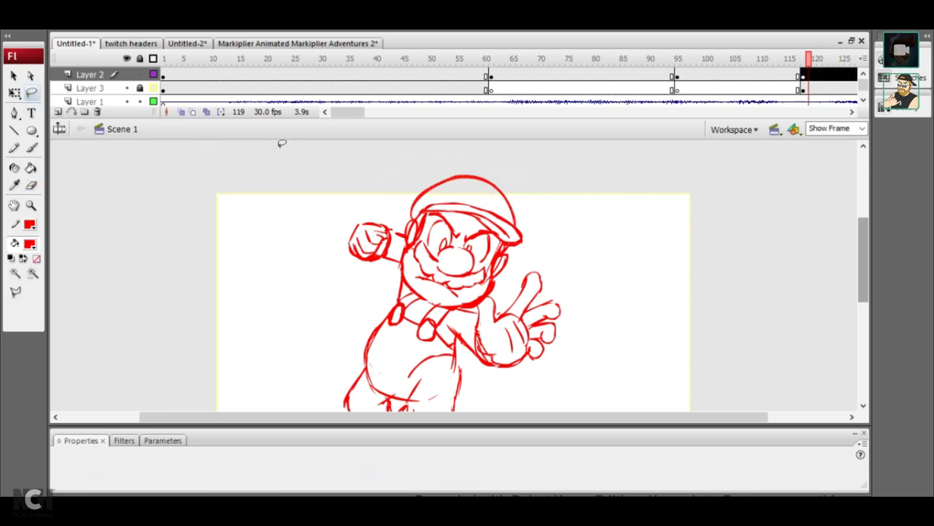
{"action": "left_click", "coordinate": [16, 93]}
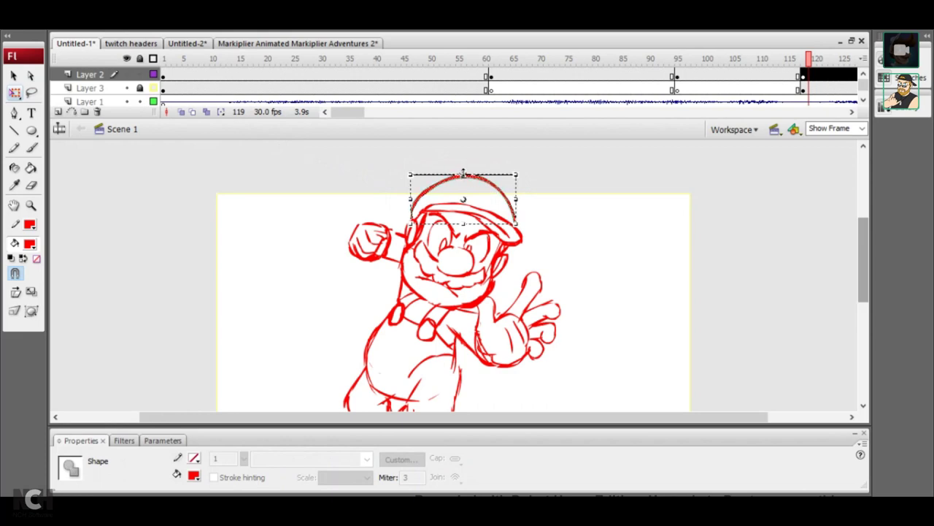
{"action": "left_click_drag", "start_coordinate": [467, 176], "coordinate": [488, 178]}
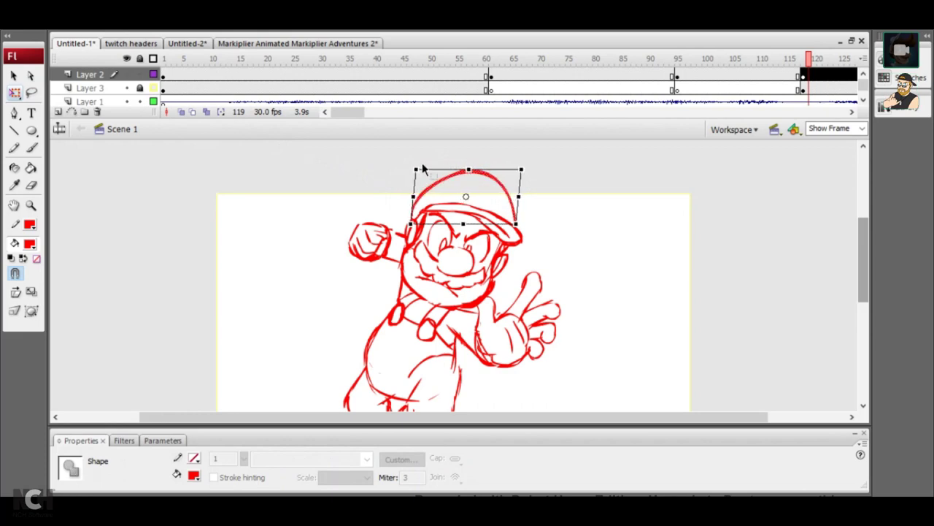
{"action": "left_click", "coordinate": [282, 226]}
{"action": "left_click_drag", "start_coordinate": [867, 263], "coordinate": [865, 290]}
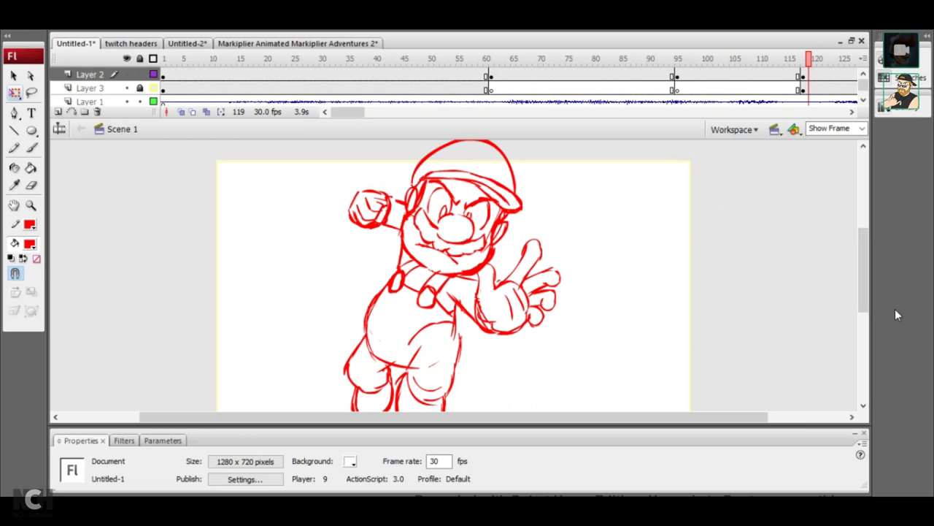
{"action": "key", "text": "b"}
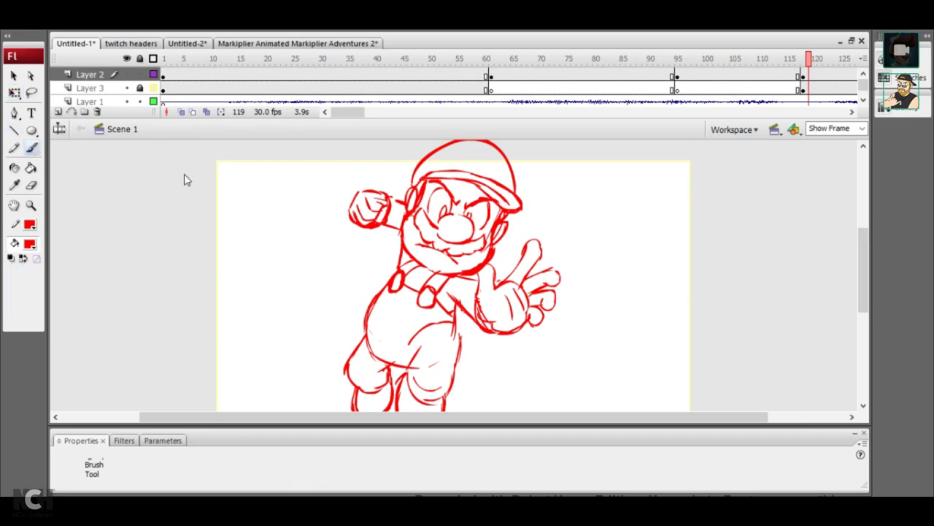
{"action": "mouse_move", "coordinate": [486, 172]}
{"action": "left_mouse_down"}
{"action": "mouse_move", "coordinate": [459, 170]}
{"action": "mouse_move", "coordinate": [458, 162]}
{"action": "mouse_move", "coordinate": [473, 175]}
{"action": "left_mouse_up"}
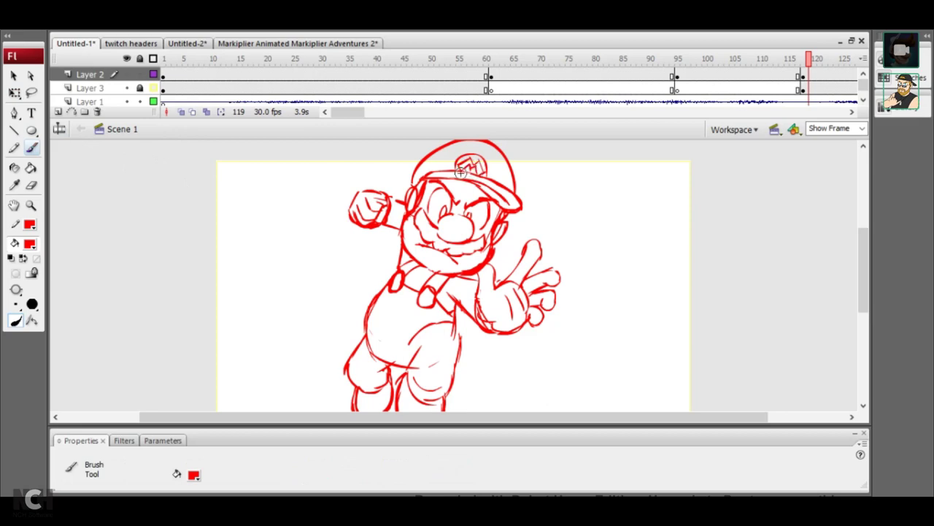
Fit the frame in view, select all Mario strokes, and scale them down
{"action": "left_click", "coordinate": [803, 76]}
{"action": "left_click", "coordinate": [808, 88]}
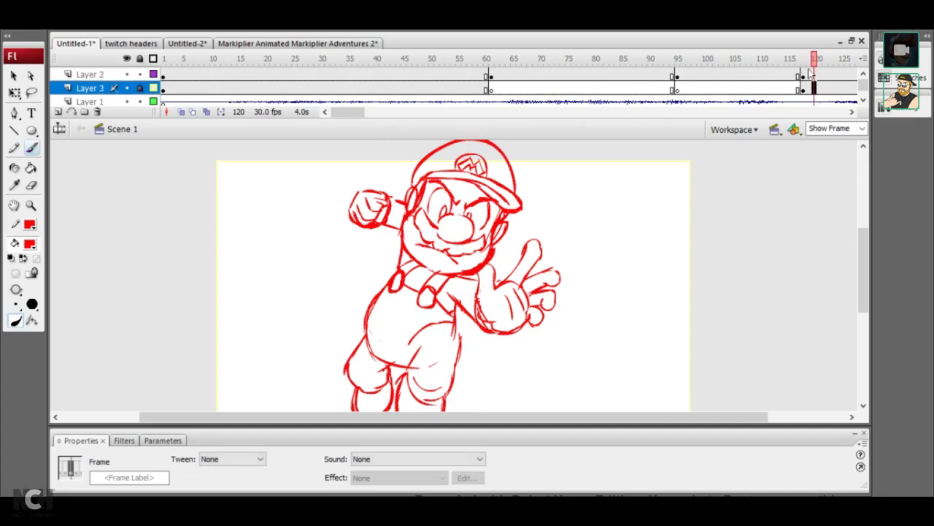
{"action": "left_click", "coordinate": [862, 129]}
{"action": "left_click", "coordinate": [828, 149]}
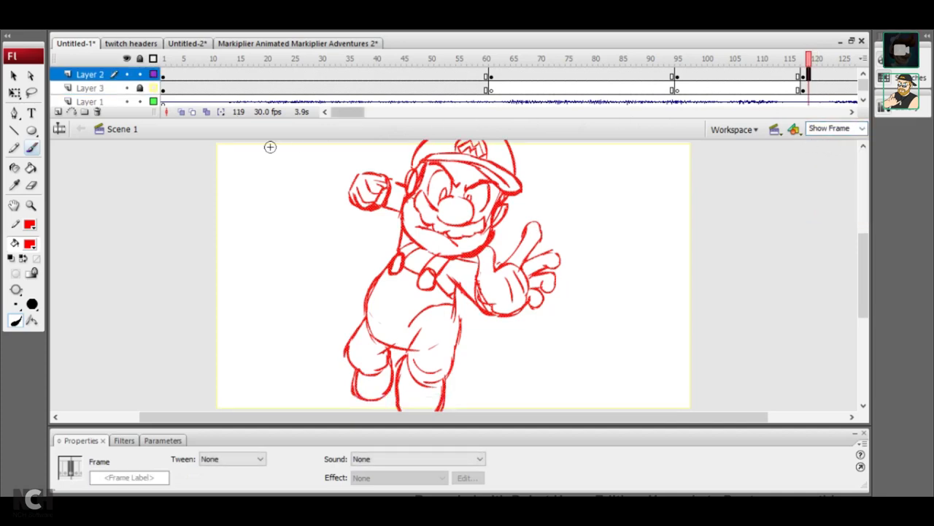
{"action": "left_click", "coordinate": [16, 93]}
{"action": "key", "text": "ctrl+a"}
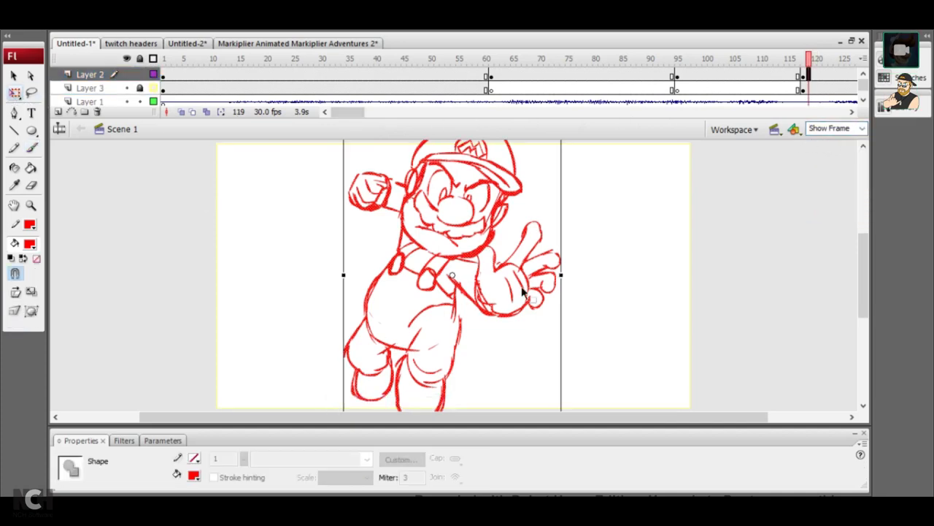
{"action": "left_click_drag", "start_coordinate": [862, 284], "coordinate": [862, 256]}
{"action": "left_click_drag", "start_coordinate": [344, 151], "coordinate": [375, 197]}
Move the sketch up-left, shrink it further to recentre, and deselect
{"action": "left_click", "coordinate": [862, 128]}
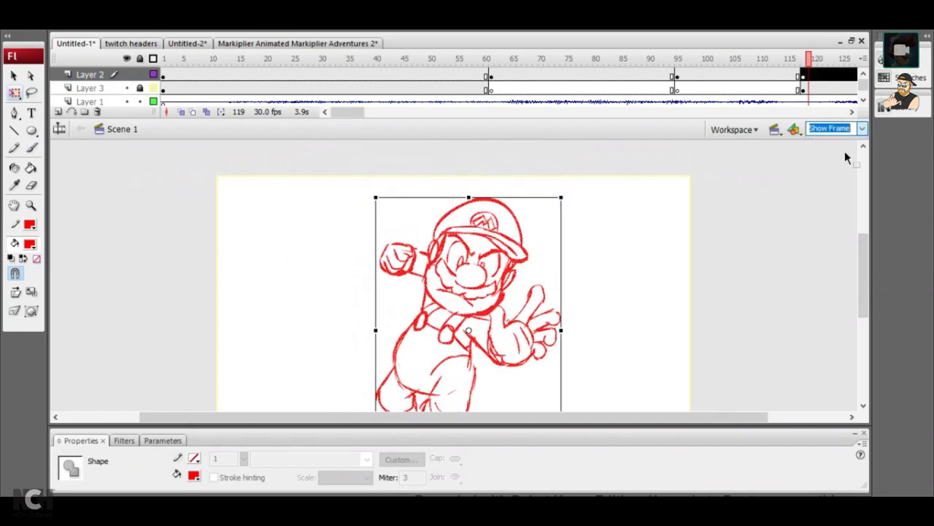
{"action": "left_click", "coordinate": [833, 139]}
{"action": "left_click_drag", "start_coordinate": [419, 305], "coordinate": [412, 290]}
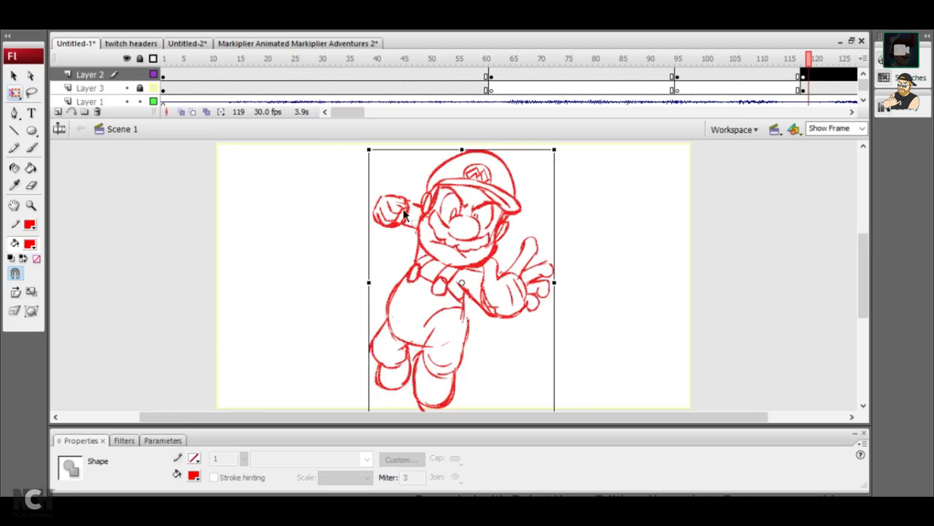
{"action": "left_click_drag", "start_coordinate": [555, 409], "coordinate": [542, 389]}
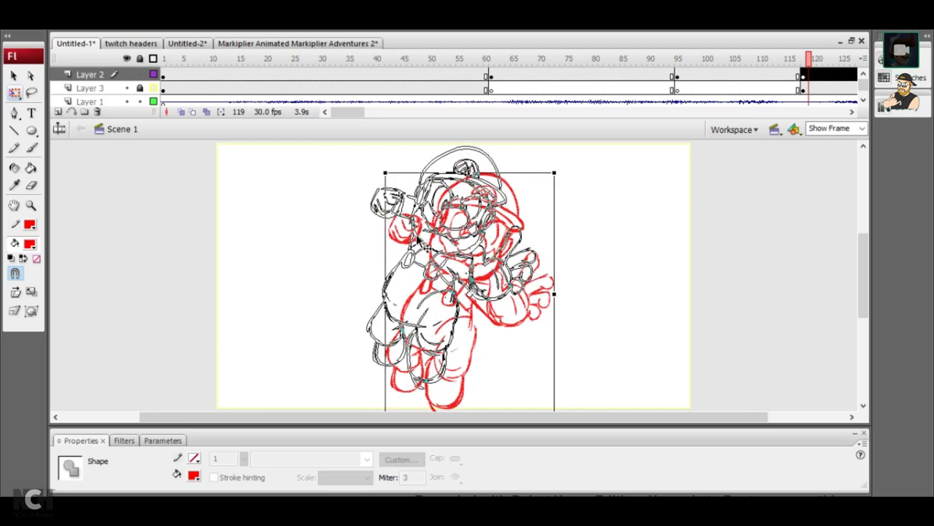
{"action": "left_click", "coordinate": [271, 241]}
Toggle the reference photo to check the fit and return to frame 119
{"action": "left_click", "coordinate": [140, 101]}
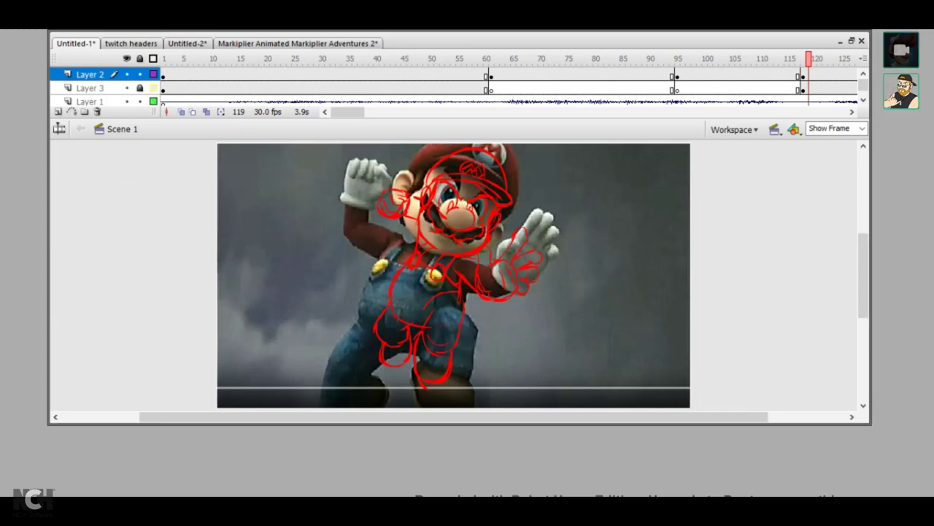
{"action": "left_click", "coordinate": [140, 101]}
{"action": "key", "text": "F4"}
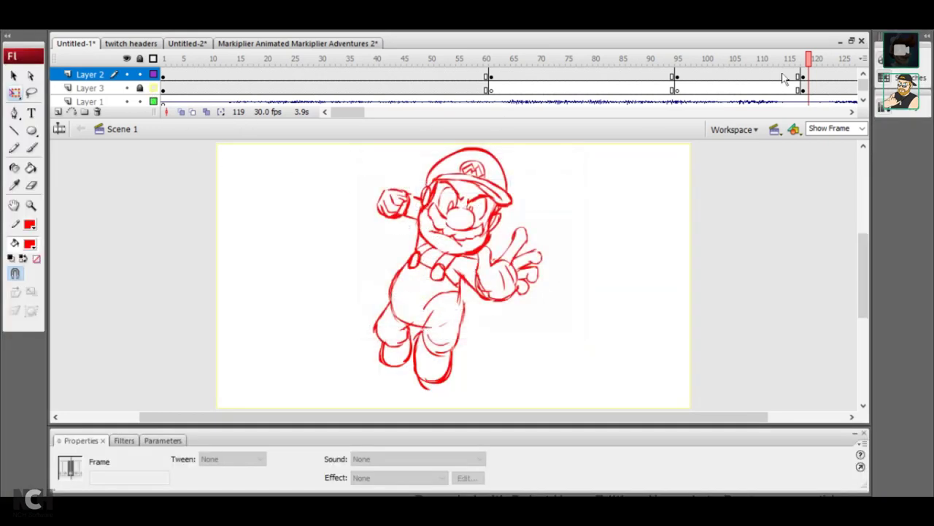
{"action": "mouse_move", "coordinate": [809, 58]}
{"action": "left_mouse_down"}
{"action": "mouse_move", "coordinate": [822, 62]}
{"action": "mouse_move", "coordinate": [339, 60]}
{"action": "left_mouse_up"}
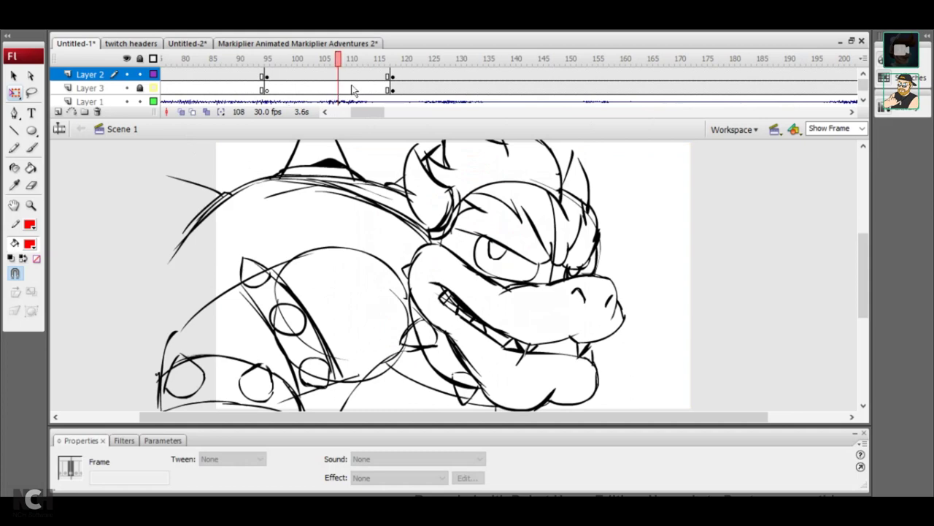
{"action": "left_click", "coordinate": [401, 60]}
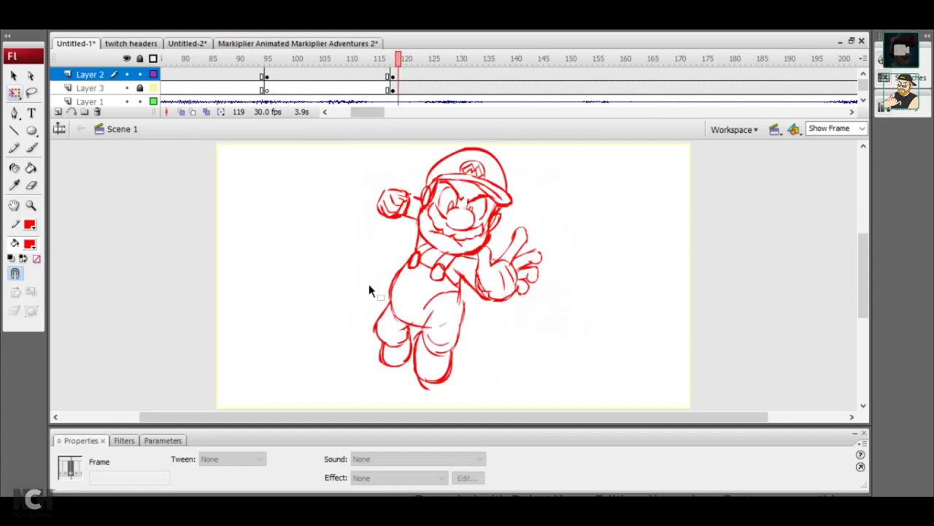
{"action": "left_click", "coordinate": [32, 149]}
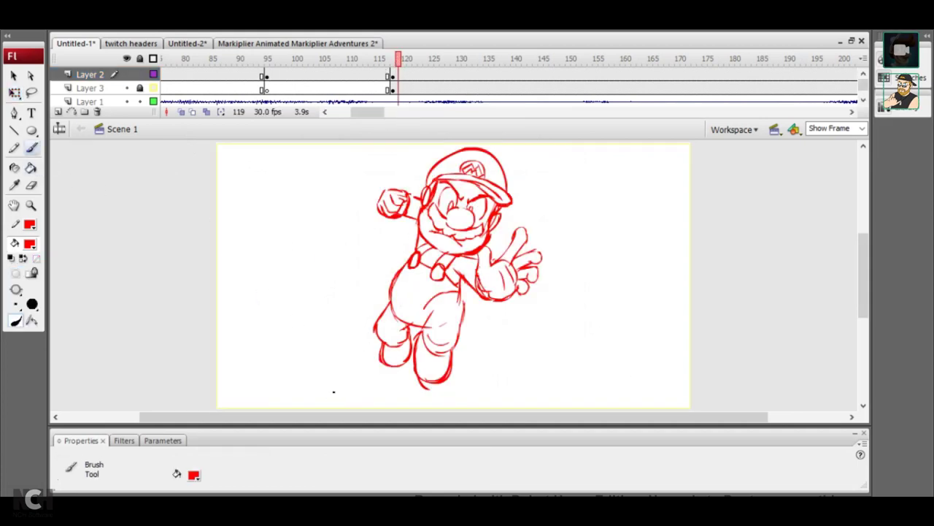
Paint two diagonal upward motion arrows beneath Mario's legs
{"action": "mouse_move", "coordinate": [335, 391]}
{"action": "left_mouse_down"}
{"action": "mouse_move", "coordinate": [356, 343]}
{"action": "mouse_move", "coordinate": [343, 369]}
{"action": "mouse_move", "coordinate": [357, 371]}
{"action": "left_mouse_up"}
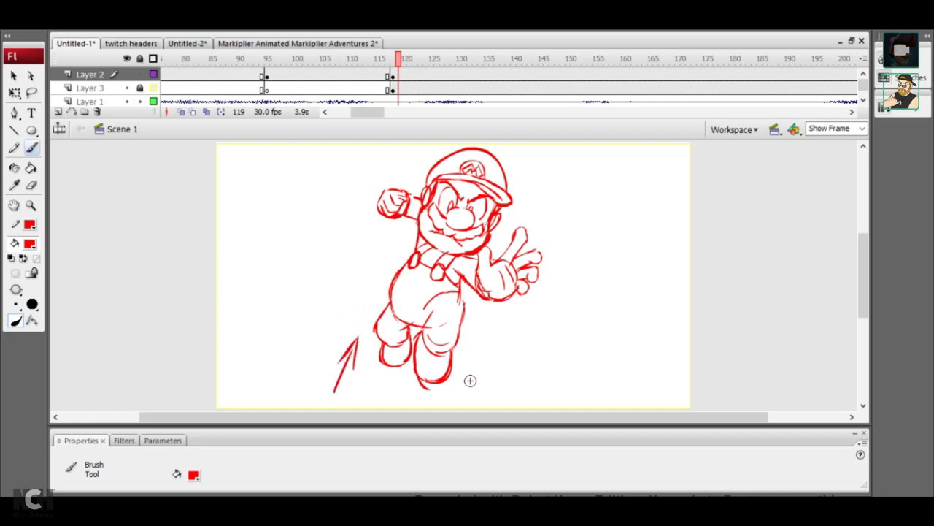
{"action": "mouse_move", "coordinate": [471, 380]}
{"action": "left_mouse_down"}
{"action": "mouse_move", "coordinate": [495, 315]}
{"action": "mouse_move", "coordinate": [501, 334]}
{"action": "mouse_move", "coordinate": [478, 336]}
{"action": "left_mouse_up"}
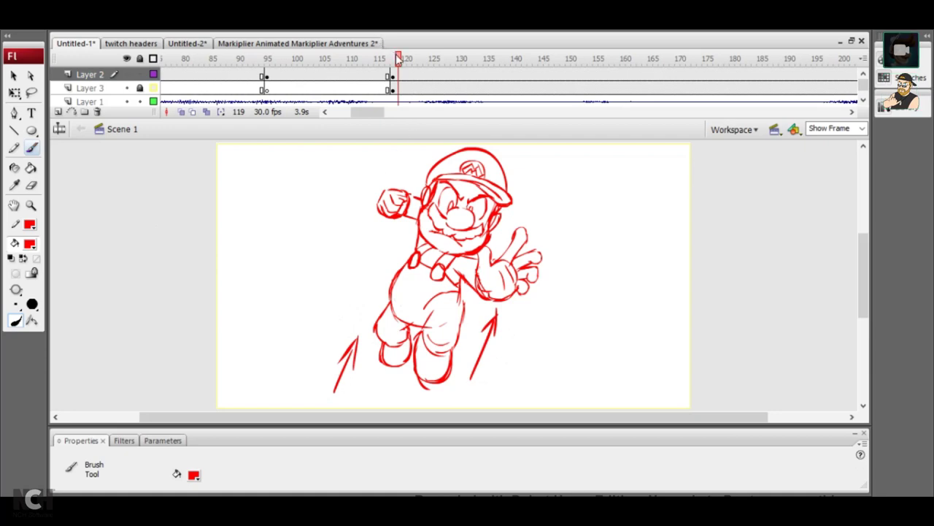
{"action": "left_click_drag", "start_coordinate": [400, 58], "coordinate": [185, 62]}
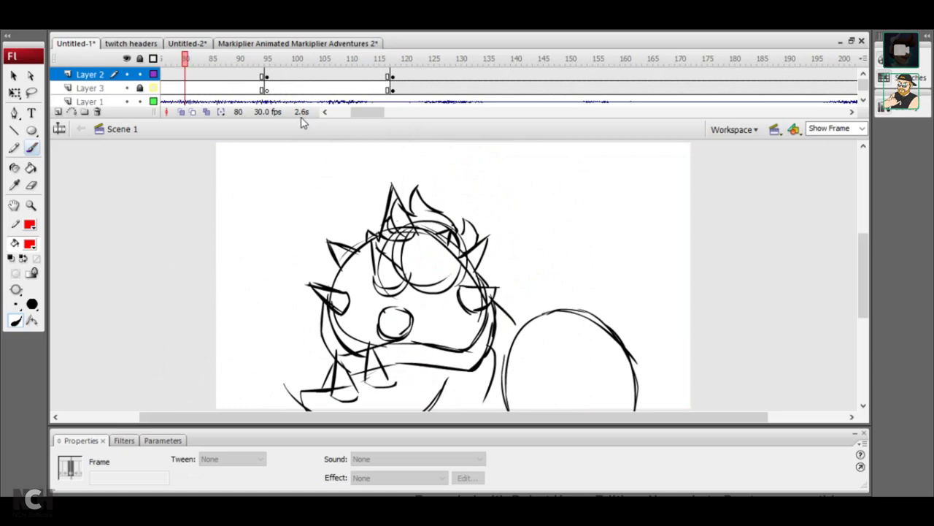
{"action": "left_click", "coordinate": [400, 60]}
Show the reference photo to compare, hide it again, and step back to frame 118
{"action": "left_click", "coordinate": [154, 101]}
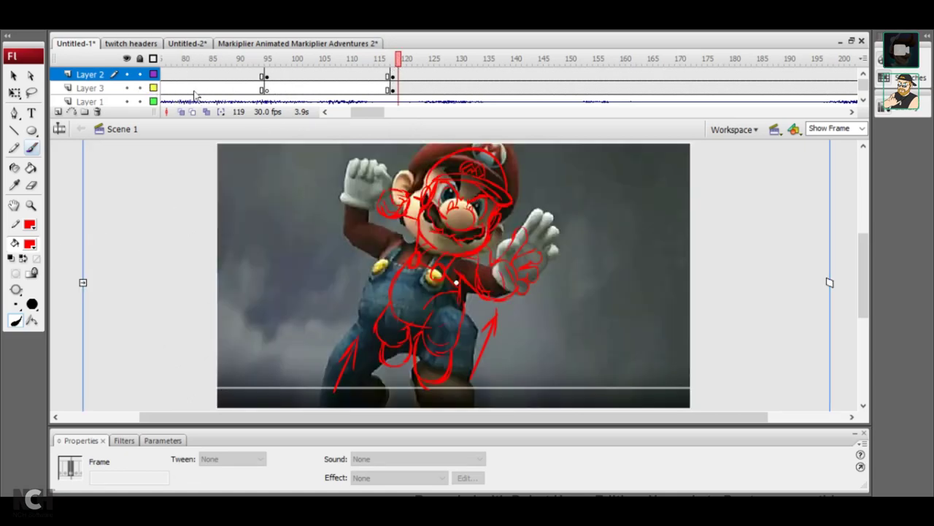
{"action": "left_click", "coordinate": [395, 88]}
{"action": "key", "text": "Delete"}
{"action": "key", "text": "comma"}
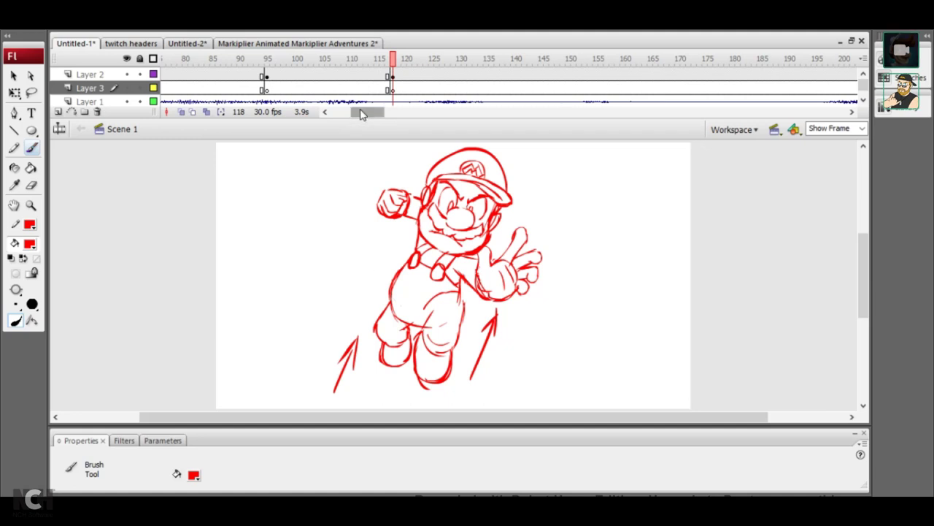
{"action": "left_click_drag", "start_coordinate": [365, 112], "coordinate": [336, 115]}
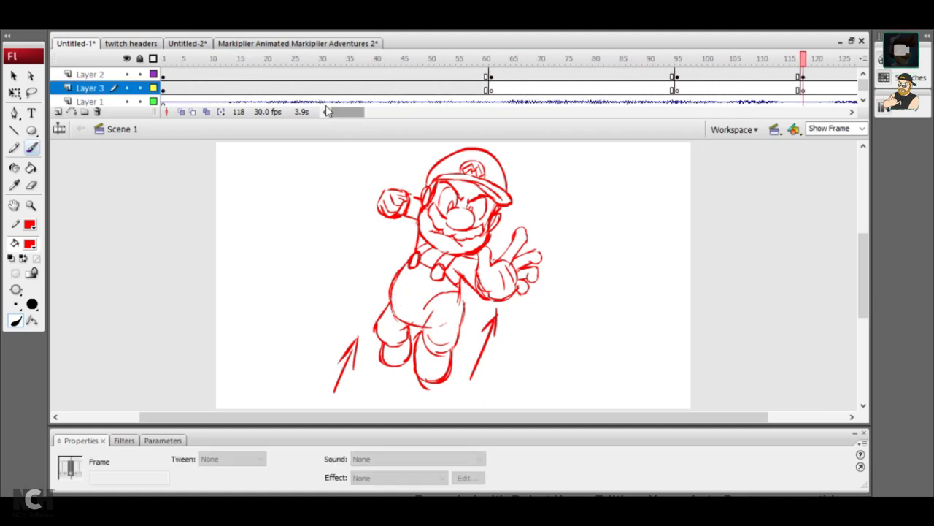
Review the Bowser frames, go to frame 121, and set the paint colour to black
{"action": "left_click", "coordinate": [314, 60]}
{"action": "left_click_drag", "start_coordinate": [507, 59], "coordinate": [706, 58]}
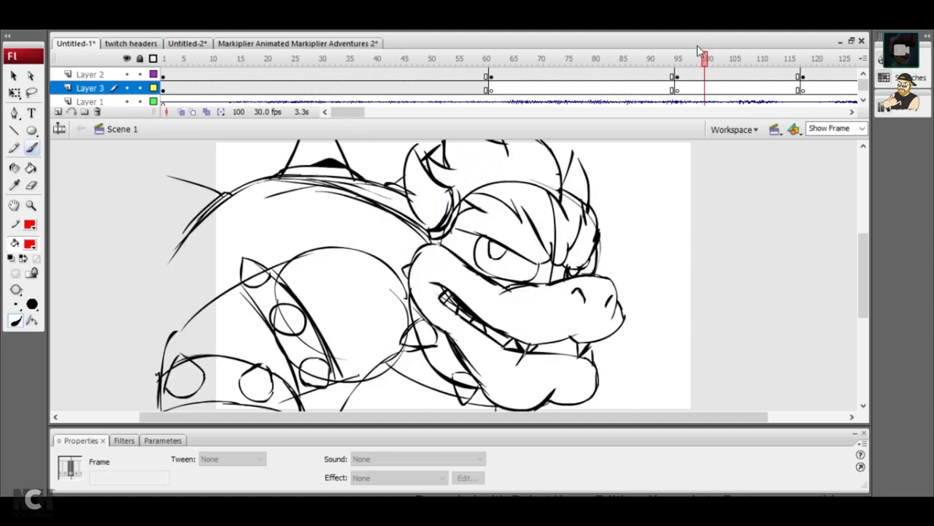
{"action": "left_click", "coordinate": [821, 60]}
{"action": "left_click", "coordinate": [852, 111]}
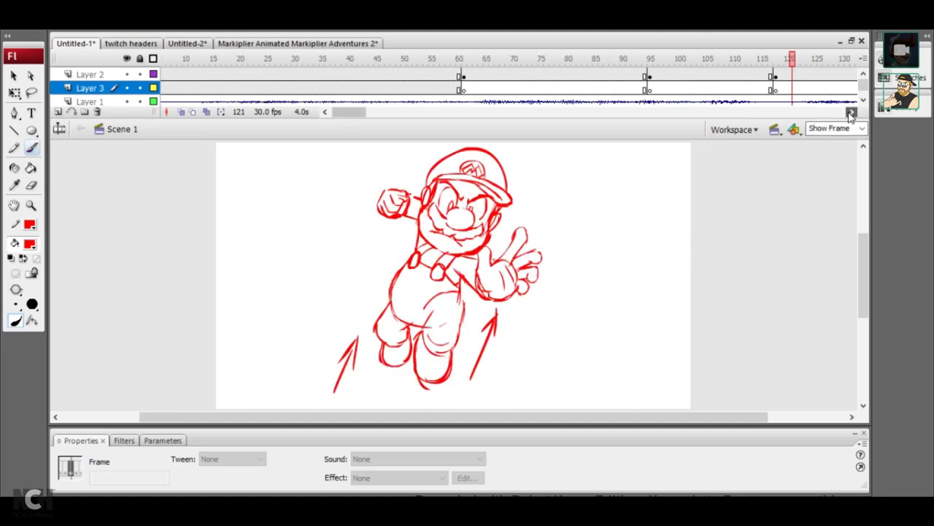
{"action": "left_click", "coordinate": [852, 111]}
{"action": "left_click", "coordinate": [697, 76]}
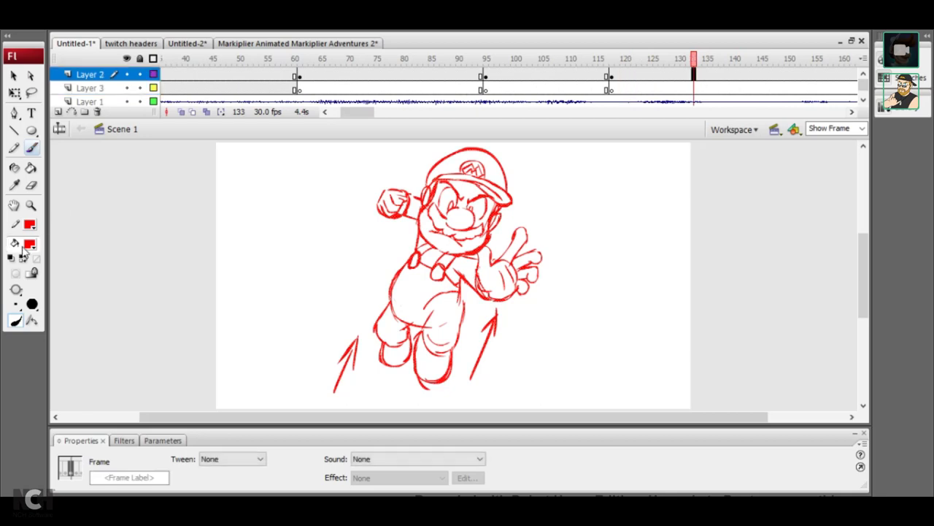
Scrub through the Bowser frames again and settle back on frame 121
{"action": "left_click_drag", "start_coordinate": [287, 60], "coordinate": [323, 59]}
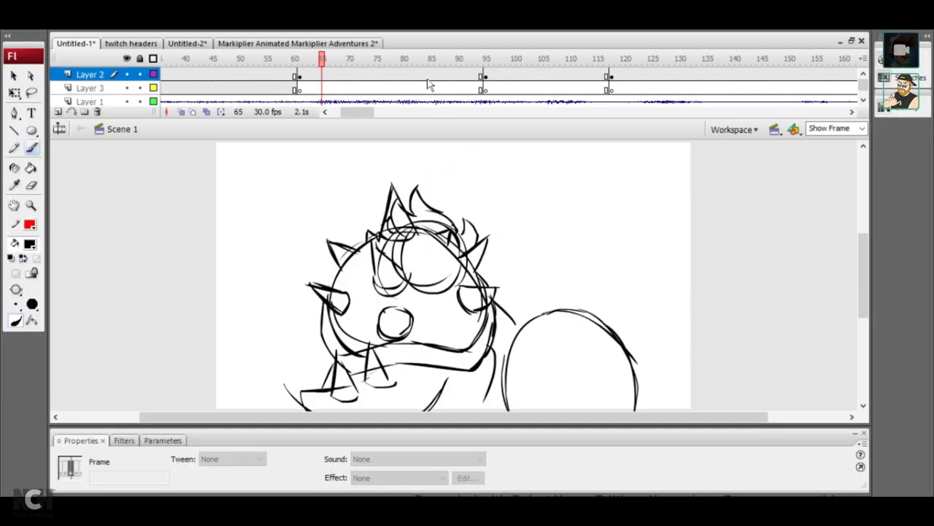
{"action": "left_click_drag", "start_coordinate": [323, 60], "coordinate": [518, 60]}
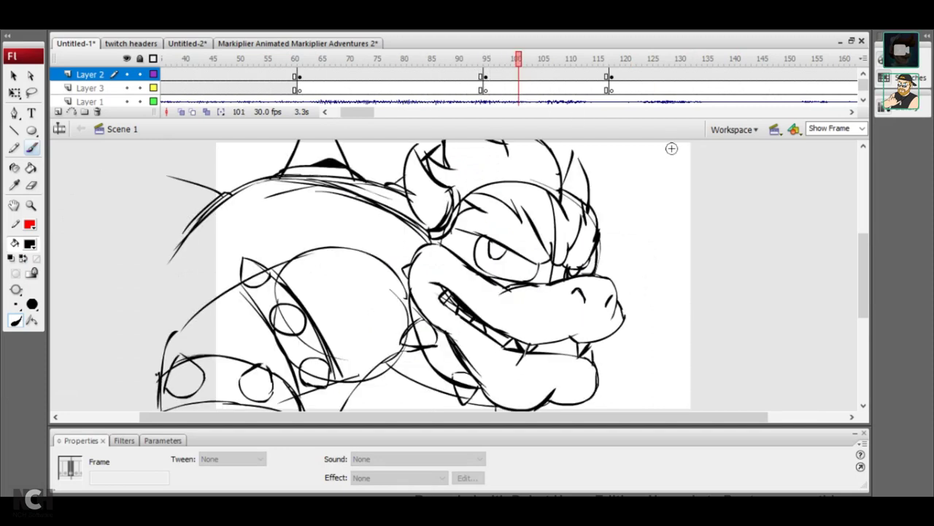
{"action": "left_click", "coordinate": [629, 58]}
{"action": "left_click", "coordinate": [627, 59]}
{"action": "left_click_drag", "start_coordinate": [349, 115], "coordinate": [365, 113]}
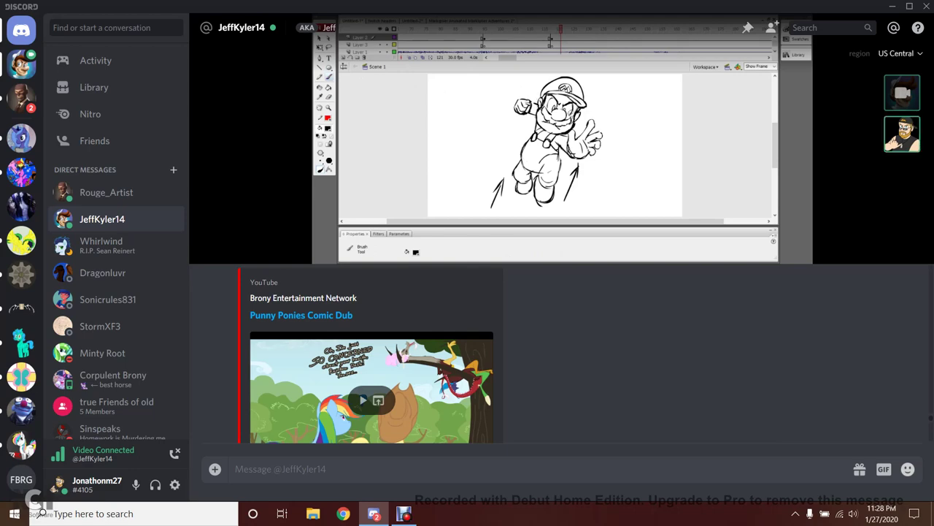
Drag the maximized Discord call window down to restore it and reveal the desktop
{"action": "left_click_drag", "start_coordinate": [444, 10], "coordinate": [722, 102]}
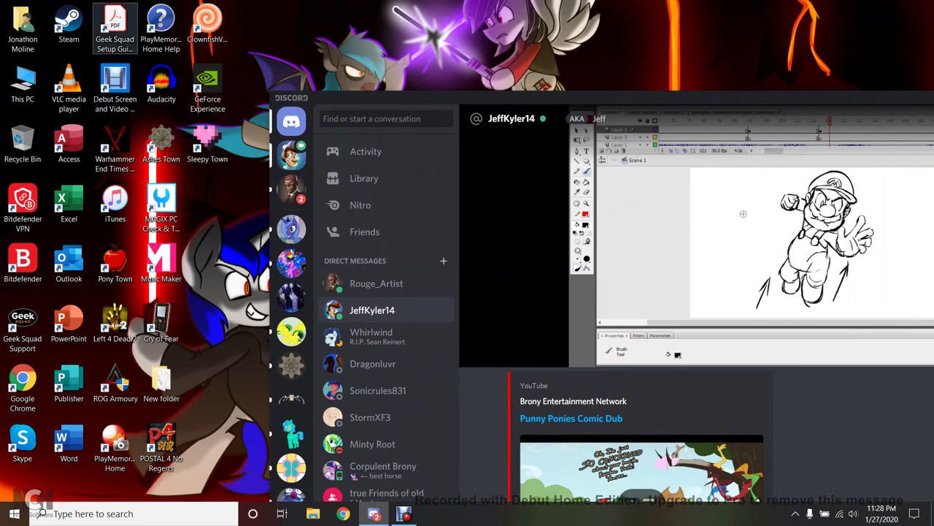
{"action": "left_click", "coordinate": [403, 514]}
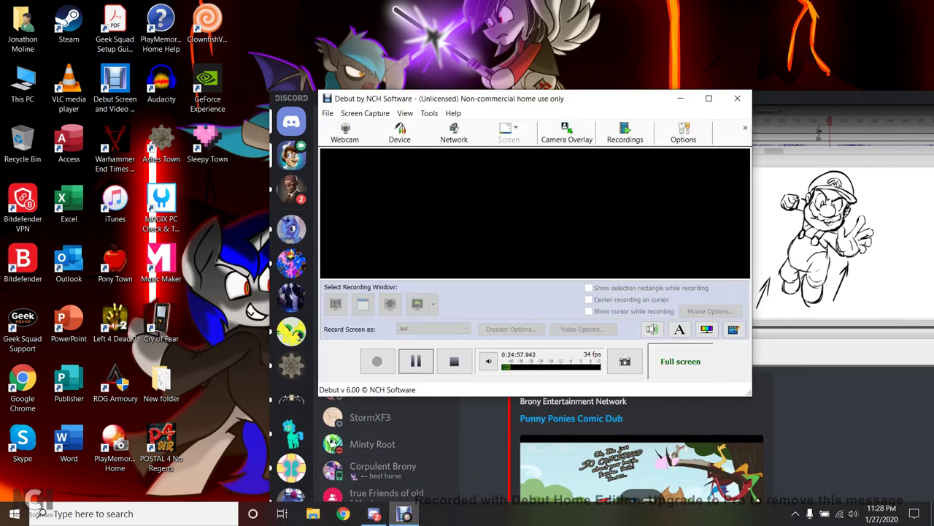